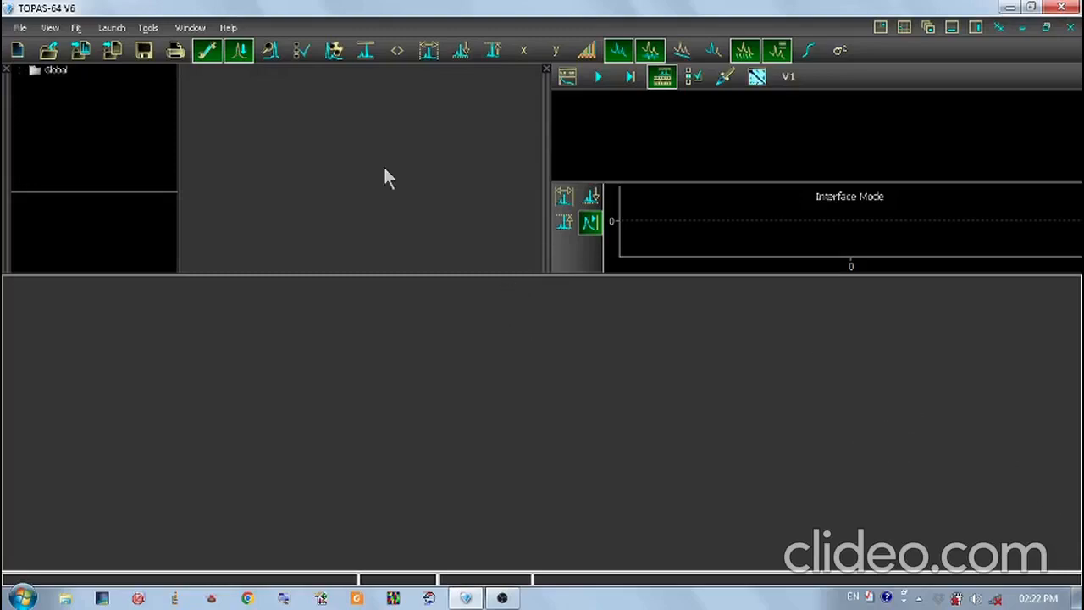
Load the scan file "Dual Phase Steel XRD file" from the Rietveld folder and expand its parameter groups
{"action": "left_click", "coordinate": [81, 61]}
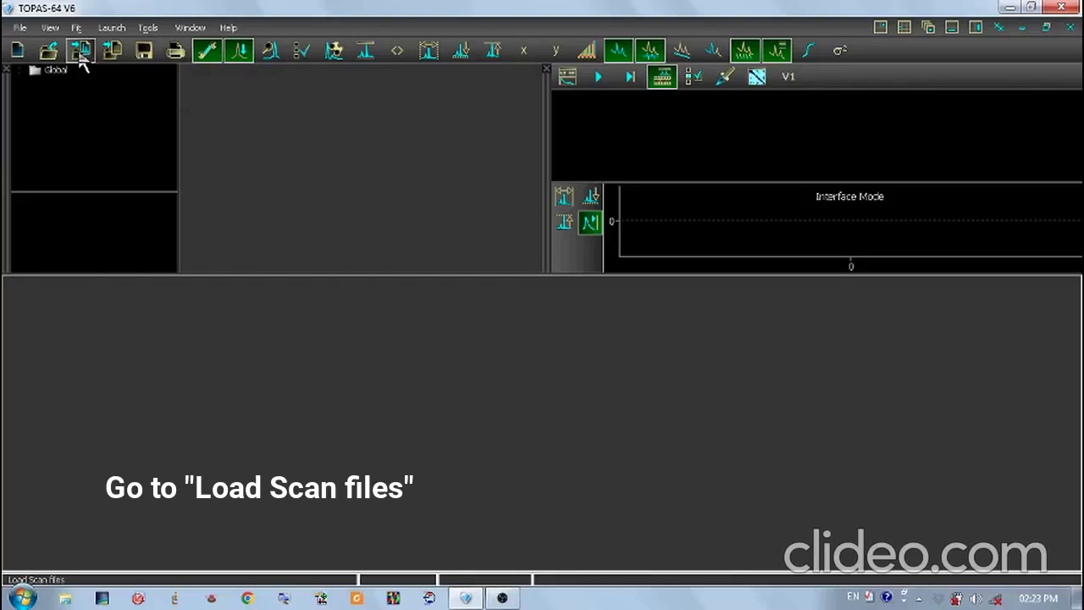
{"action": "left_click", "coordinate": [80, 54]}
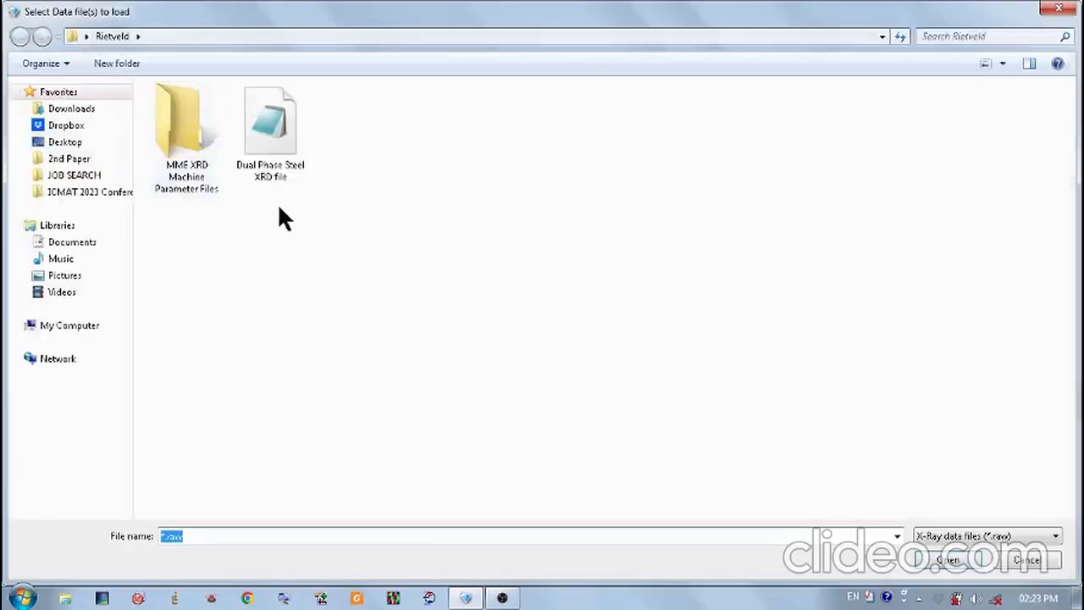
{"action": "double_click", "coordinate": [277, 128]}
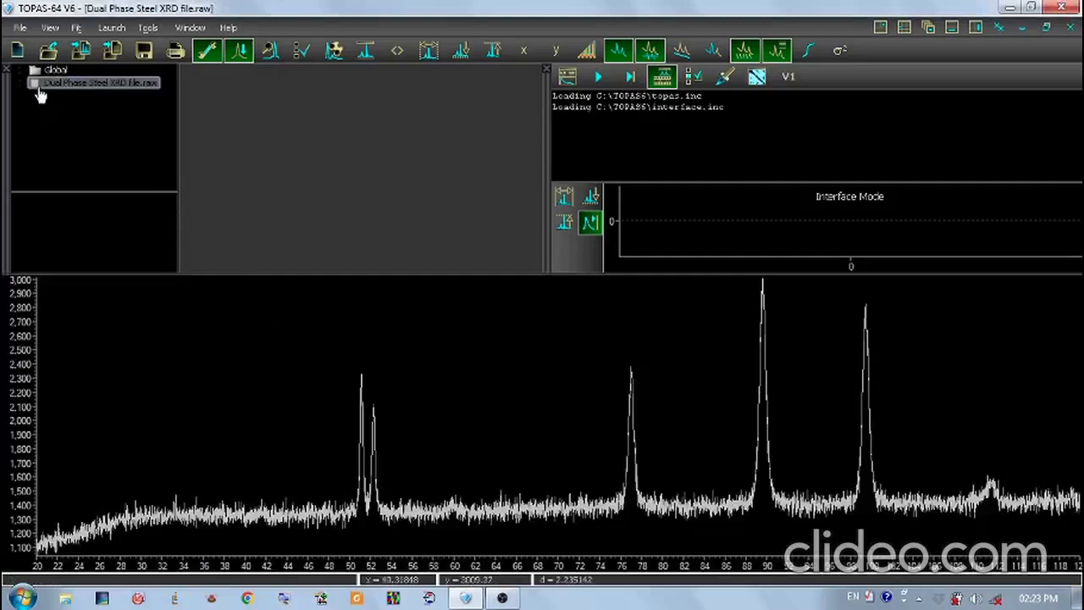
{"action": "left_click", "coordinate": [48, 88]}
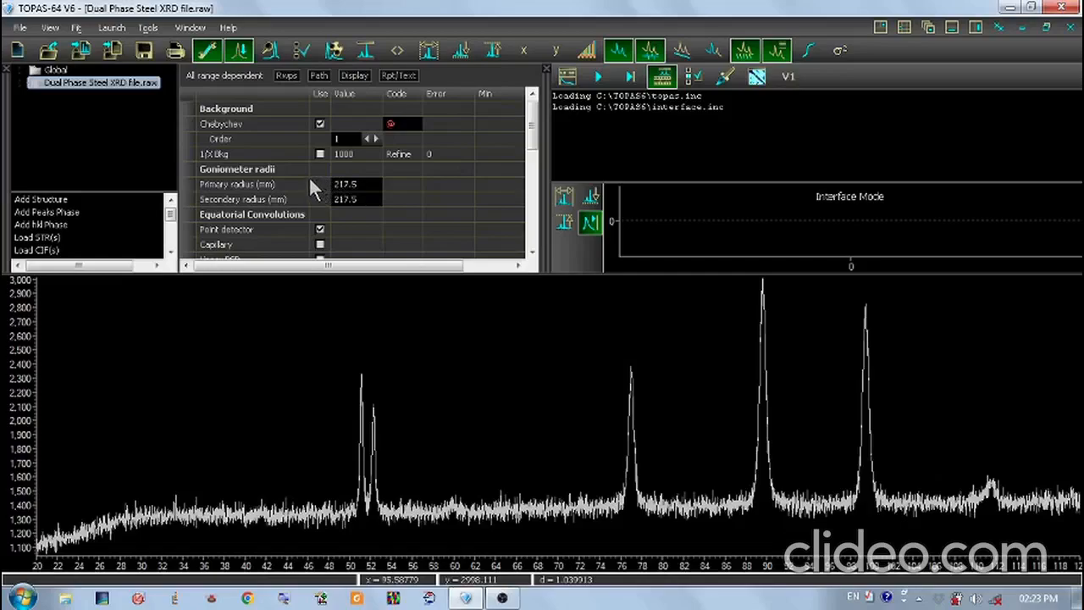
{"action": "left_click", "coordinate": [20, 82]}
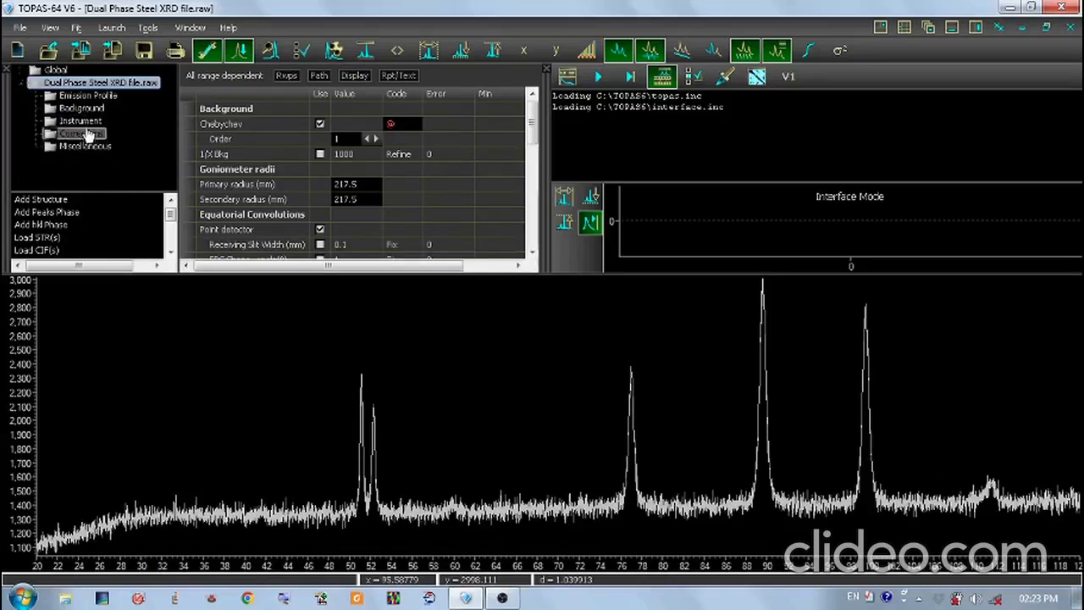
Load the emission profile D8 Advance_Co.lam from the MME XRD Machine Parameter Files folder inside Rietveld on the Desktop
{"action": "left_click", "coordinate": [83, 97]}
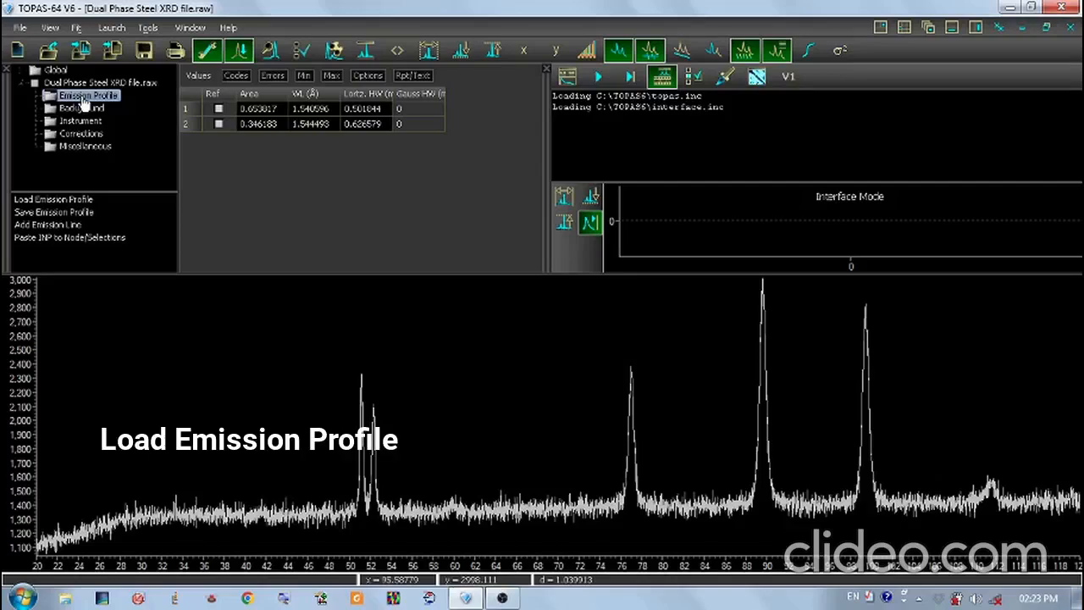
{"action": "right_click", "coordinate": [84, 101]}
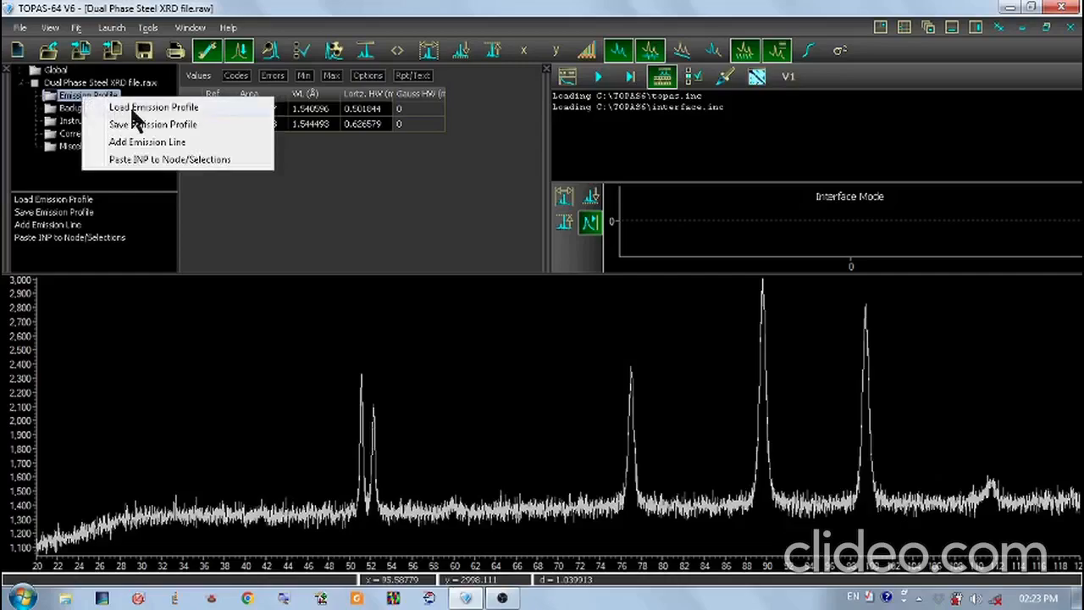
{"action": "left_click", "coordinate": [133, 112]}
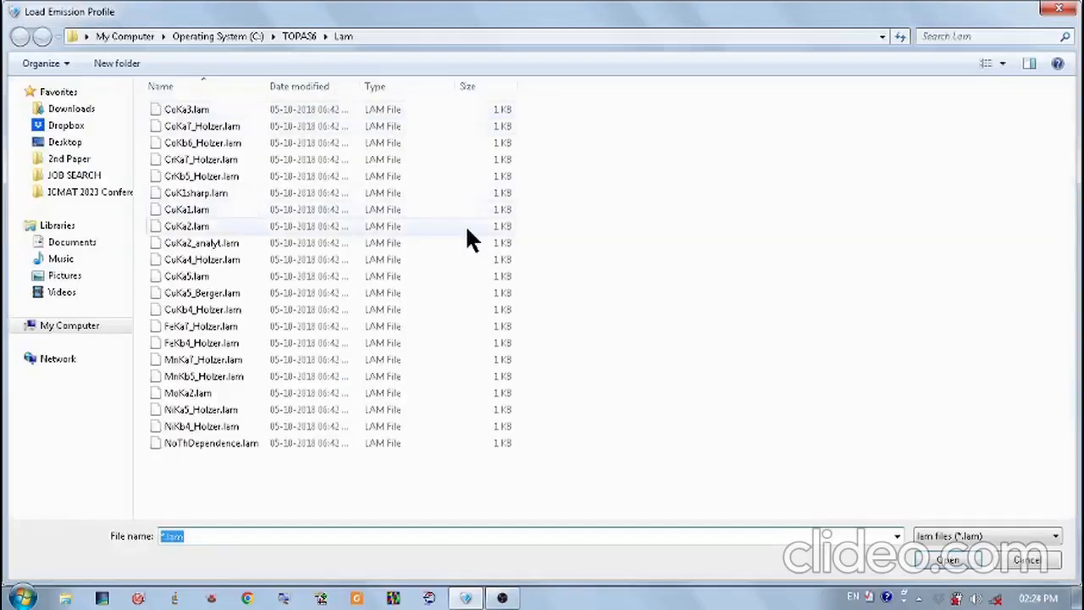
{"action": "left_click", "coordinate": [63, 144]}
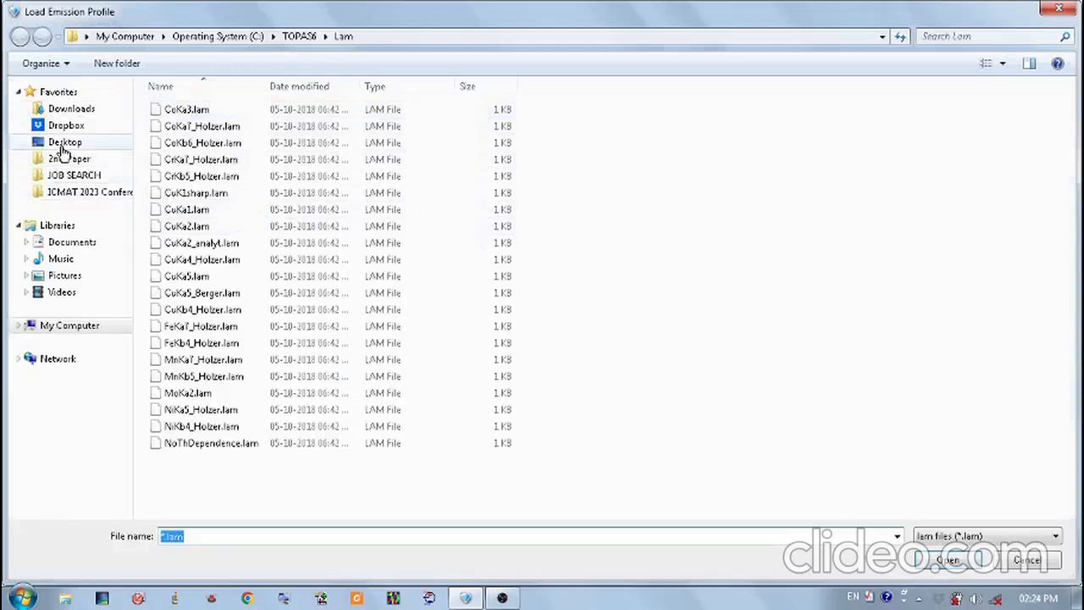
{"action": "left_click", "coordinate": [174, 91]}
{"action": "double_click", "coordinate": [174, 92]}
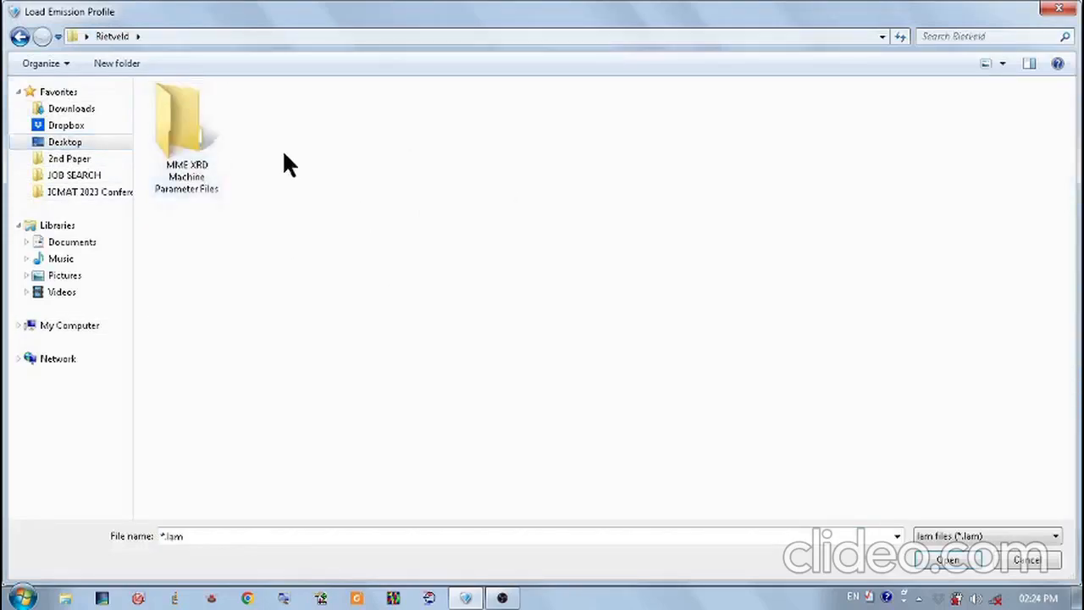
{"action": "double_click", "coordinate": [175, 130]}
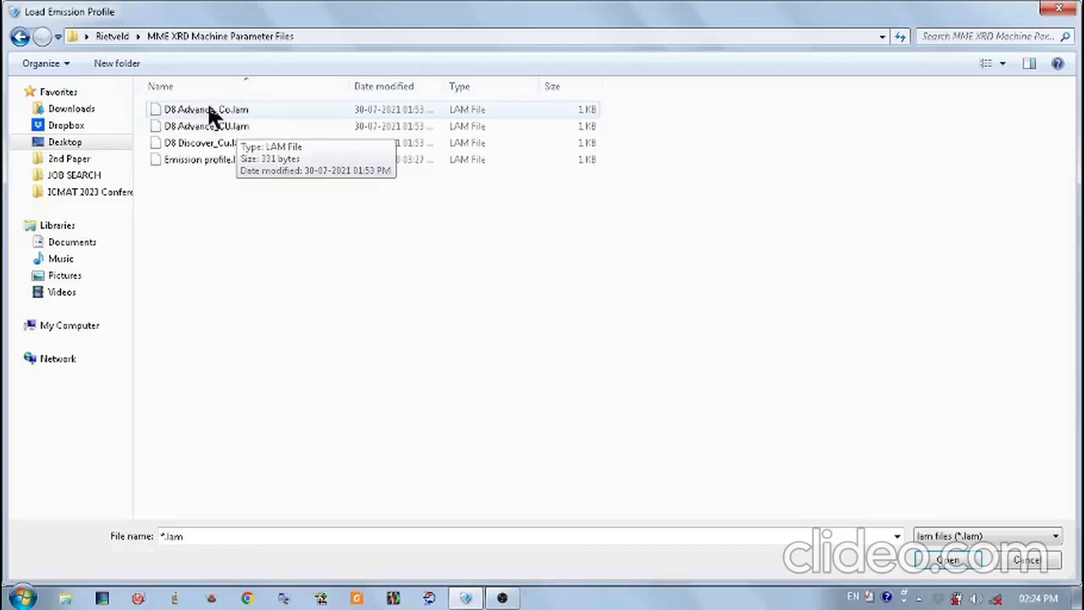
{"action": "double_click", "coordinate": [249, 109]}
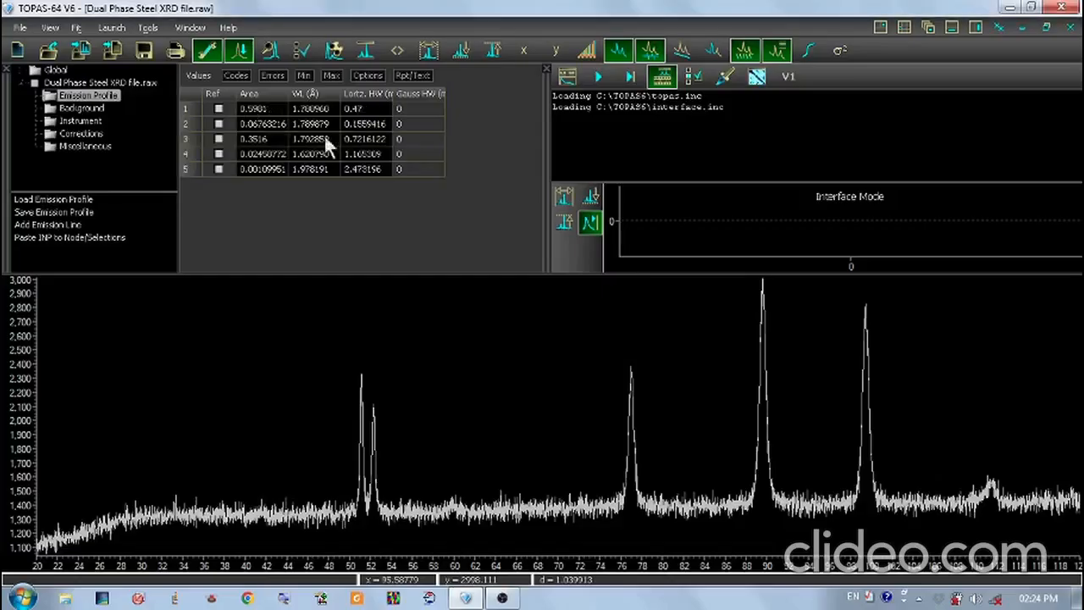
Configure the background with the Chebychev code set to Refine, order 4, and the 1/X Bkg term enabled
{"action": "left_click", "coordinate": [88, 114]}
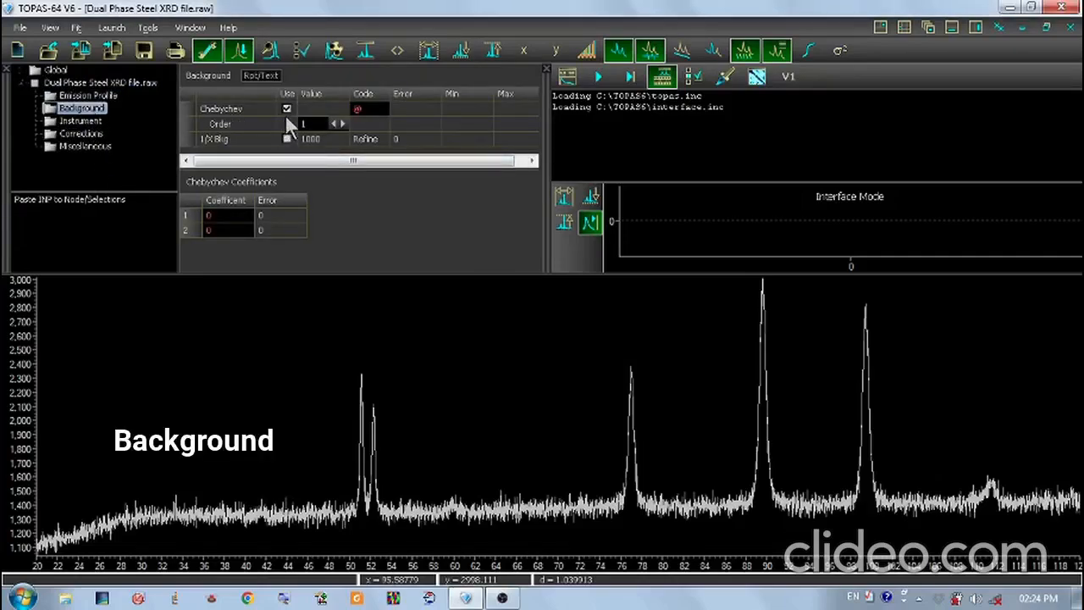
{"action": "left_click", "coordinate": [381, 109]}
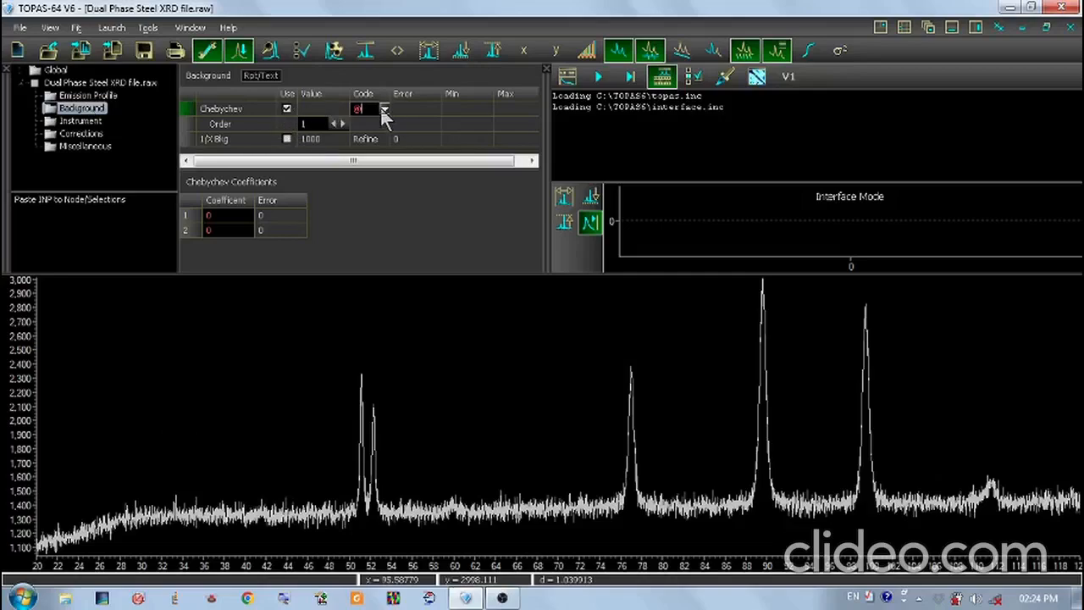
{"action": "left_click", "coordinate": [383, 111]}
{"action": "left_click", "coordinate": [391, 127]}
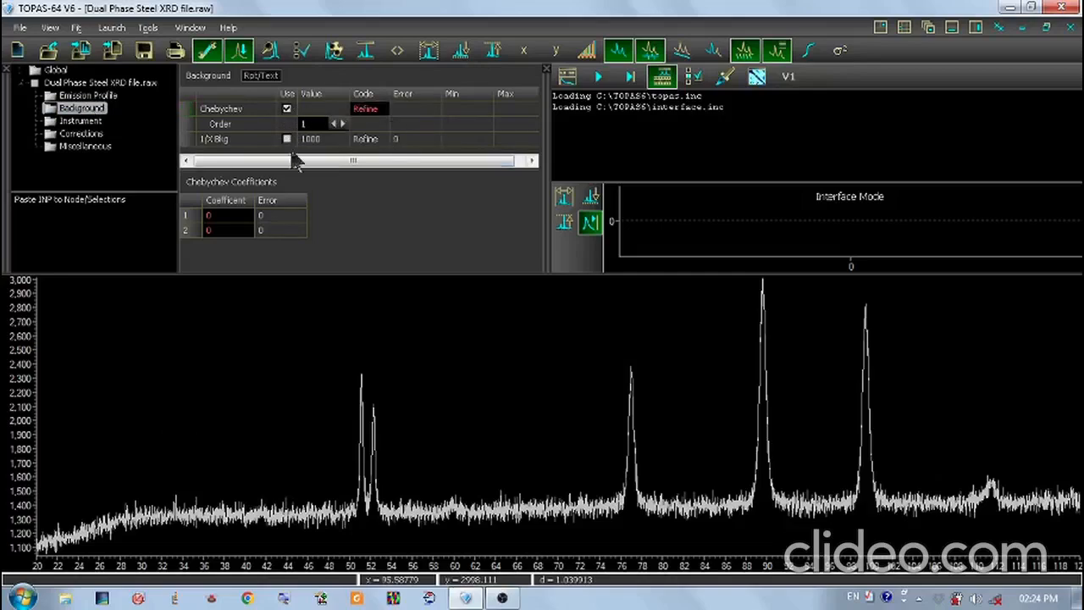
{"action": "left_click", "coordinate": [343, 124]}
{"action": "left_click", "coordinate": [343, 124]}
{"action": "left_click", "coordinate": [343, 125]}
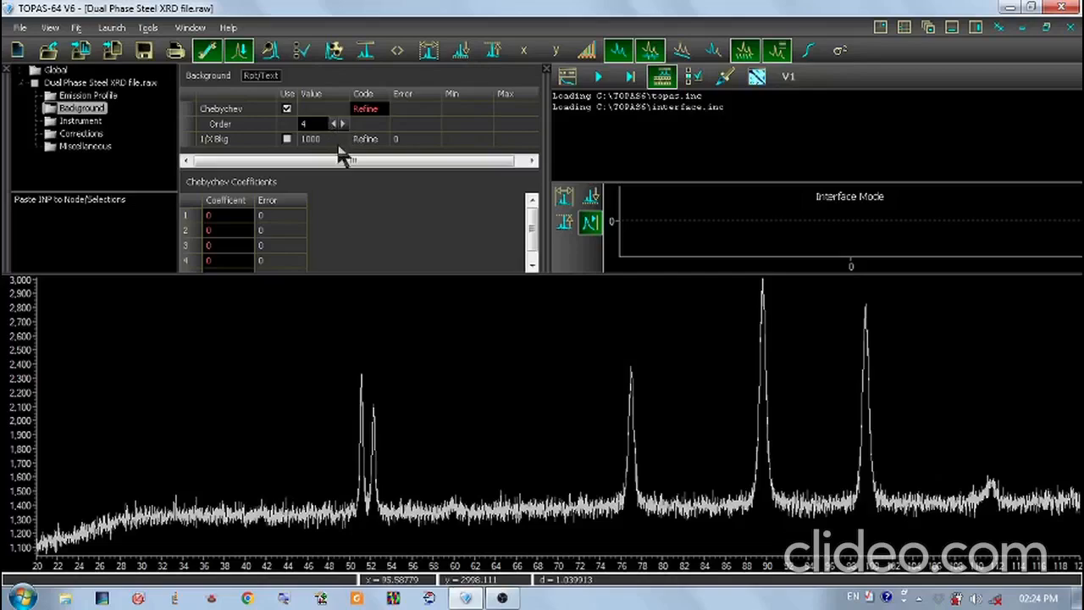
{"action": "left_click", "coordinate": [286, 139]}
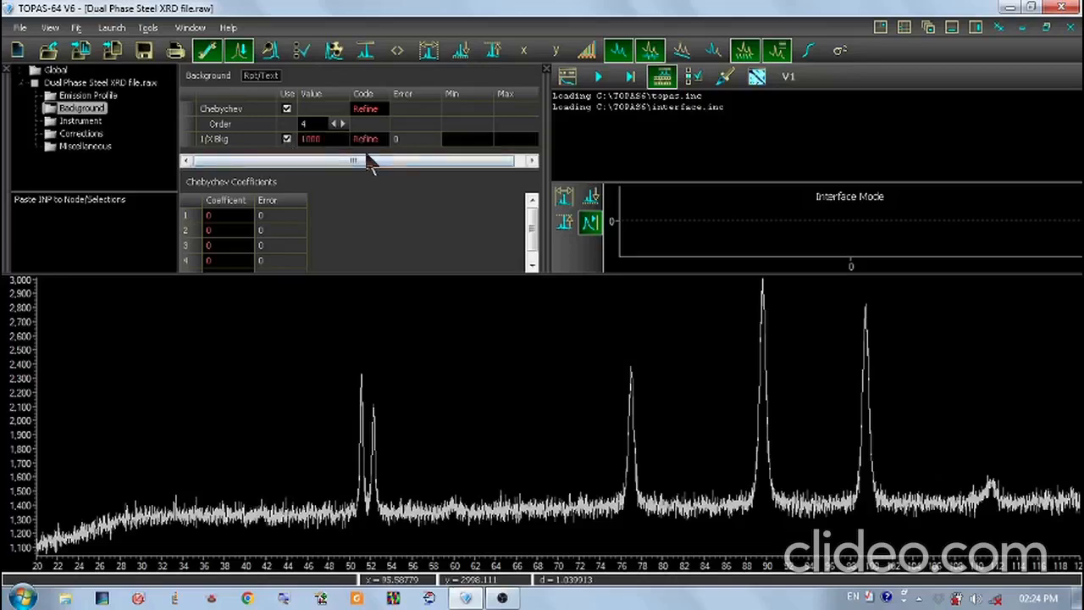
Load the instrument details file D8 Advance_Co.par for the scan
{"action": "left_click", "coordinate": [79, 121]}
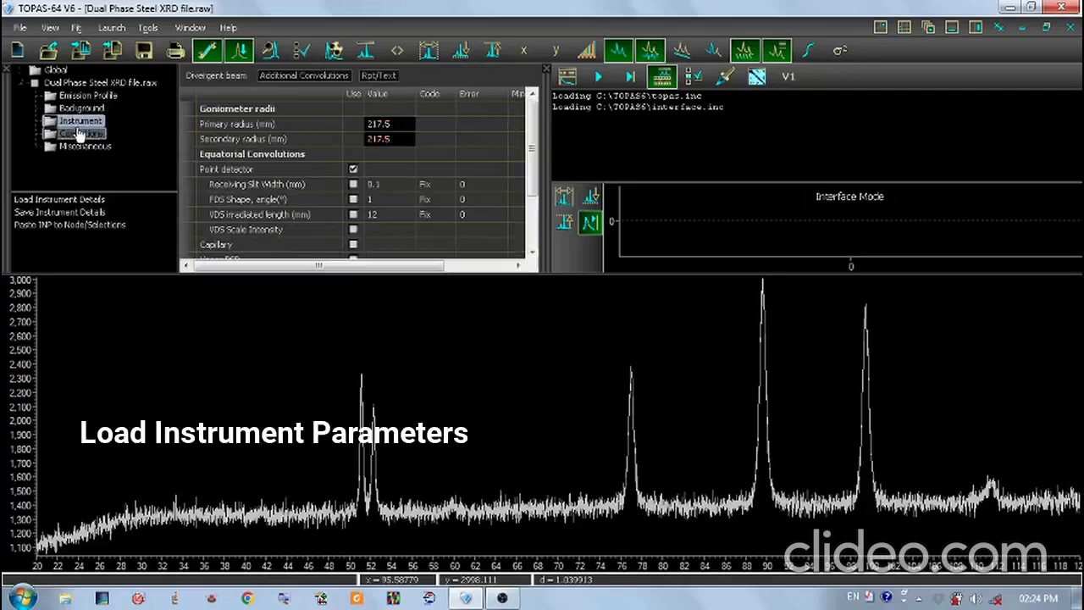
{"action": "right_click", "coordinate": [80, 125]}
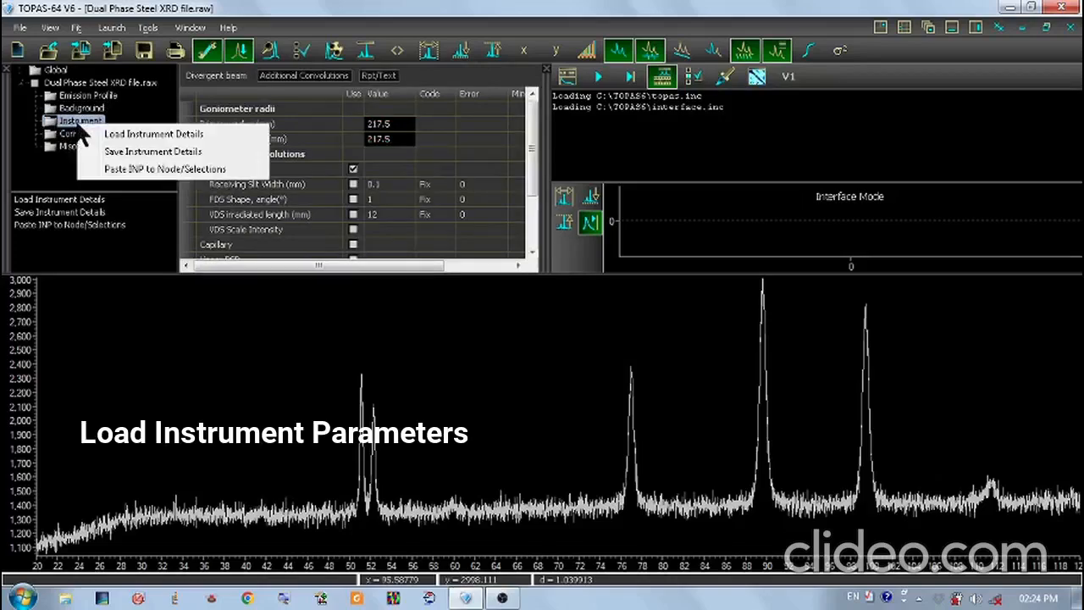
{"action": "left_click", "coordinate": [139, 138]}
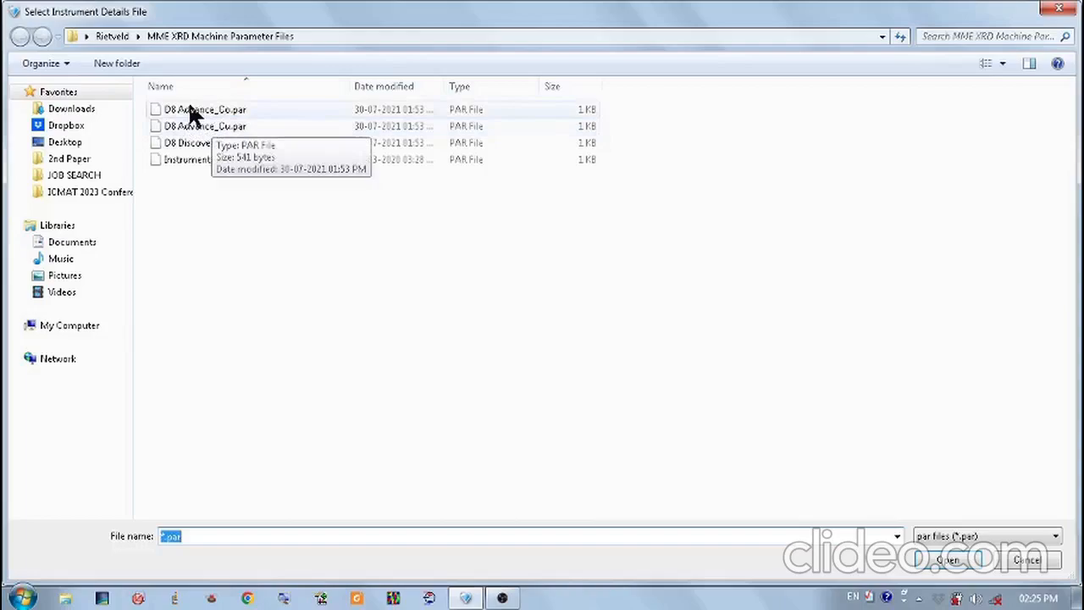
{"action": "left_click", "coordinate": [240, 108]}
{"action": "left_click", "coordinate": [238, 105]}
{"action": "double_click", "coordinate": [298, 108]}
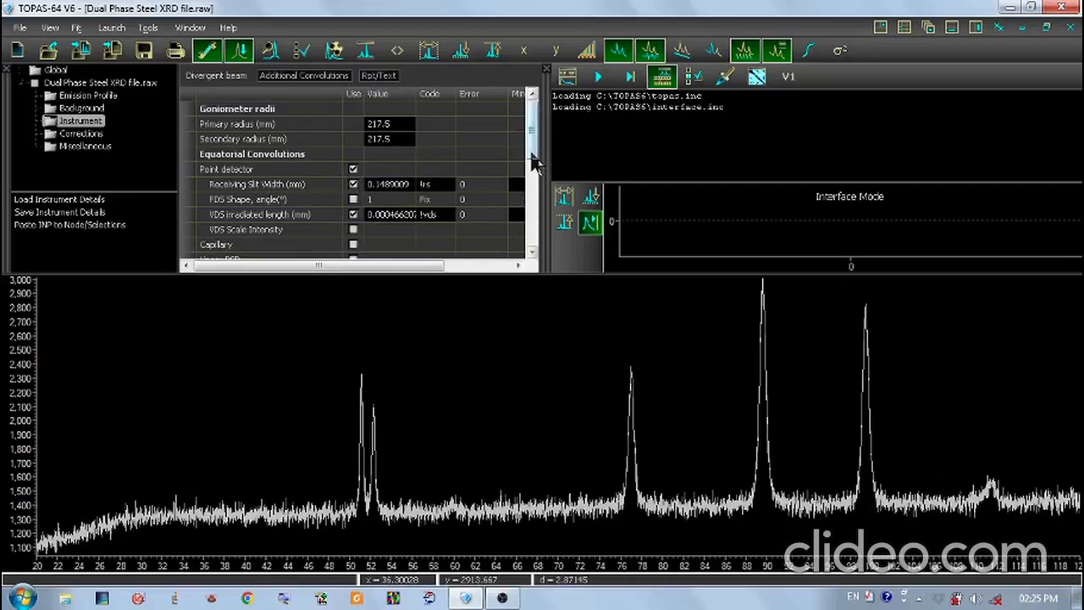
Disable the point detector in the equatorial convolutions and enable Linear PSD instead
{"action": "left_click_drag", "start_coordinate": [534, 161], "coordinate": [536, 174]}
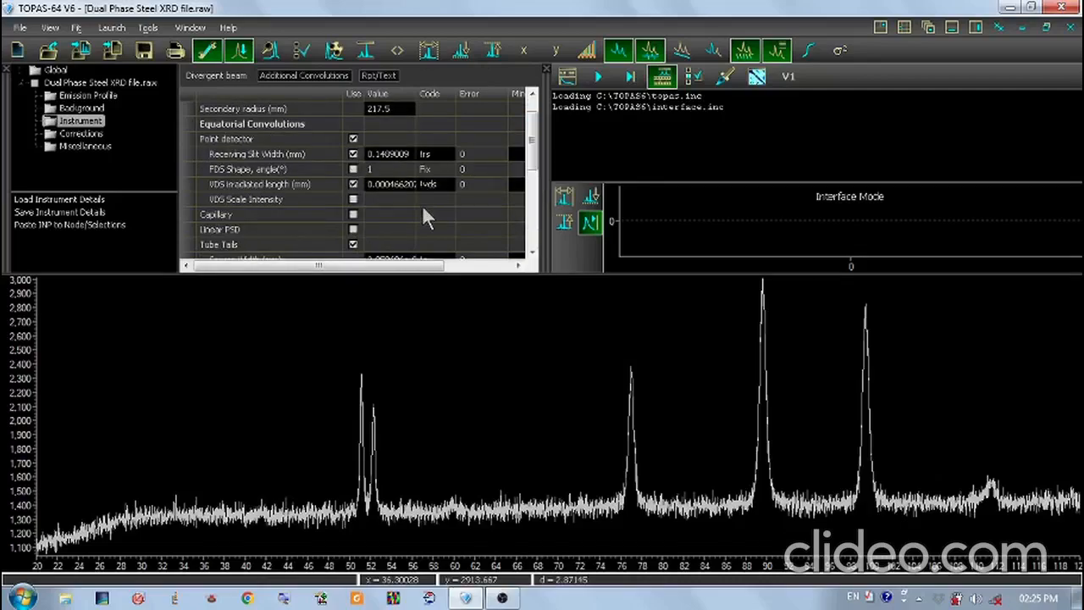
{"action": "left_click", "coordinate": [354, 140]}
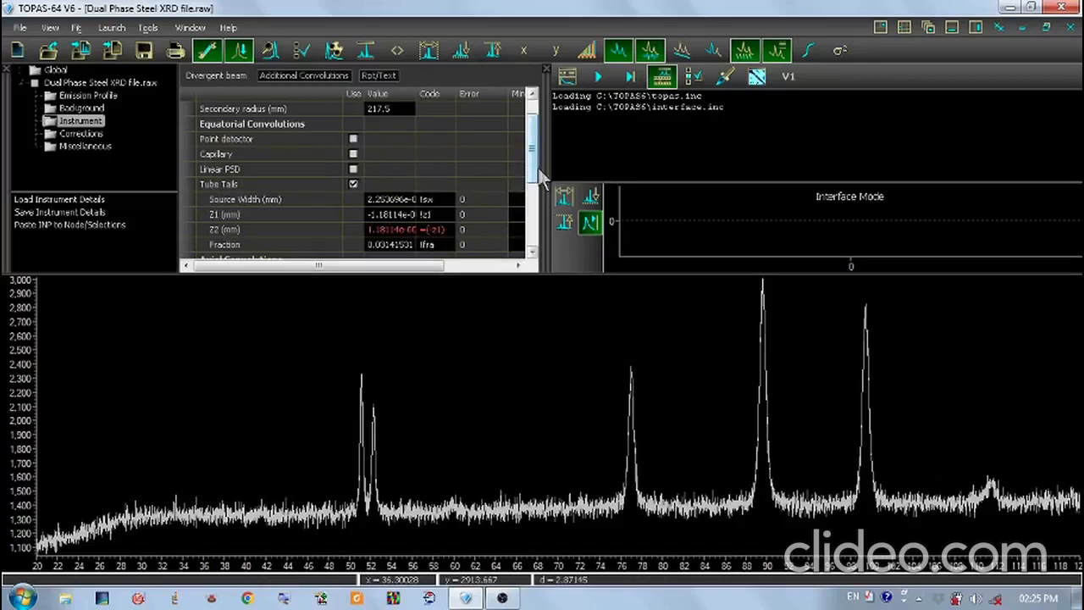
{"action": "left_click", "coordinate": [354, 169]}
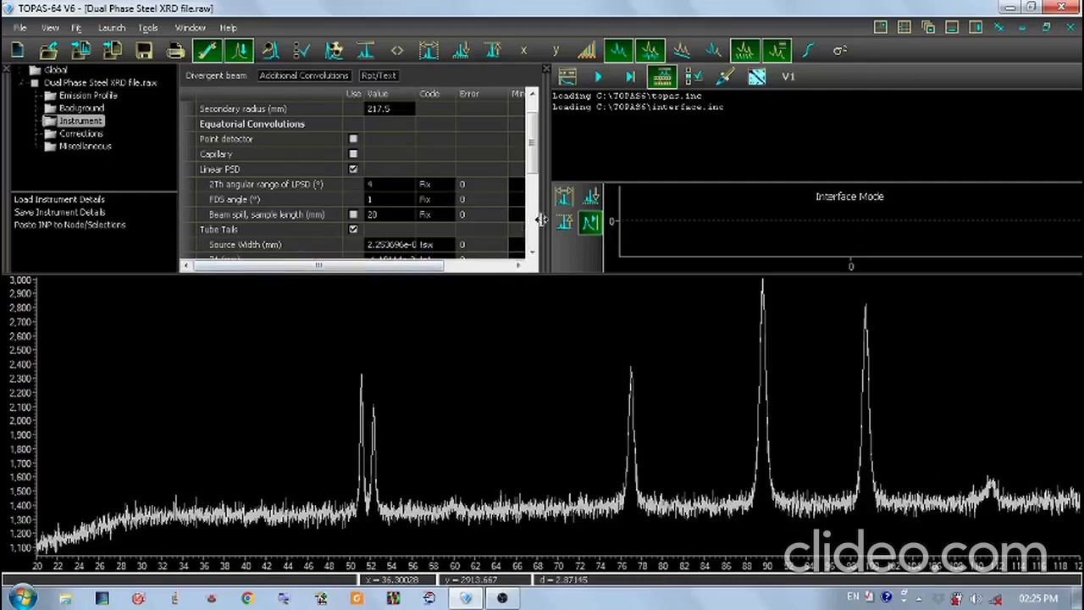
Set the primary and secondary Soller angles of the Full Axial Model to 2.5°
{"action": "left_click_drag", "start_coordinate": [532, 175], "coordinate": [532, 212]}
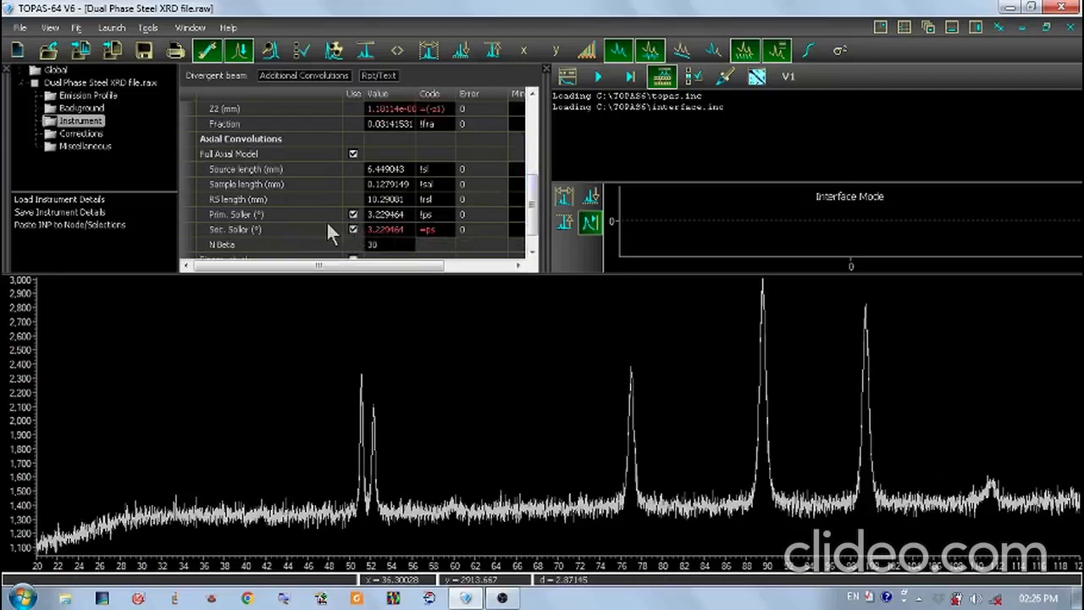
{"action": "double_click", "coordinate": [401, 215]}
{"action": "type", "text": "2.5"}
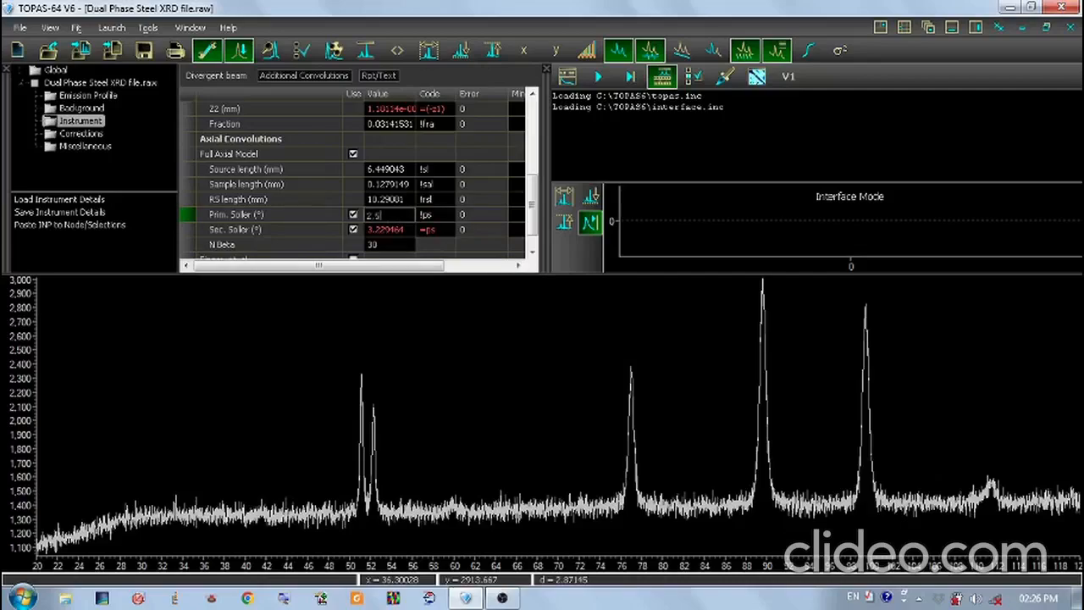
{"action": "double_click", "coordinate": [398, 229]}
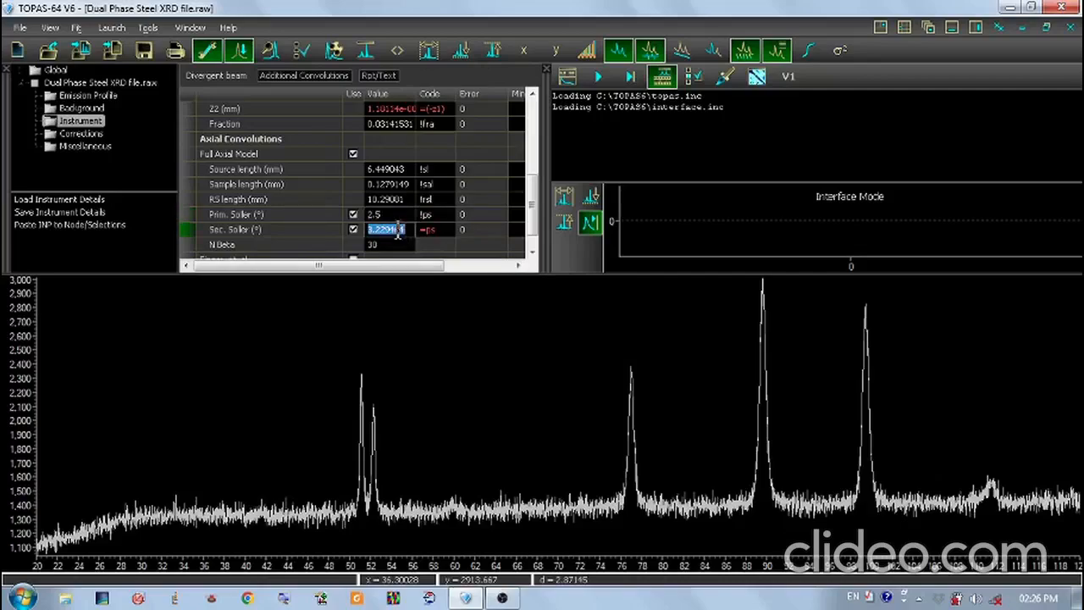
{"action": "type", "text": "2.5"}
Set the codes of both the primary and secondary Soller parameters to Refine
{"action": "left_click", "coordinate": [447, 215]}
{"action": "left_click", "coordinate": [451, 216]}
{"action": "left_click", "coordinate": [456, 233]}
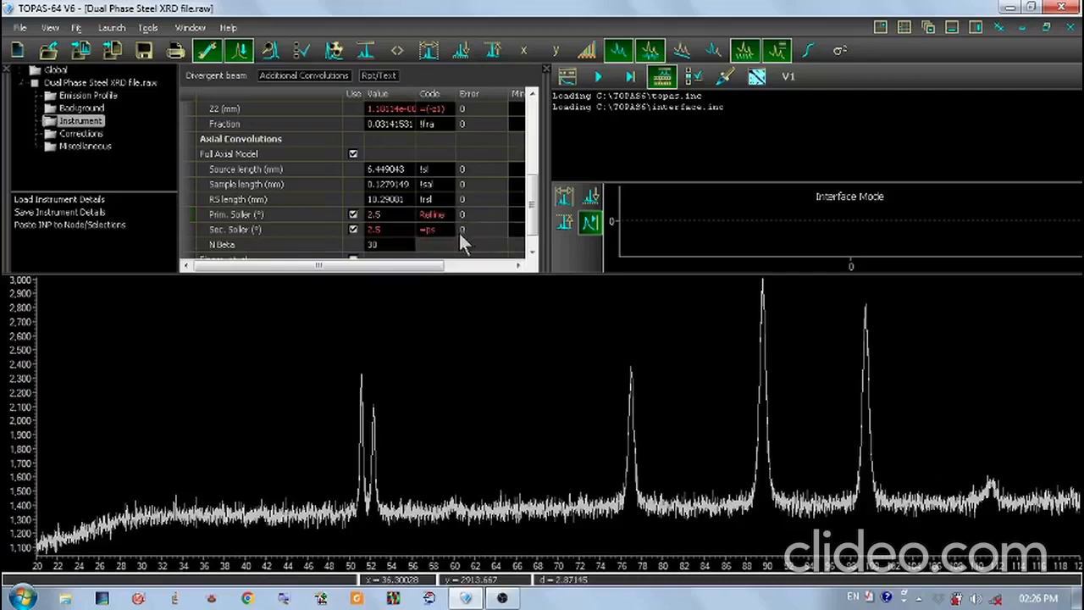
{"action": "left_click", "coordinate": [441, 231]}
{"action": "left_click", "coordinate": [452, 228]}
{"action": "left_click", "coordinate": [453, 241]}
{"action": "scroll", "coordinate": [515, 195], "scroll_direction": "down", "scroll_amount": 2}
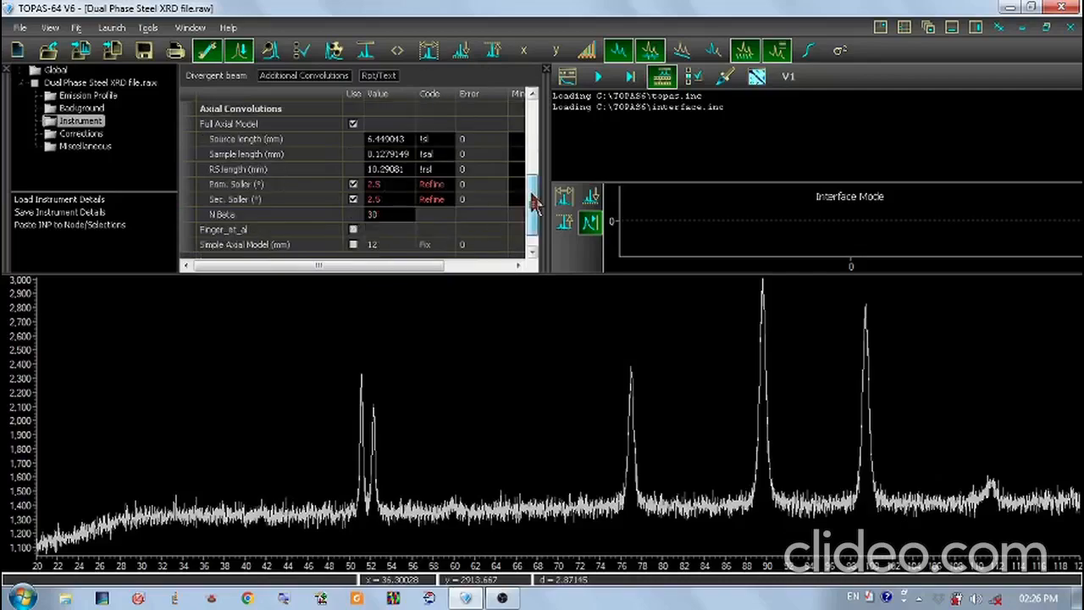
Enable the zero error and sample displacement peak shift corrections for the scan
{"action": "left_click", "coordinate": [89, 134]}
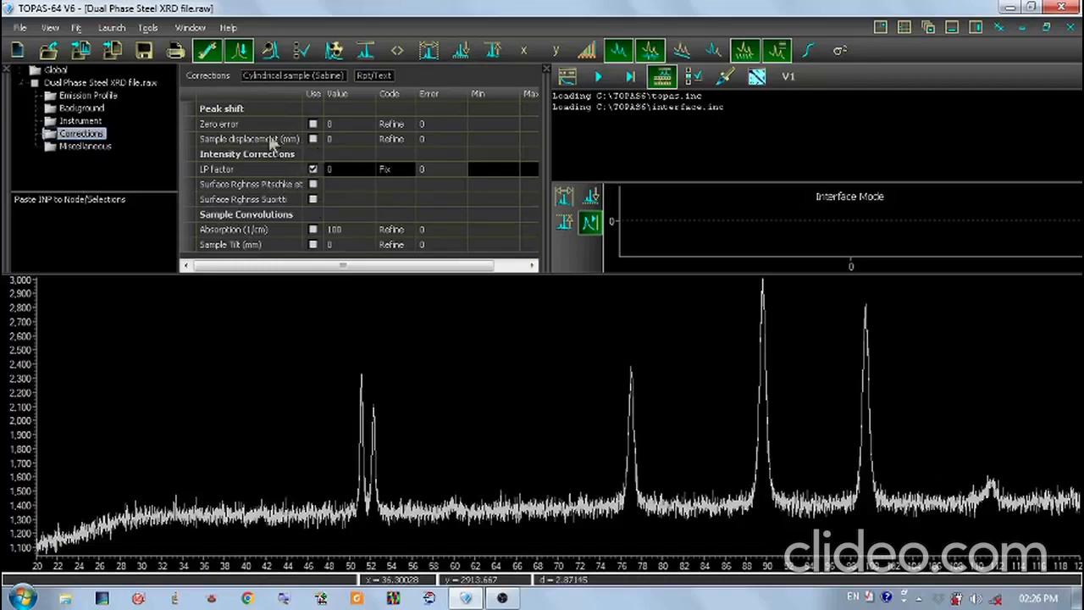
{"action": "left_click", "coordinate": [313, 125]}
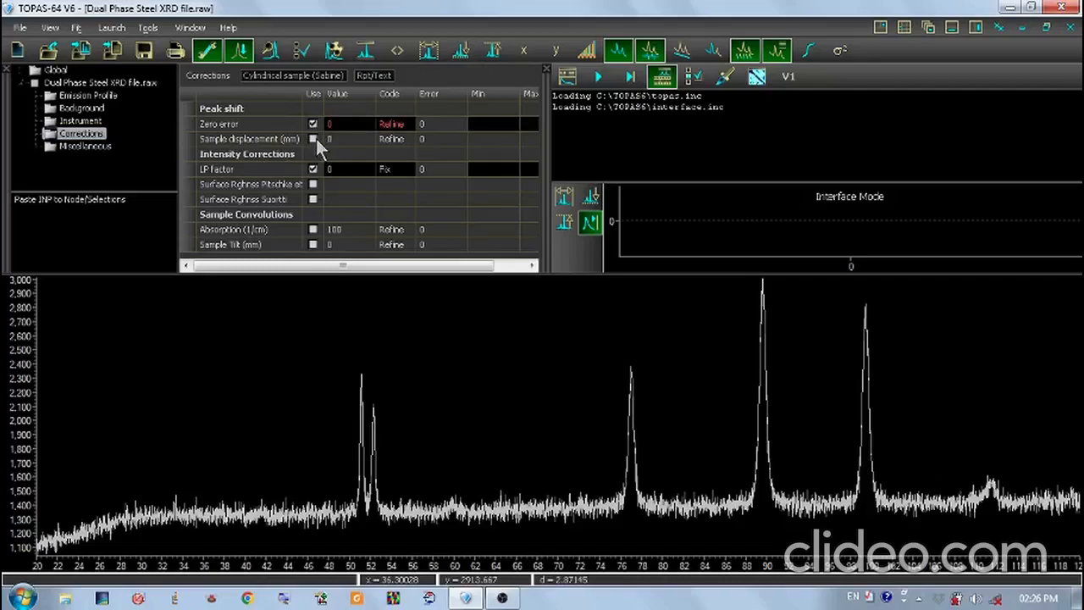
{"action": "left_click", "coordinate": [313, 138]}
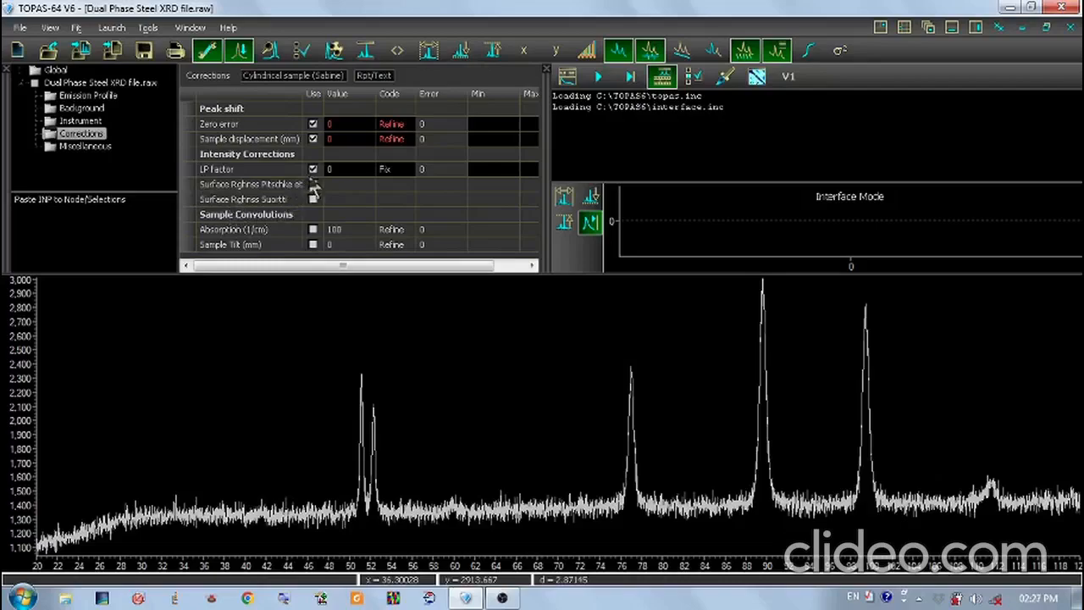
Set the LP factor in the intensity corrections to 90 and its code to Refine
{"action": "left_click", "coordinate": [343, 169]}
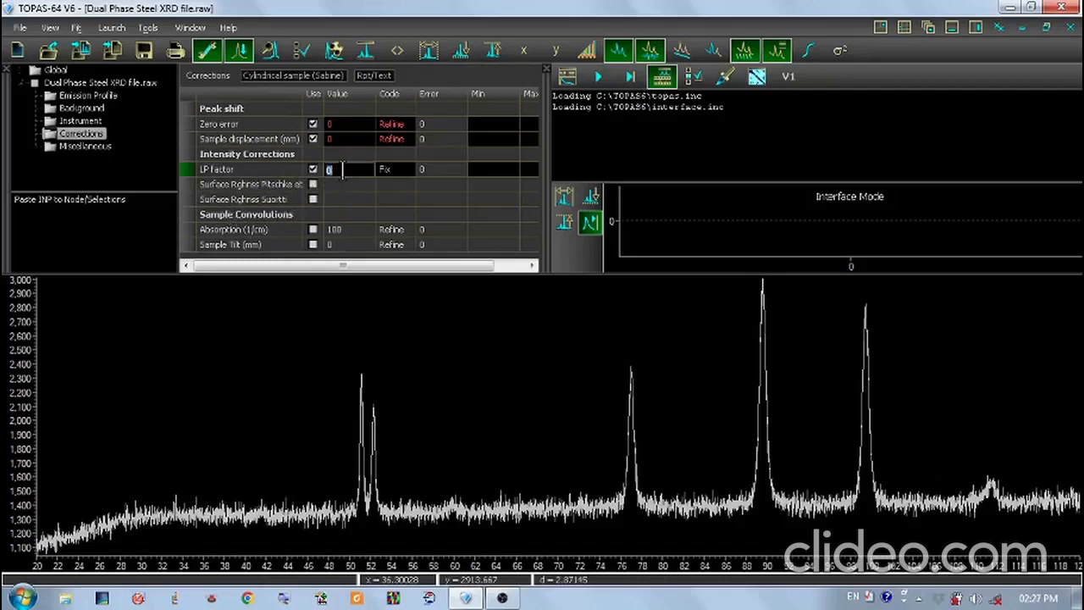
{"action": "type", "text": "90"}
{"action": "left_click", "coordinate": [400, 168]}
{"action": "left_click", "coordinate": [411, 171]}
{"action": "left_click", "coordinate": [414, 183]}
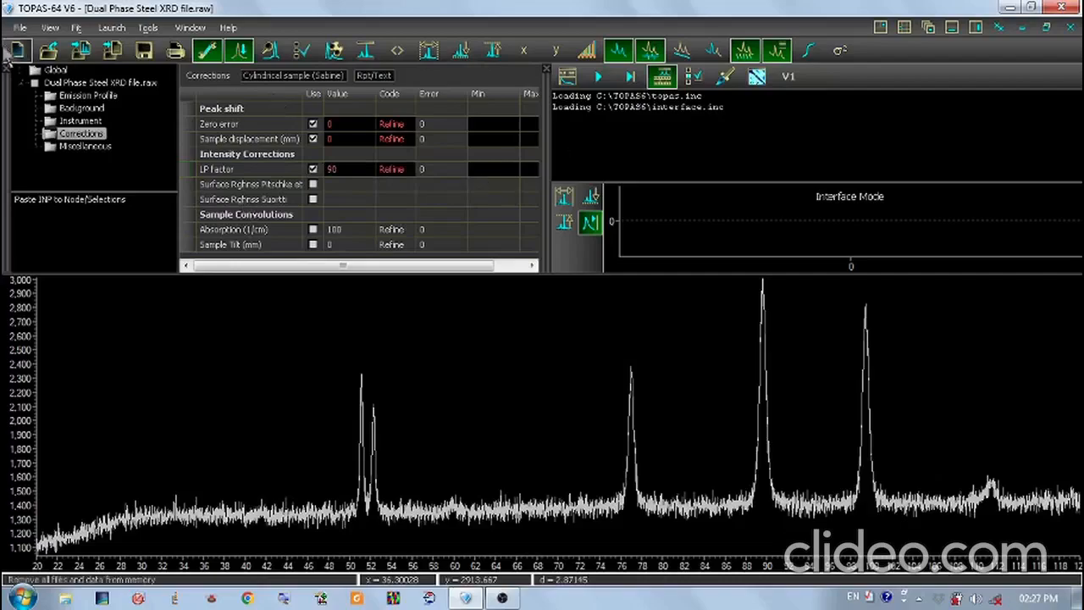
Load the Austenite CIF file from the Desktop's Rietveld folder into the dual phase steel scan
{"action": "left_click", "coordinate": [83, 146]}
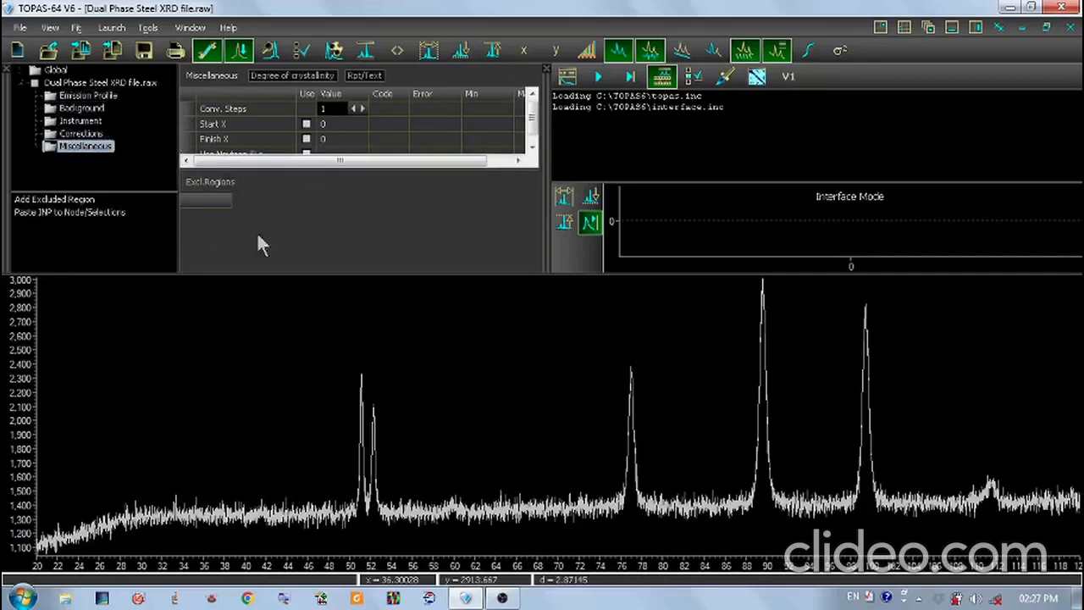
{"action": "left_click", "coordinate": [54, 84]}
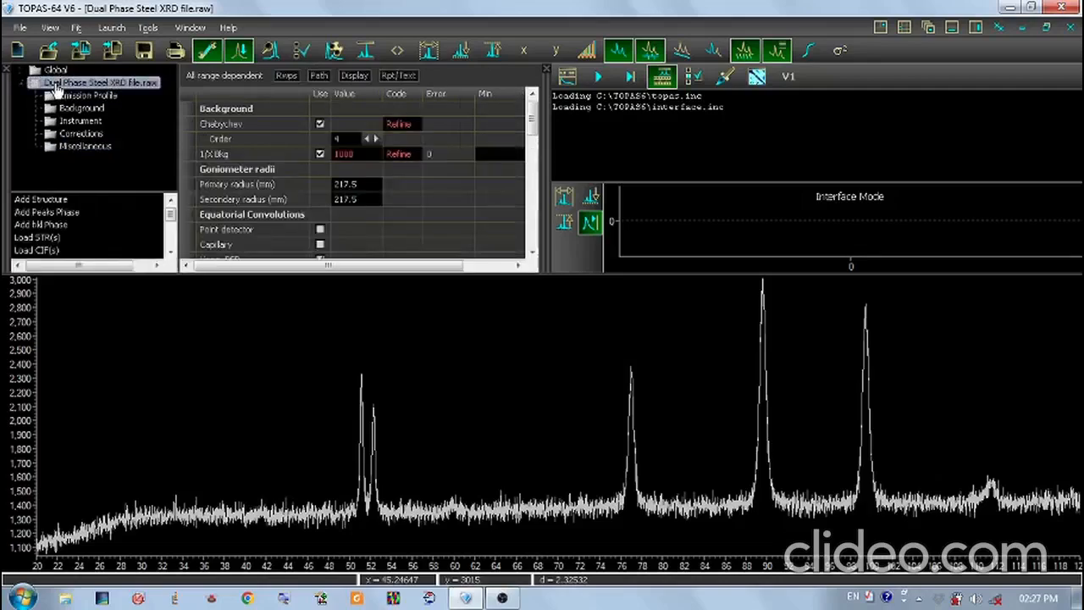
{"action": "right_click", "coordinate": [56, 91]}
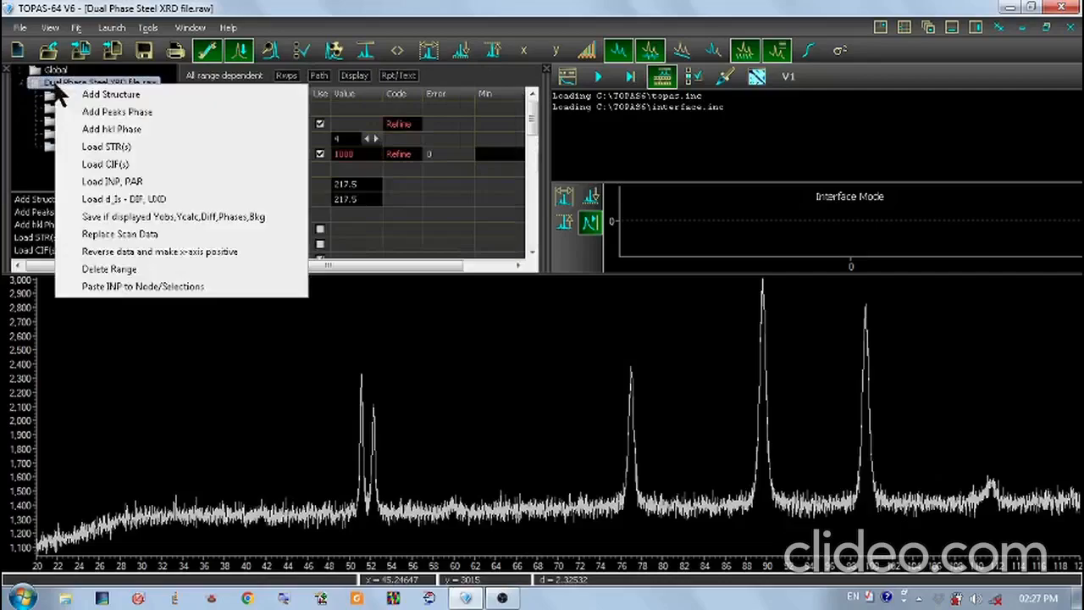
{"action": "left_click", "coordinate": [103, 165]}
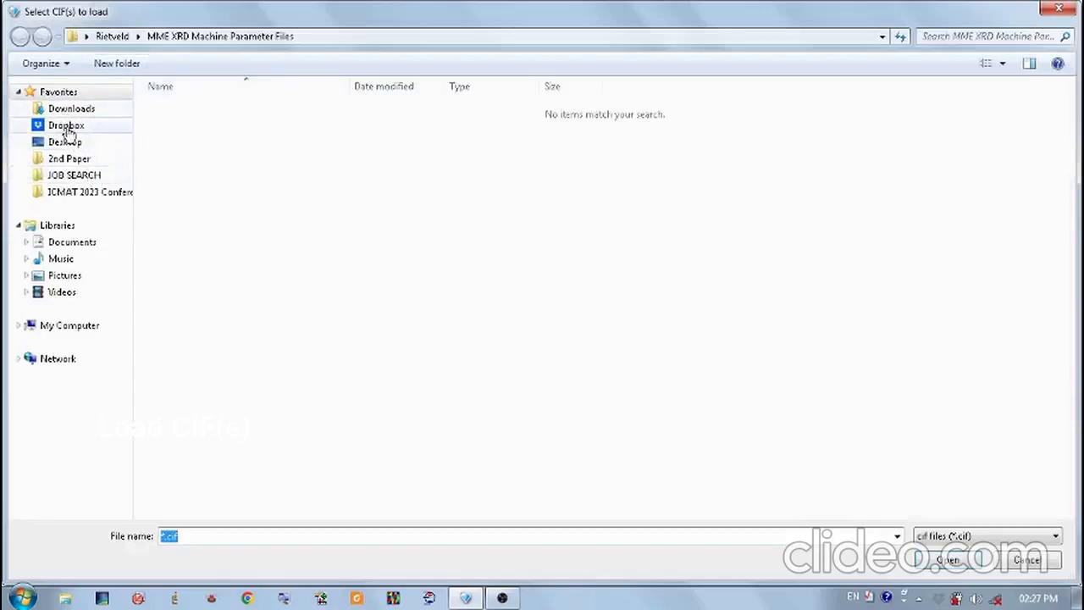
{"action": "left_click", "coordinate": [66, 142]}
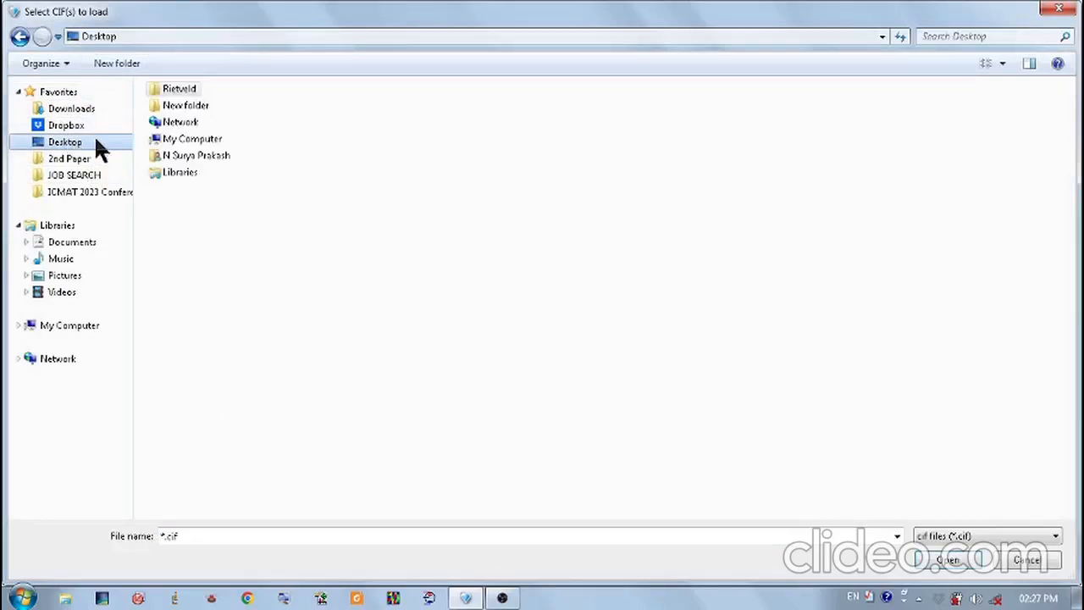
{"action": "double_click", "coordinate": [180, 90]}
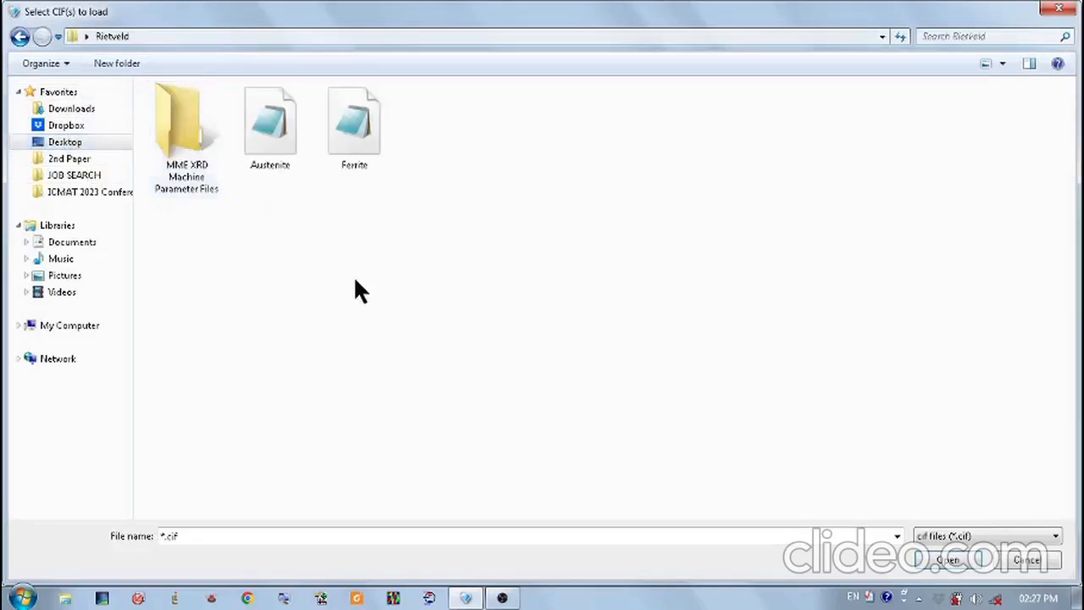
{"action": "double_click", "coordinate": [268, 132]}
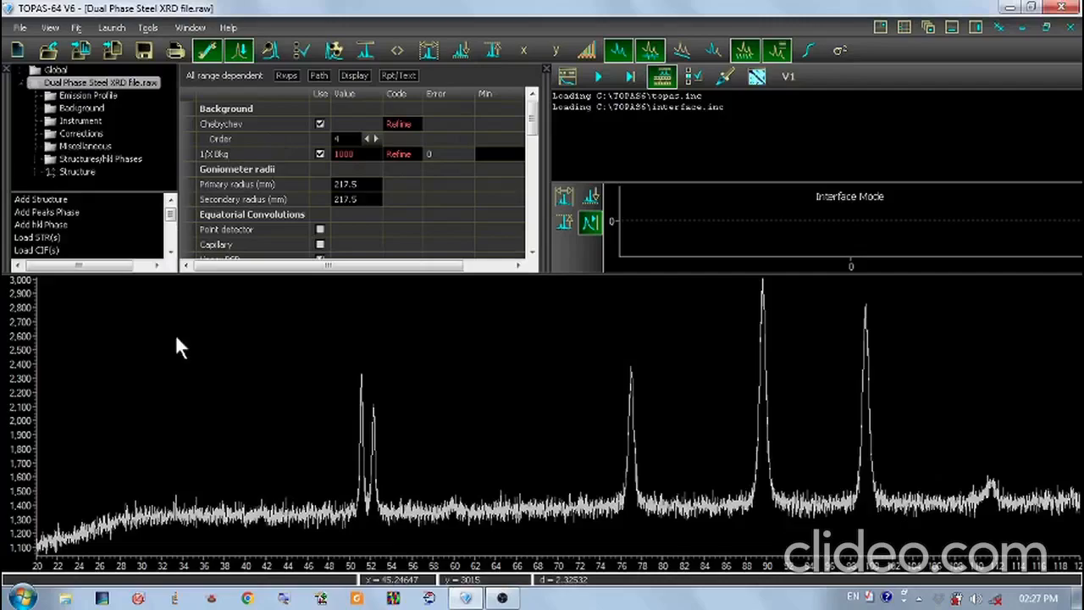
Rename the newly loaded Fm-3m structure as Austenite
{"action": "left_click", "coordinate": [78, 173]}
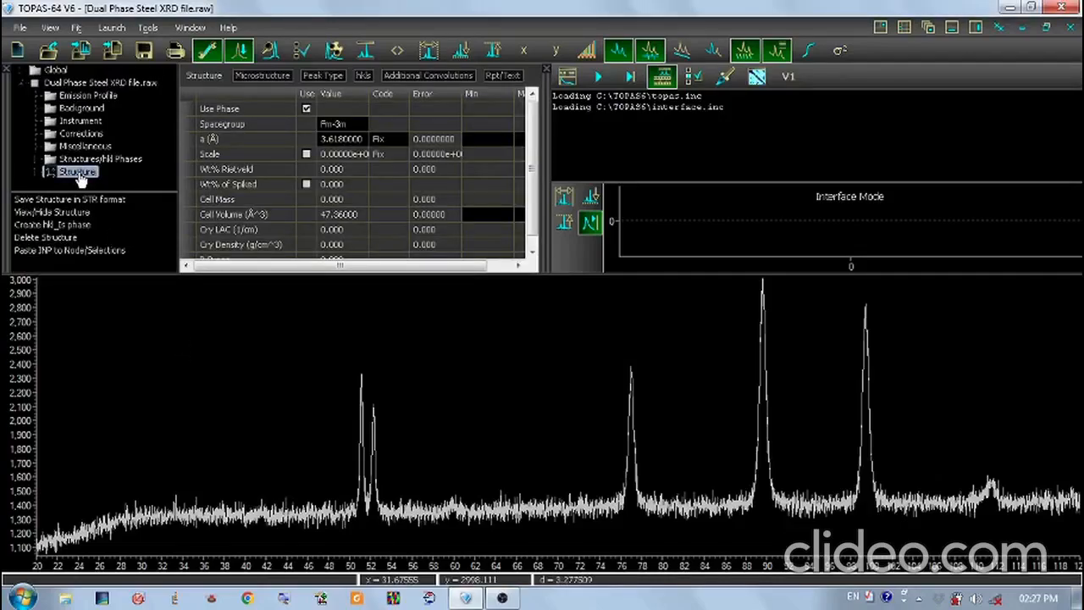
{"action": "left_click", "coordinate": [78, 173]}
{"action": "type", "text": "Austenite"}
{"action": "key", "text": "BackSpace"}
{"action": "key", "text": "BackSpace"}
{"action": "type", "text": "ite"}
{"action": "key", "text": "Return"}
View the Austenite crystal structure in 3D from several angles and close the structure viewer
{"action": "left_click", "coordinate": [44, 216]}
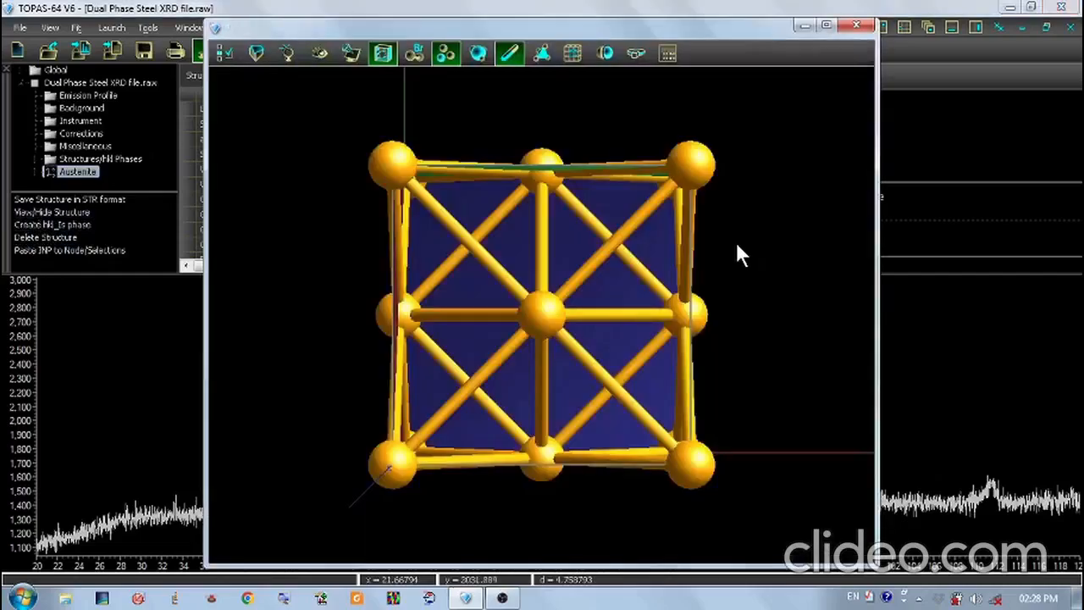
{"action": "left_click_drag", "start_coordinate": [331, 212], "coordinate": [353, 267]}
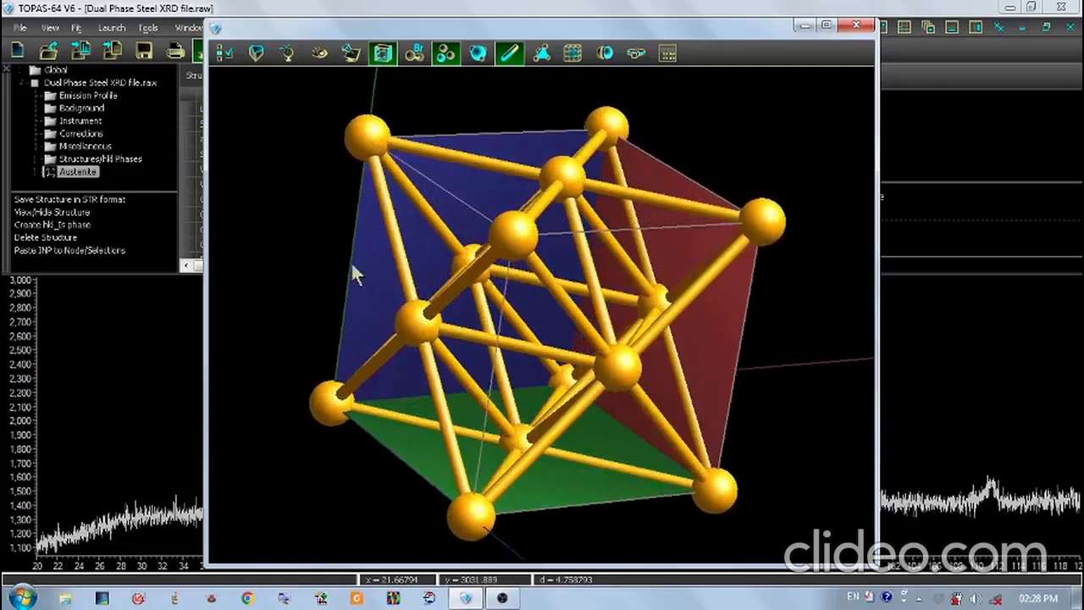
{"action": "mouse_move", "coordinate": [310, 211]}
{"action": "left_mouse_down"}
{"action": "mouse_move", "coordinate": [317, 291]}
{"action": "mouse_move", "coordinate": [280, 273]}
{"action": "mouse_move", "coordinate": [305, 216]}
{"action": "left_mouse_up"}
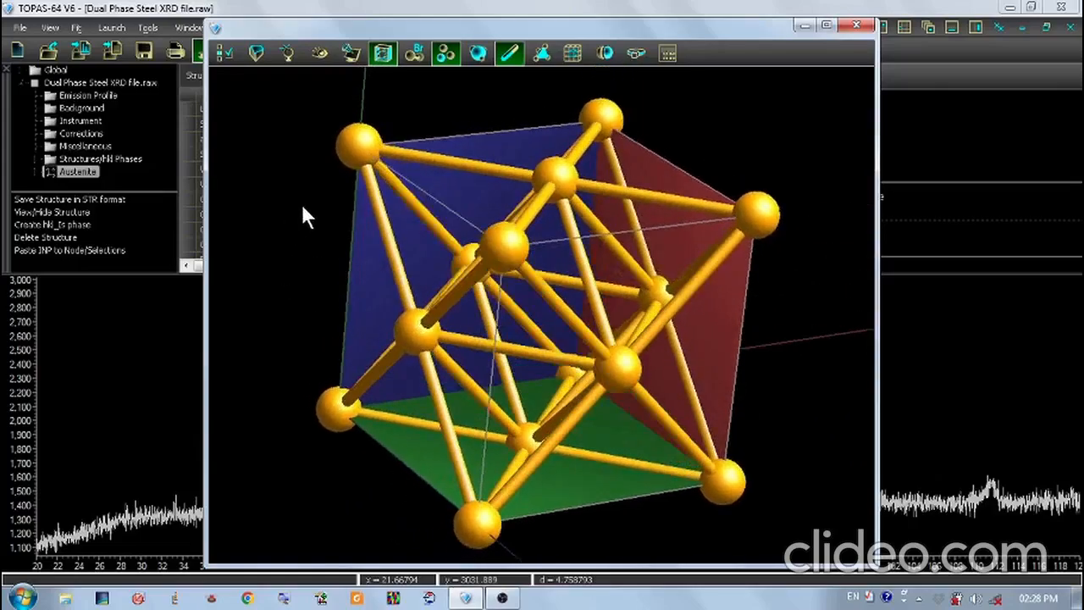
{"action": "left_click_drag", "start_coordinate": [332, 366], "coordinate": [263, 383]}
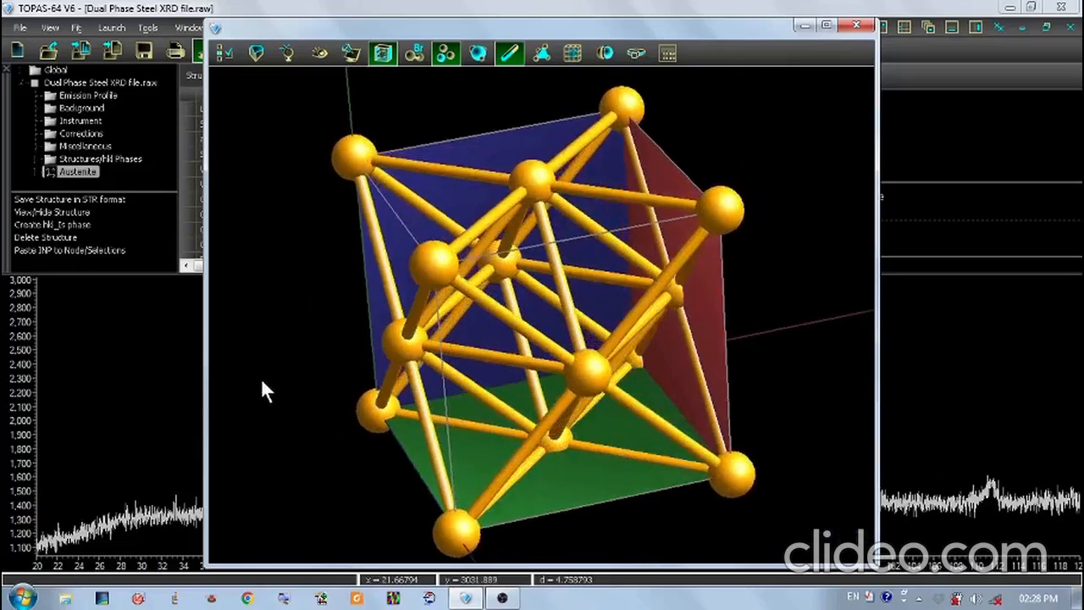
{"action": "left_click_drag", "start_coordinate": [685, 481], "coordinate": [446, 243]}
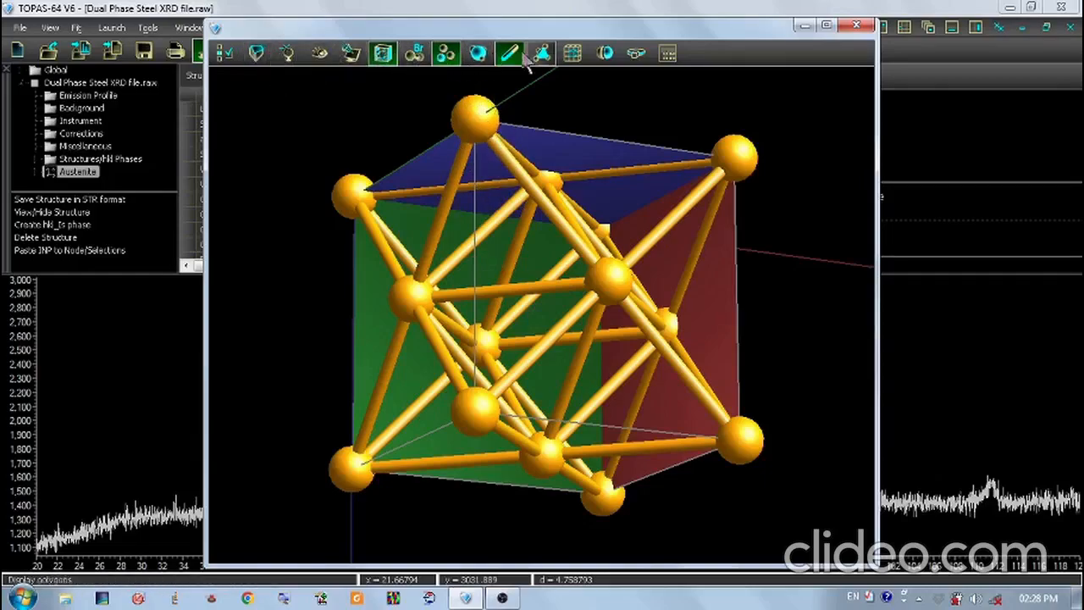
{"action": "left_click", "coordinate": [859, 26]}
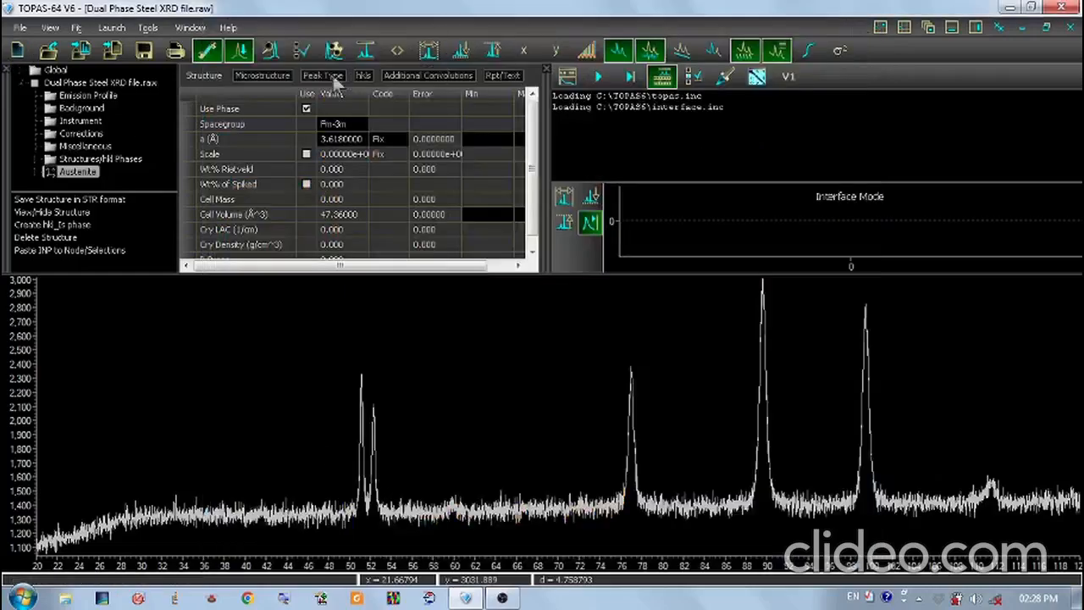
Set the code of the Austenite lattice parameter a to Refine
{"action": "left_click", "coordinate": [32, 169]}
{"action": "left_click", "coordinate": [127, 172]}
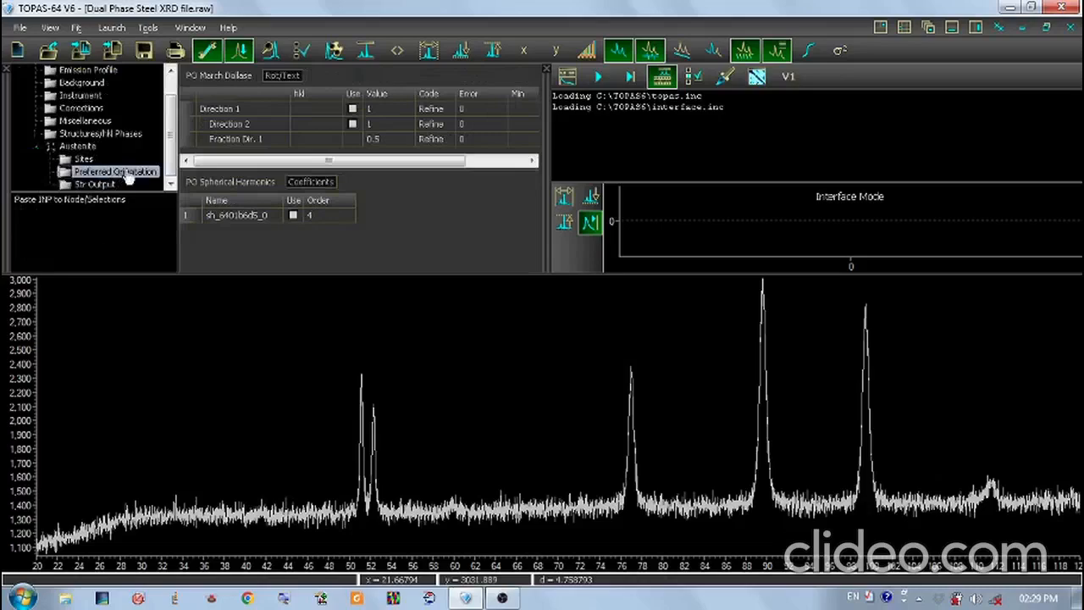
{"action": "left_click", "coordinate": [73, 149]}
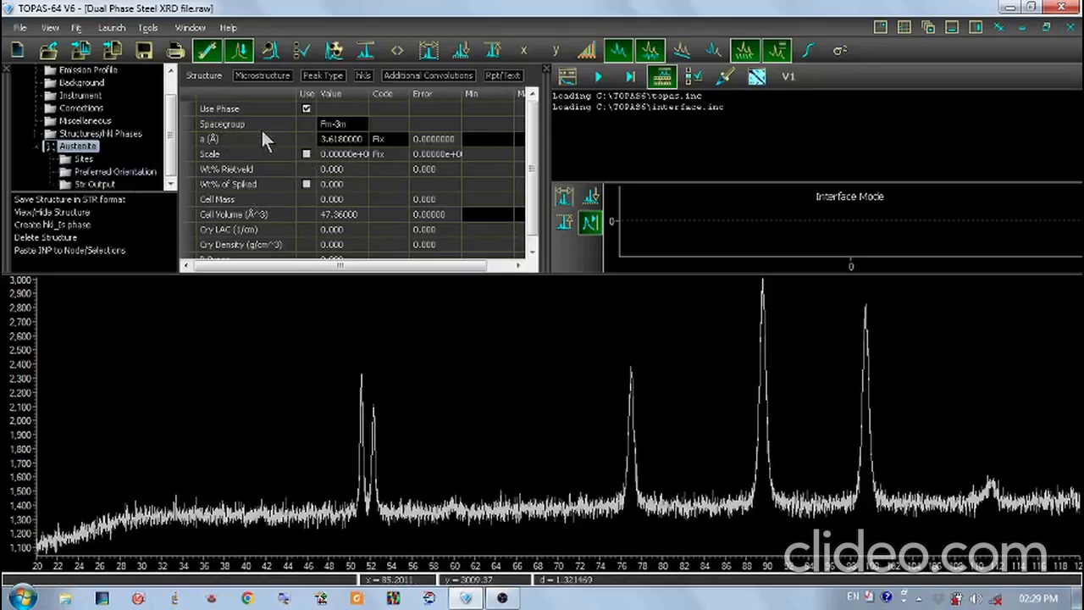
{"action": "left_click", "coordinate": [385, 138]}
{"action": "left_click", "coordinate": [405, 140]}
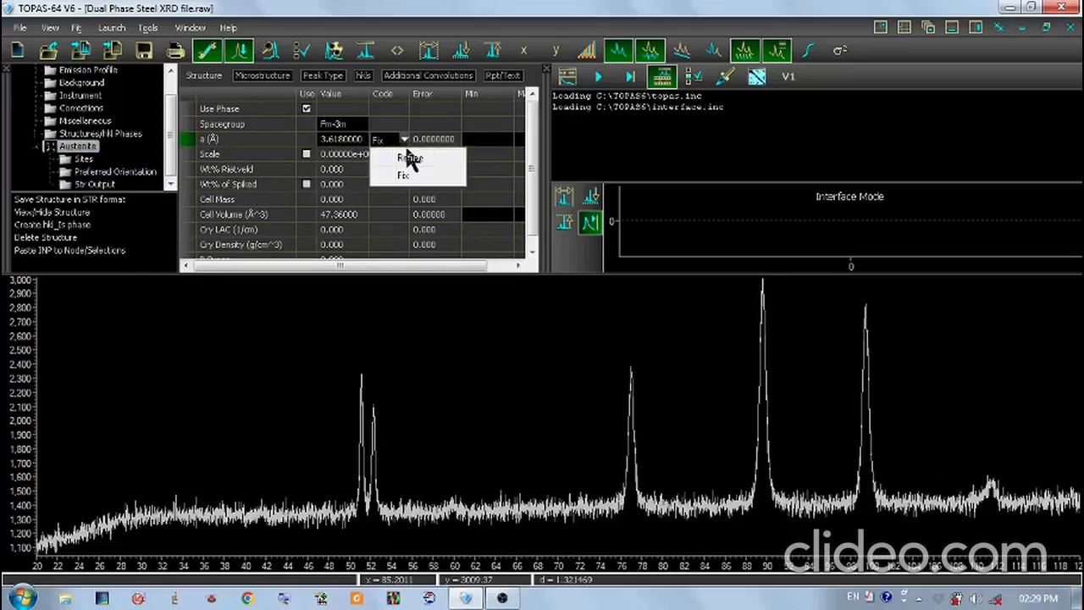
{"action": "left_click", "coordinate": [410, 158]}
Enable the Austenite scale factor and set its code to Refine
{"action": "left_click", "coordinate": [307, 154]}
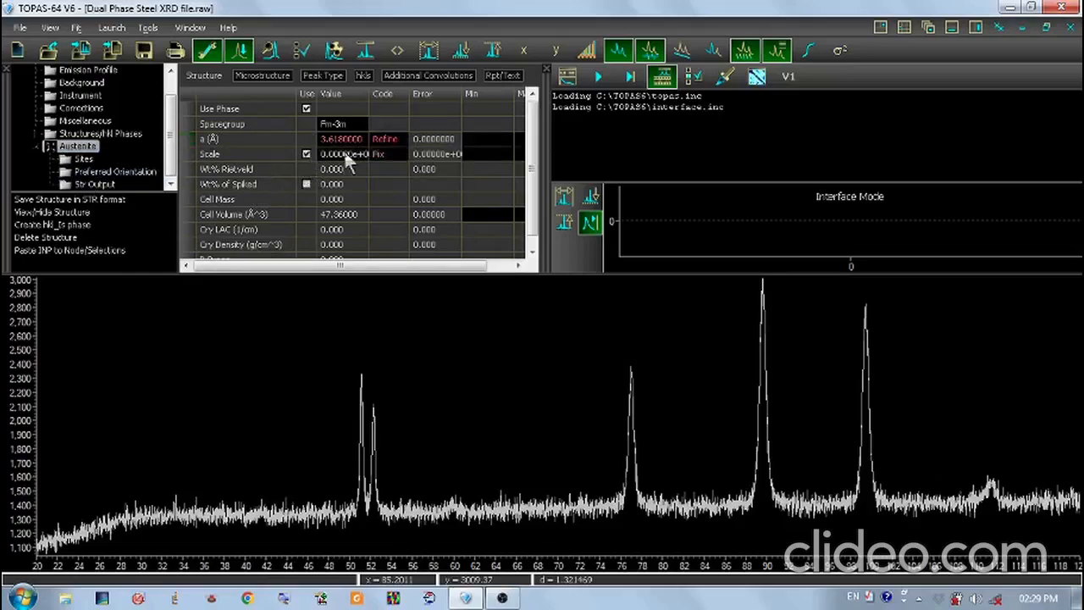
{"action": "left_click", "coordinate": [383, 154]}
{"action": "left_click", "coordinate": [405, 155]}
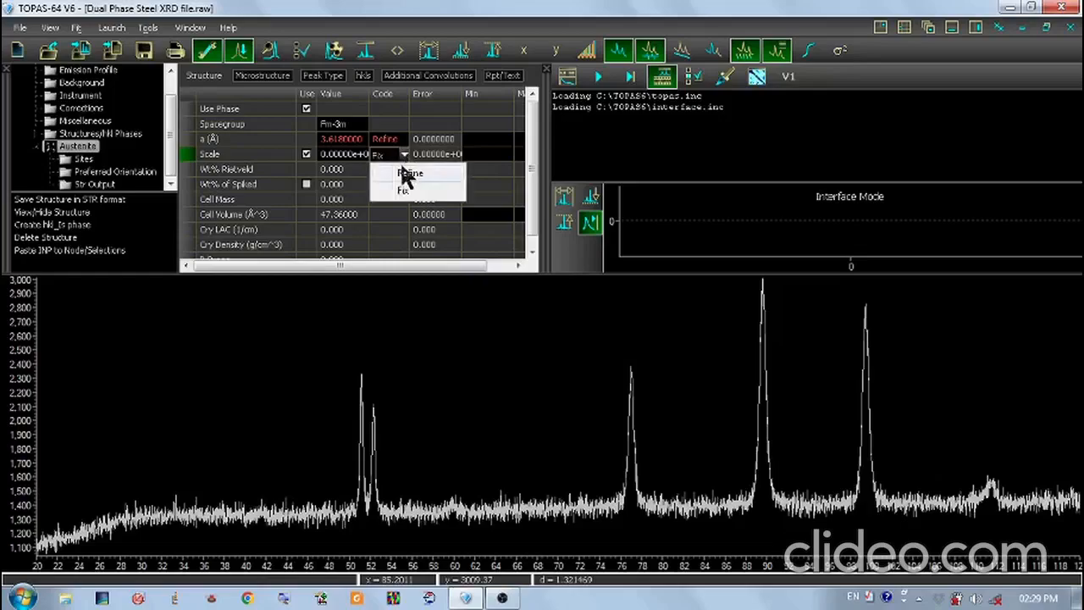
{"action": "left_click", "coordinate": [409, 175]}
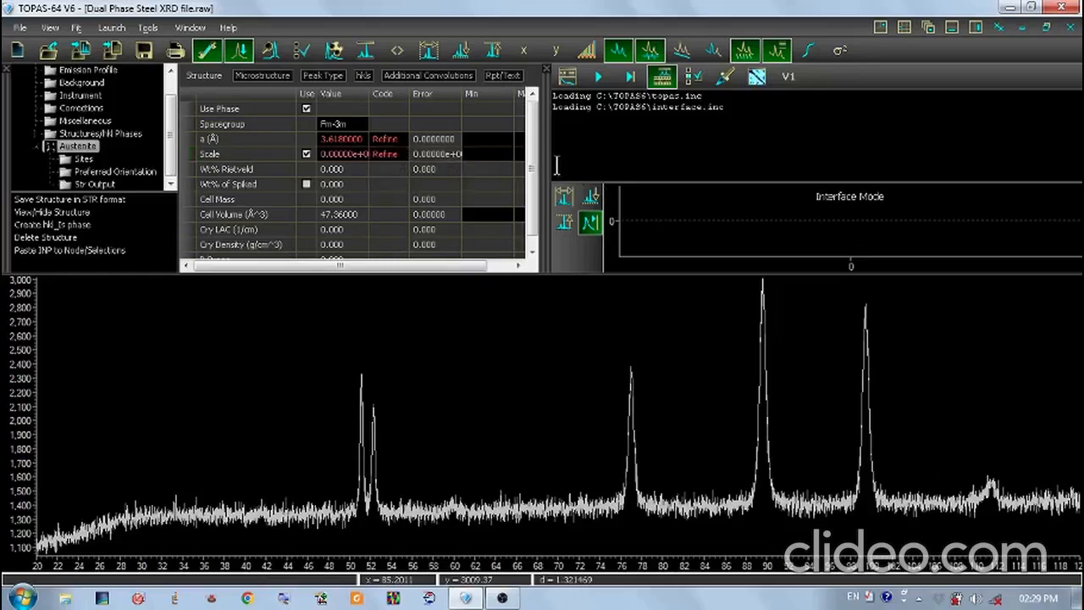
{"action": "scroll", "coordinate": [533, 186], "scroll_direction": "down", "scroll_amount": 1}
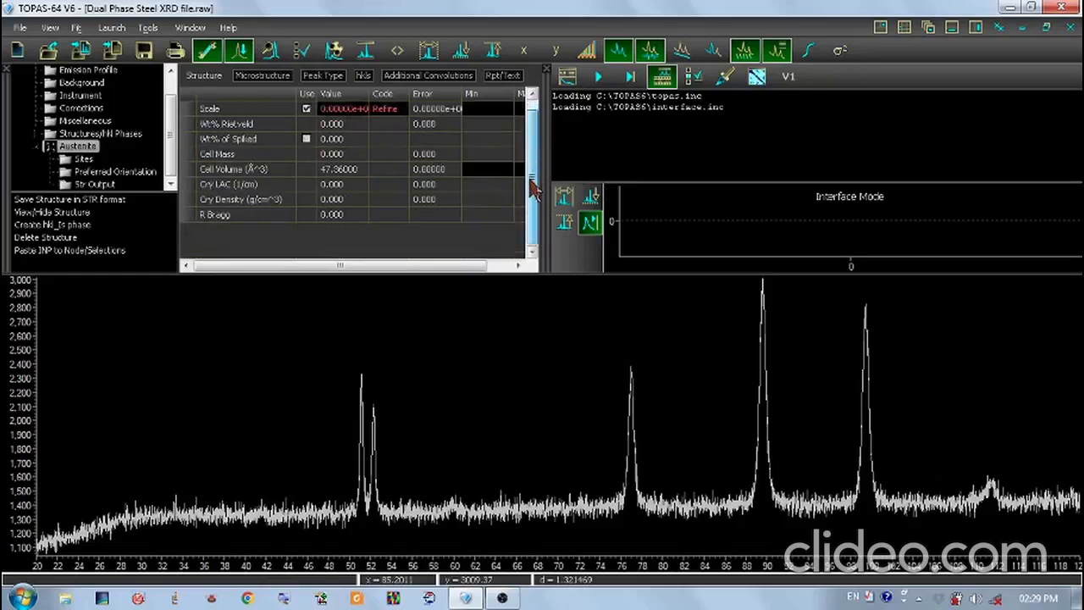
{"action": "scroll", "coordinate": [533, 187], "scroll_direction": "up", "scroll_amount": 1}
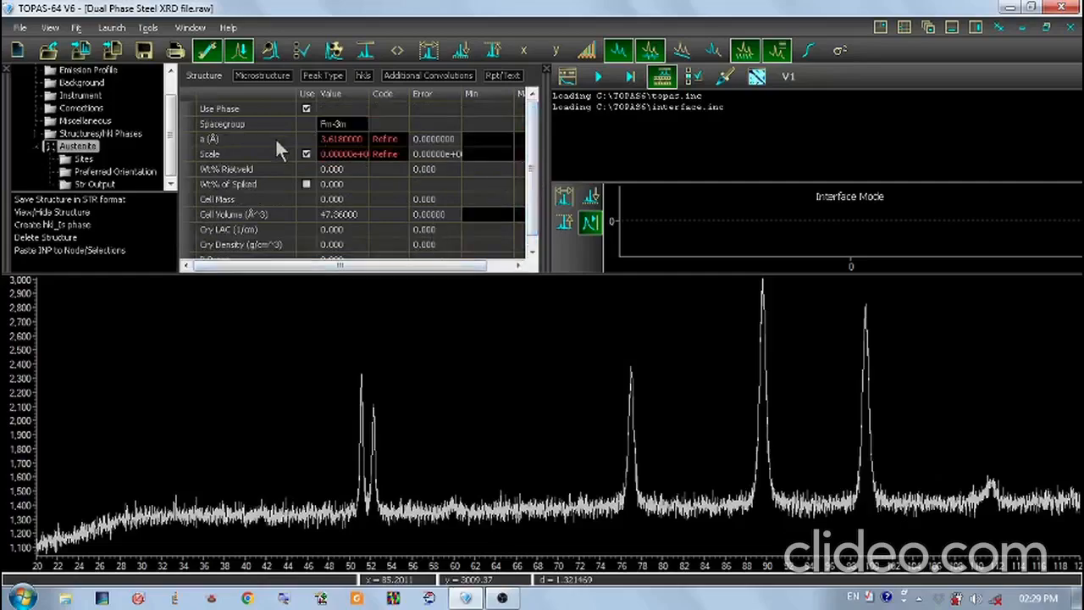
Set the Austenite Cry size L code to Refine and enable Strain L with its code on Refine
{"action": "left_click", "coordinate": [276, 76]}
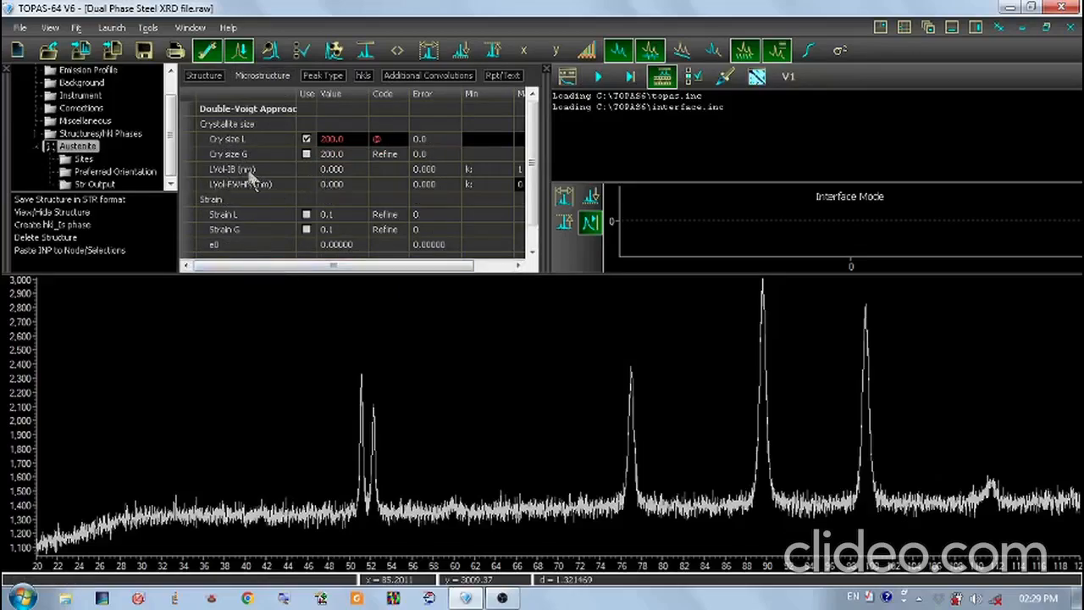
{"action": "left_click", "coordinate": [394, 140]}
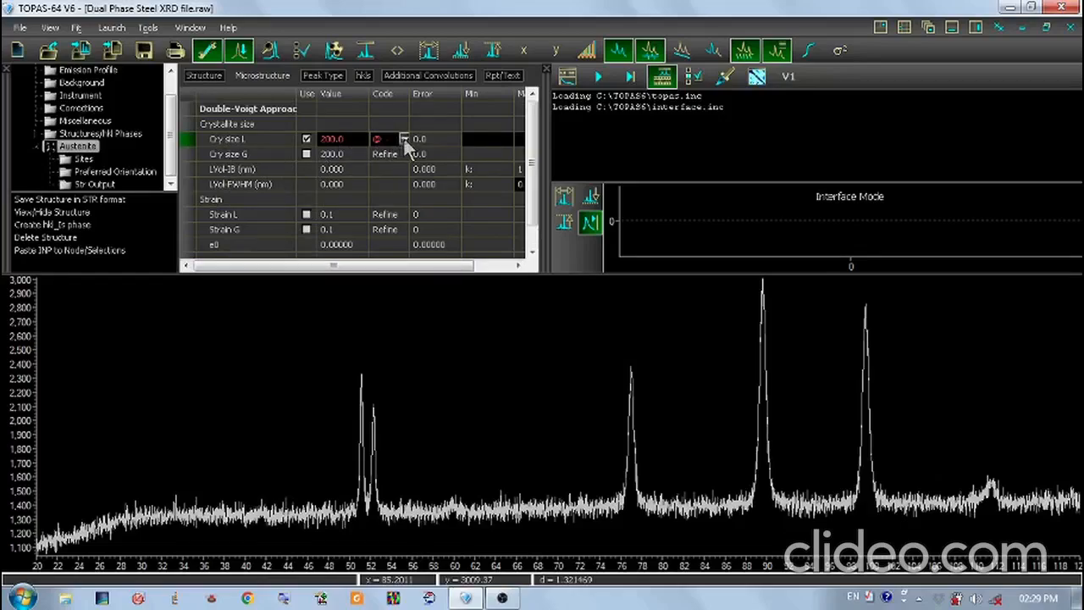
{"action": "left_click", "coordinate": [405, 141]}
{"action": "left_click", "coordinate": [408, 156]}
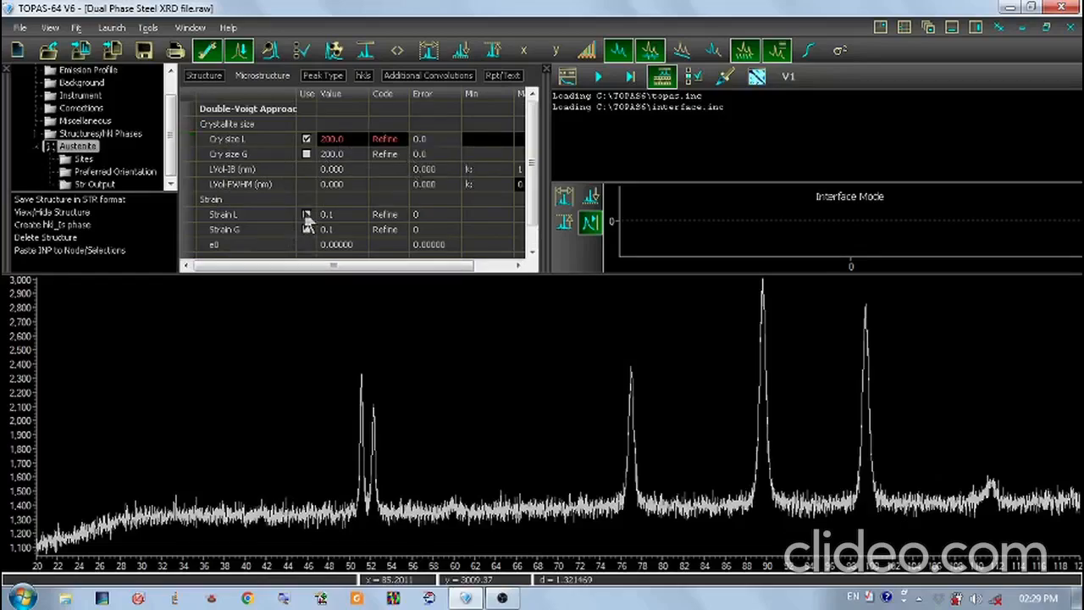
{"action": "left_click", "coordinate": [307, 215]}
{"action": "left_click", "coordinate": [395, 215]}
{"action": "left_click", "coordinate": [405, 215]}
{"action": "left_click", "coordinate": [412, 230]}
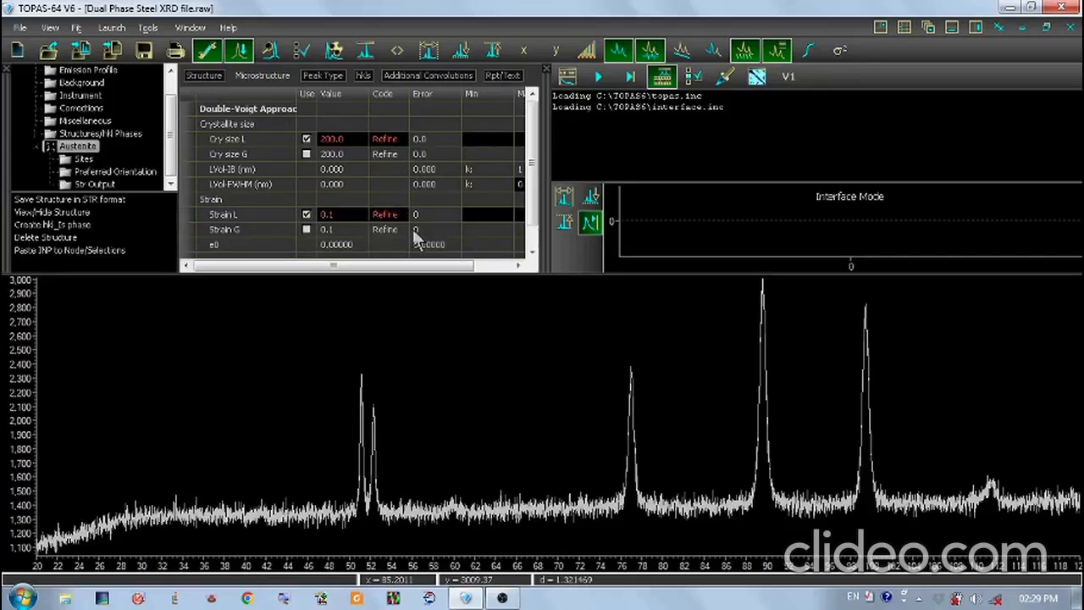
Run the refinement with the Austenite phase and keep the refined parameter values
{"action": "left_click", "coordinate": [601, 78]}
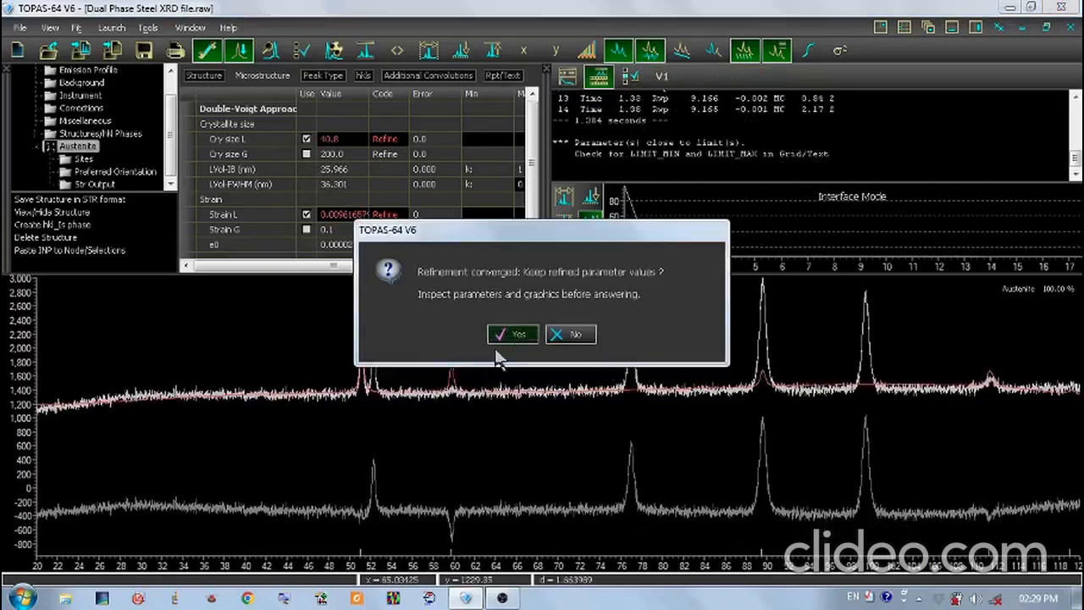
{"action": "left_click", "coordinate": [517, 335]}
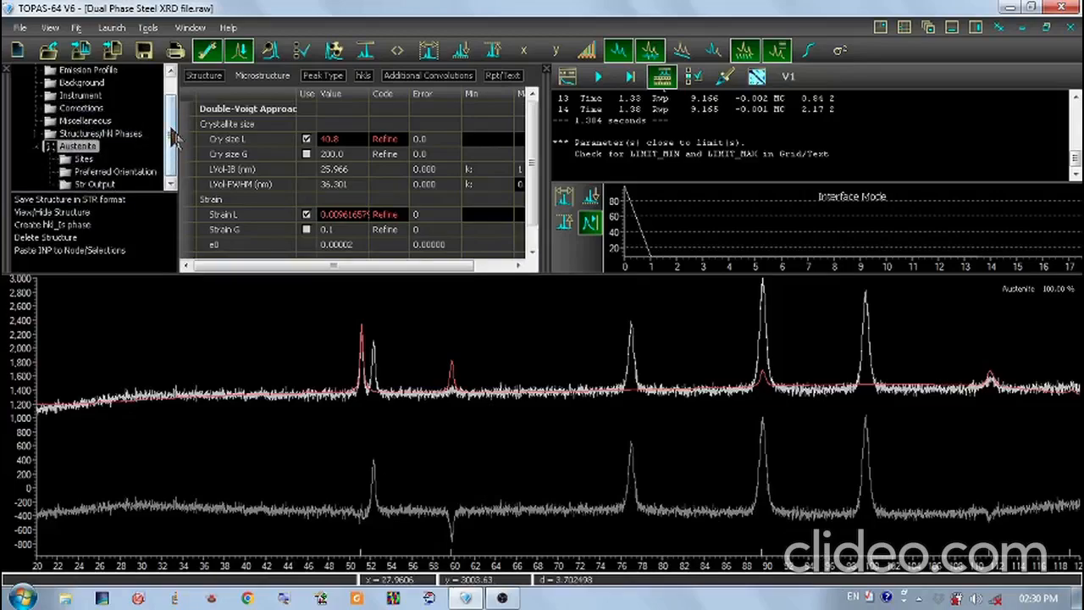
Load the Ferrite CIF file from the Rietveld folder into the dual phase steel scan
{"action": "scroll", "coordinate": [174, 140], "scroll_direction": "up", "scroll_amount": 2}
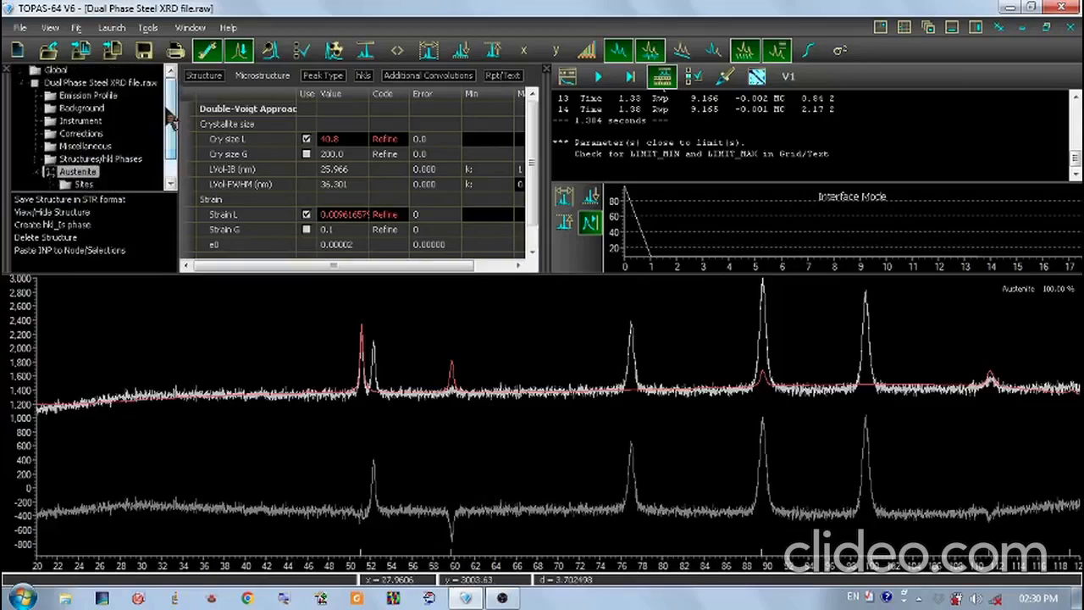
{"action": "left_click", "coordinate": [53, 85]}
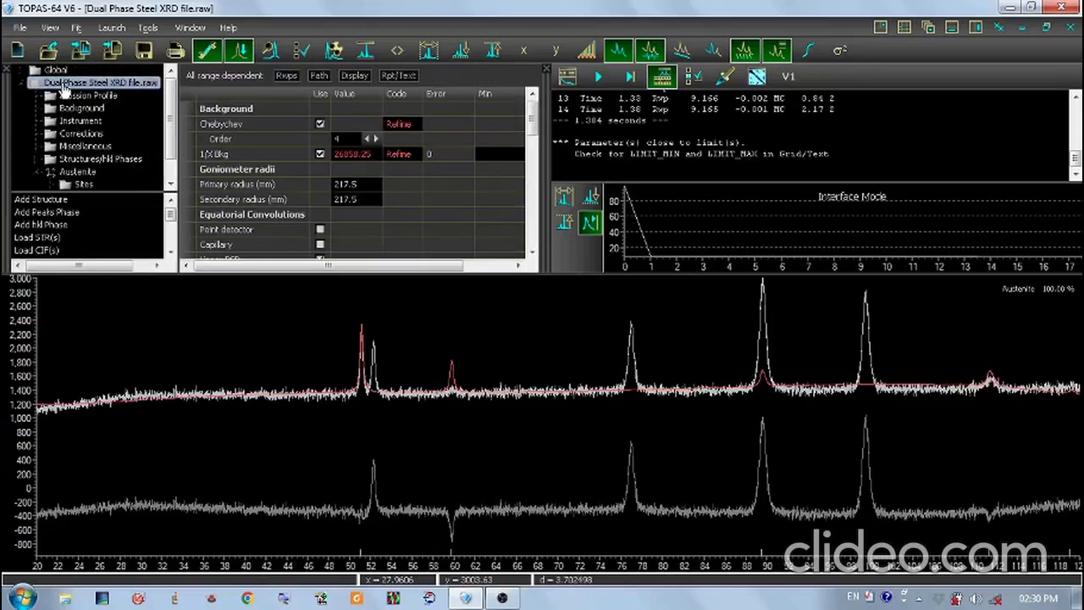
{"action": "right_click", "coordinate": [64, 86]}
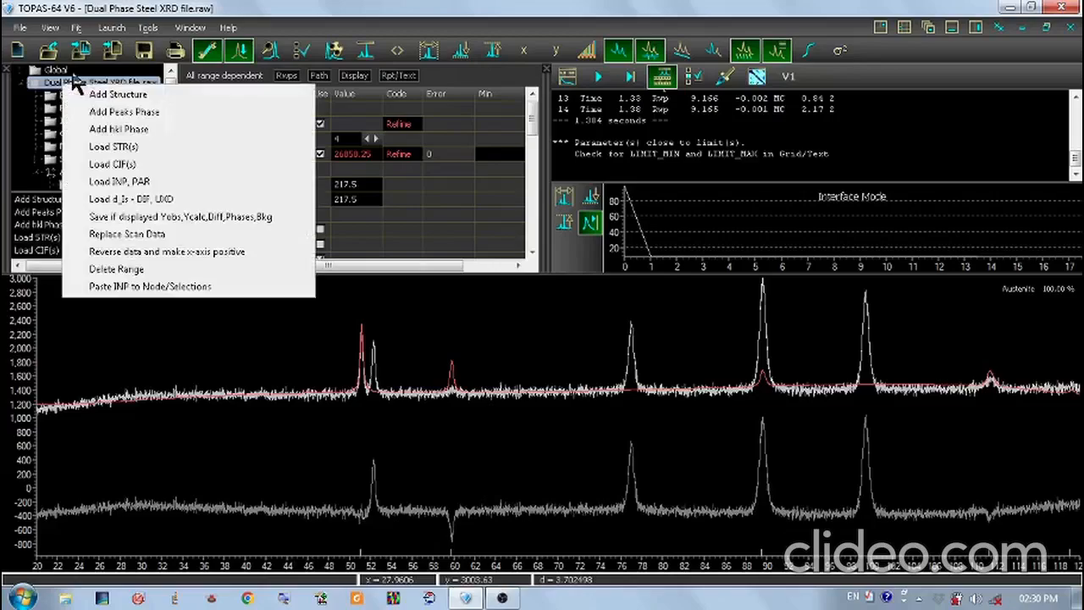
{"action": "left_click", "coordinate": [104, 162]}
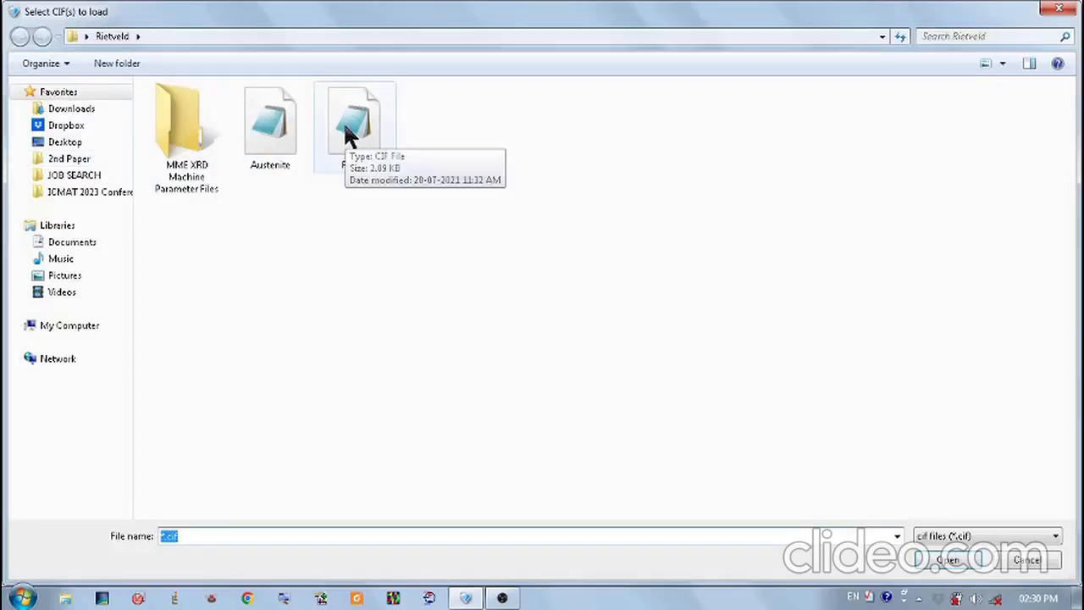
{"action": "left_click", "coordinate": [351, 137]}
{"action": "double_click", "coordinate": [346, 130]}
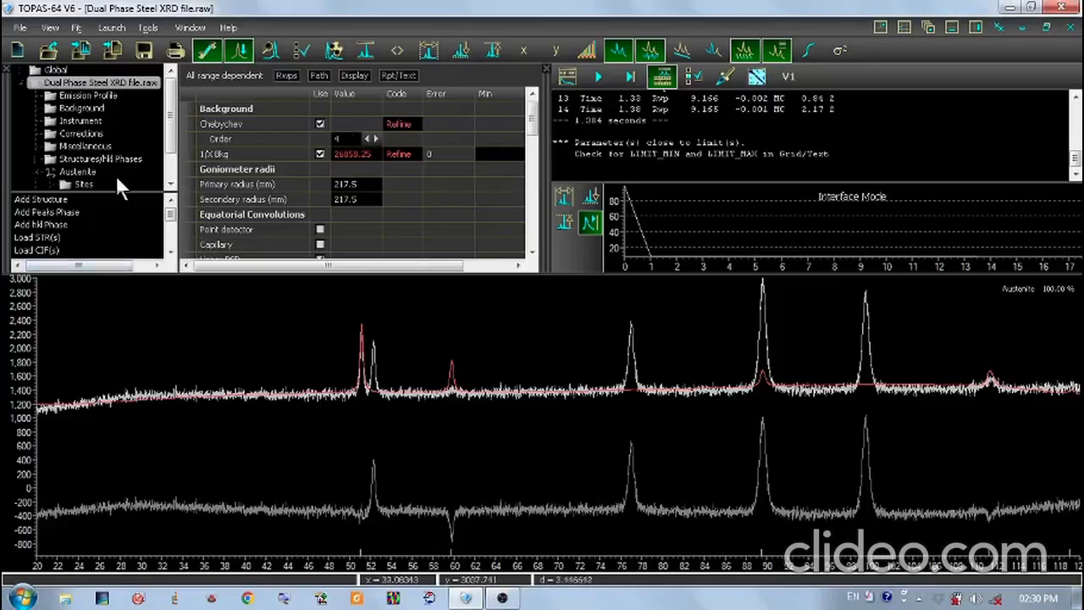
Rename the newly loaded Im-3m structure as Ferrite
{"action": "left_click_drag", "start_coordinate": [169, 127], "coordinate": [172, 173]}
{"action": "left_click", "coordinate": [78, 185]}
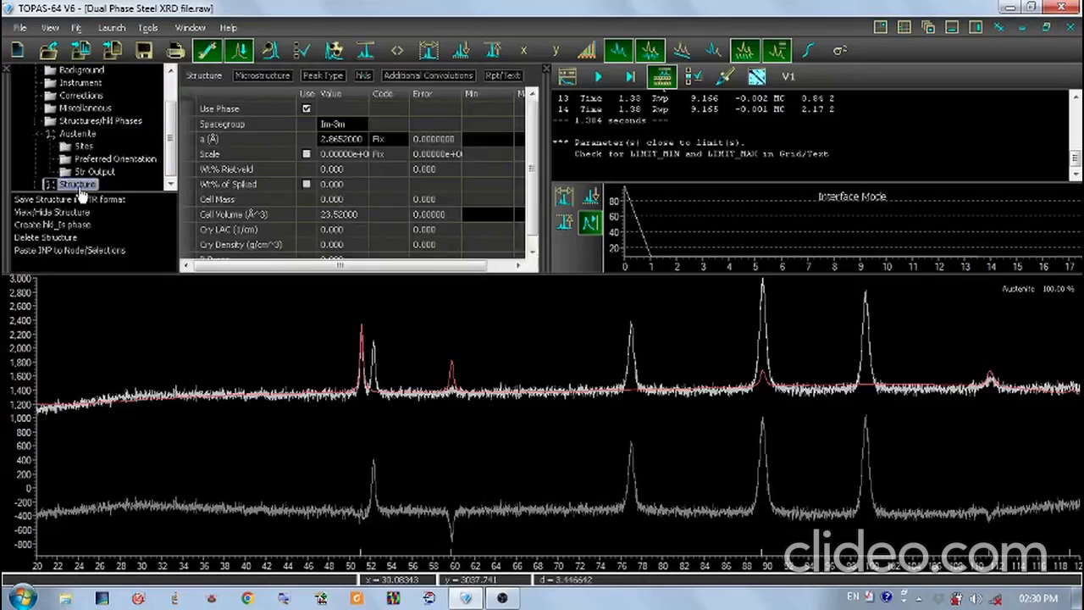
{"action": "left_click", "coordinate": [78, 190]}
{"action": "type", "text": "Ferrite"}
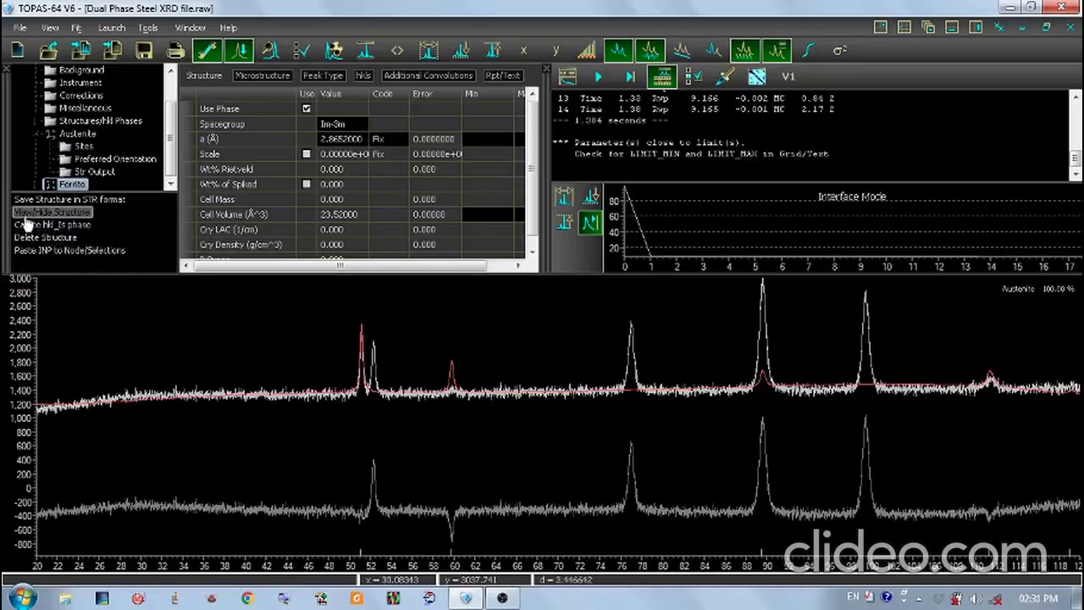
View the Ferrite crystal structure in 3D, rotate it to inspect the atom arrangement, and close the view
{"action": "left_click", "coordinate": [51, 212]}
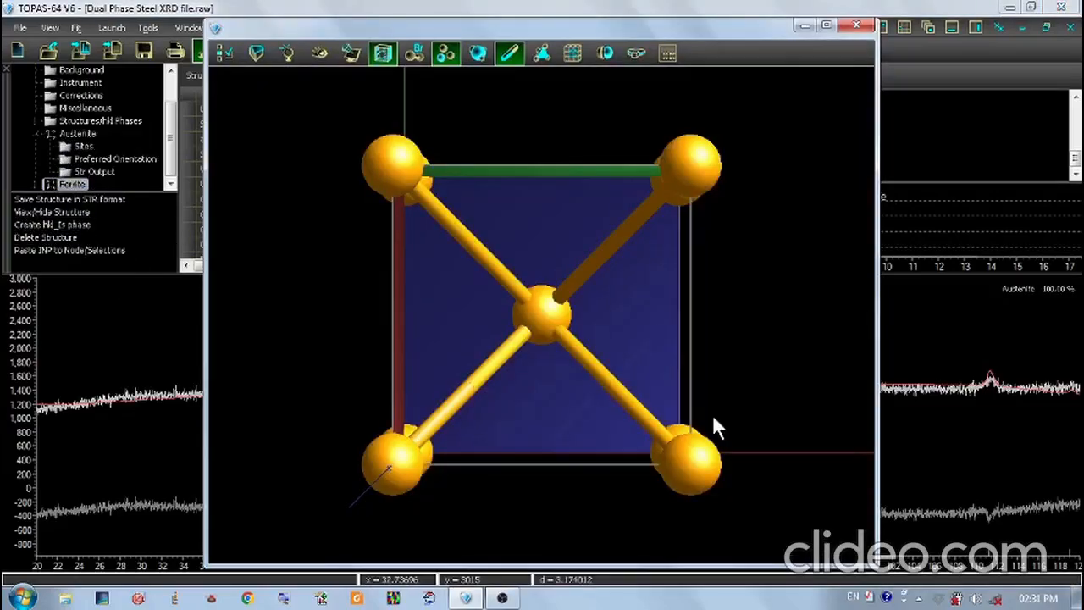
{"action": "left_click_drag", "start_coordinate": [337, 291], "coordinate": [788, 161]}
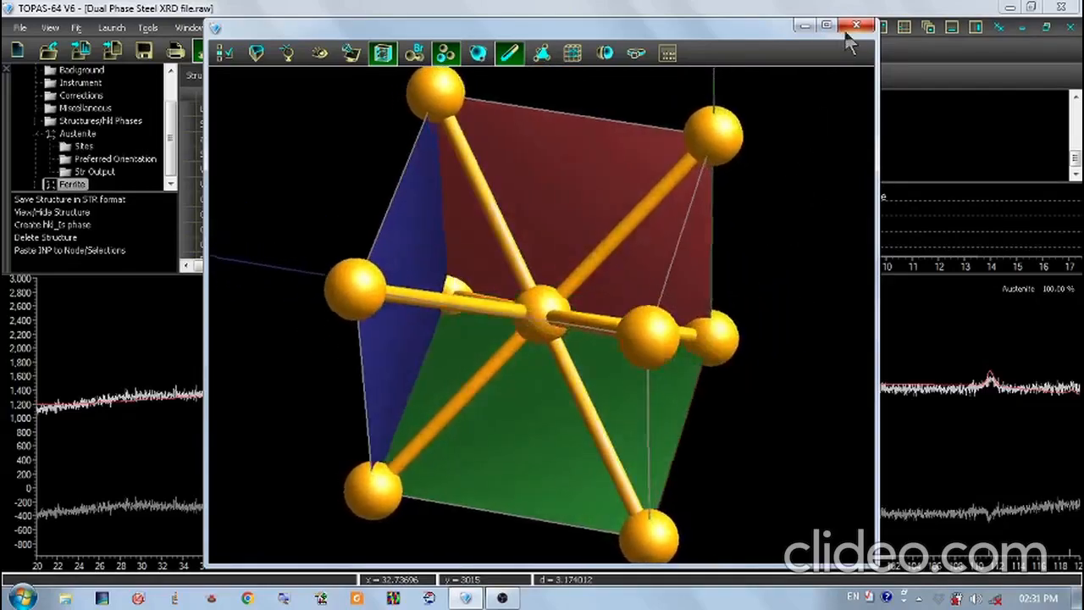
{"action": "left_click", "coordinate": [856, 26]}
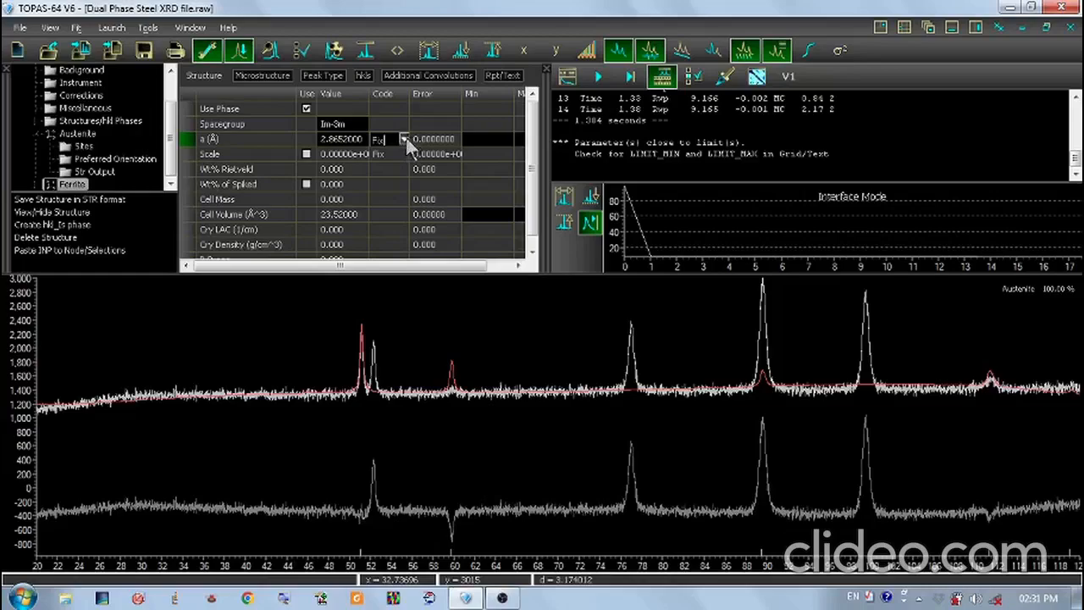
Set the Ferrite lattice parameter a to Refine and enable its Scale with the code on Refine
{"action": "left_click", "coordinate": [404, 141]}
{"action": "left_click", "coordinate": [411, 160]}
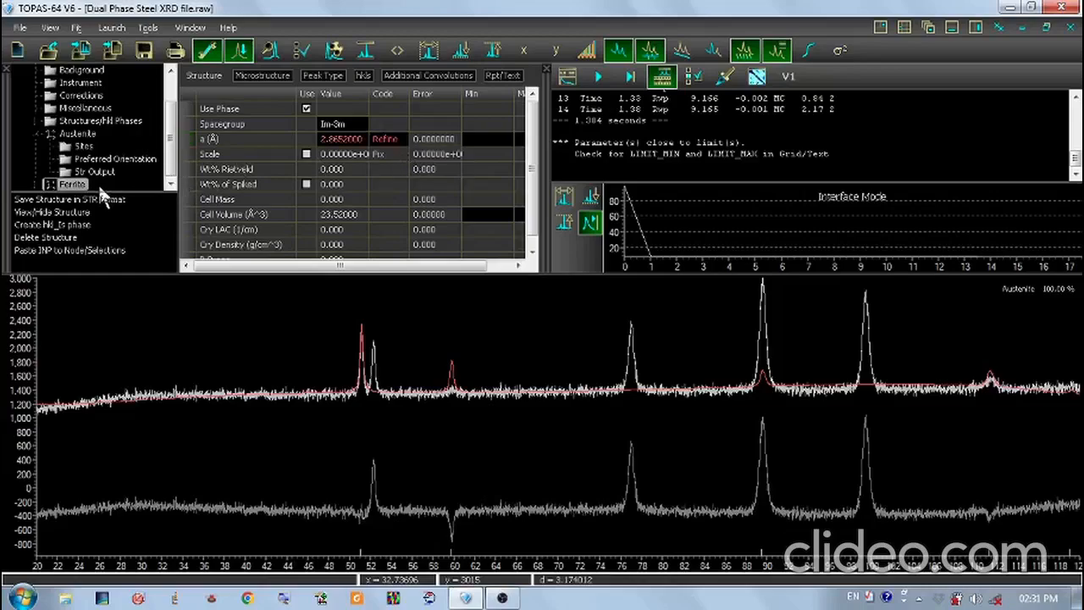
{"action": "left_click", "coordinate": [307, 154]}
{"action": "left_click", "coordinate": [386, 153]}
{"action": "left_click", "coordinate": [405, 154]}
{"action": "left_click", "coordinate": [405, 168]}
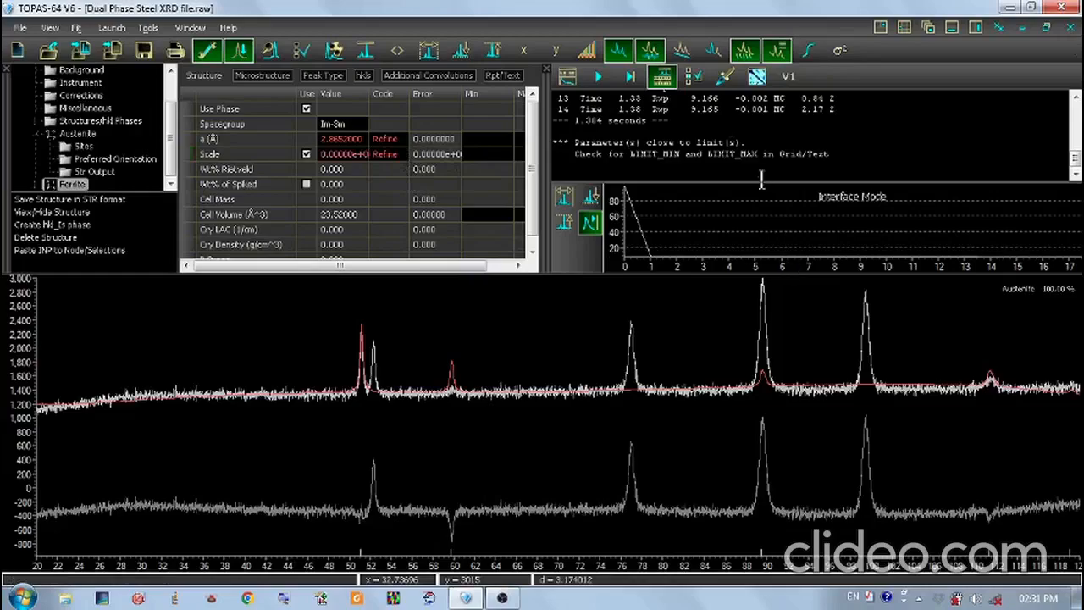
Run the refinement with both the Austenite and Ferrite phases, keep the refined parameter values and review the iteration log
{"action": "left_click", "coordinate": [599, 76]}
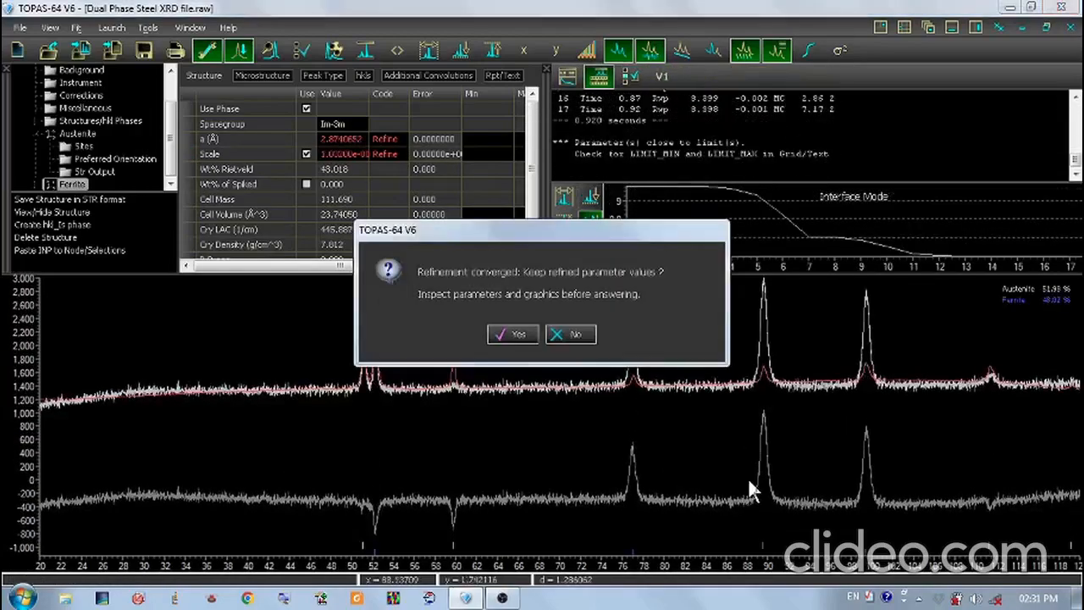
{"action": "left_click", "coordinate": [508, 335]}
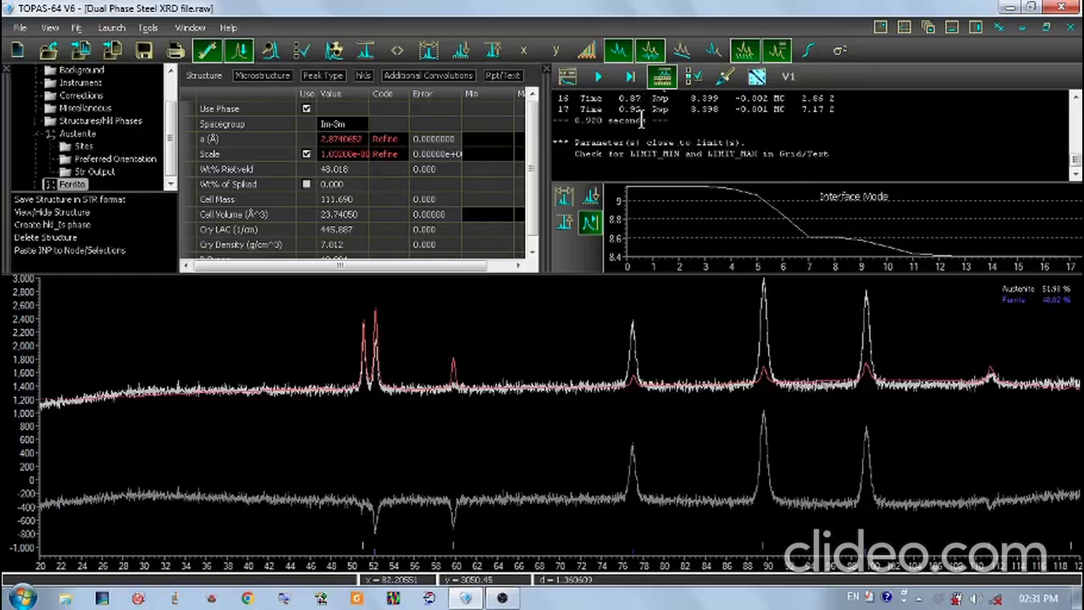
{"action": "left_click", "coordinate": [1077, 98]}
{"action": "left_click", "coordinate": [1077, 98]}
{"action": "left_click", "coordinate": [1077, 98]}
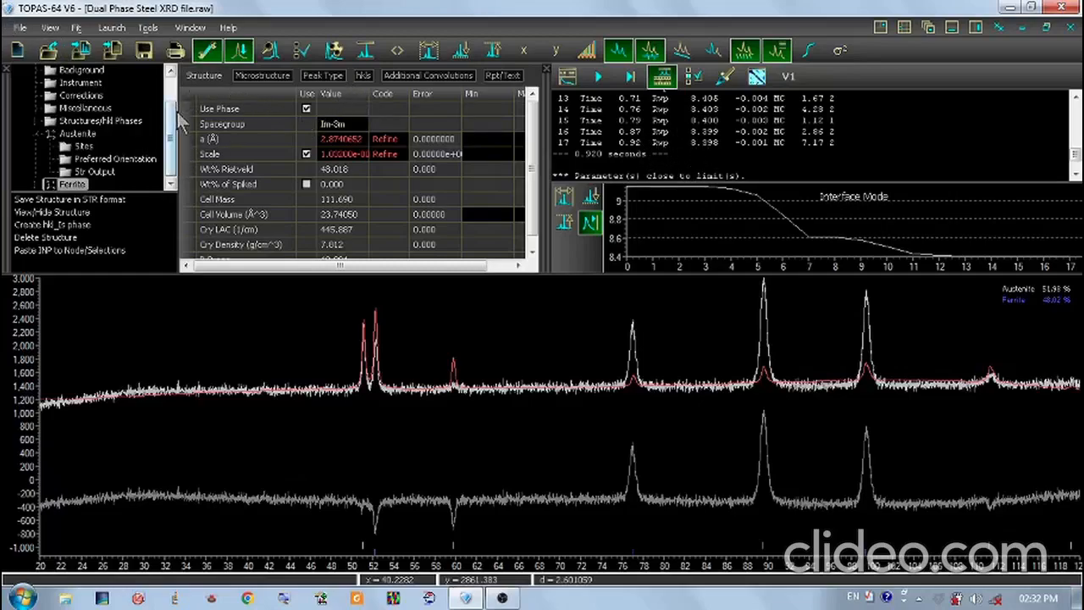
Check the Rwps values, including the GOF and Rwp, of the dual phase steel scan
{"action": "left_click_drag", "start_coordinate": [172, 136], "coordinate": [167, 93]}
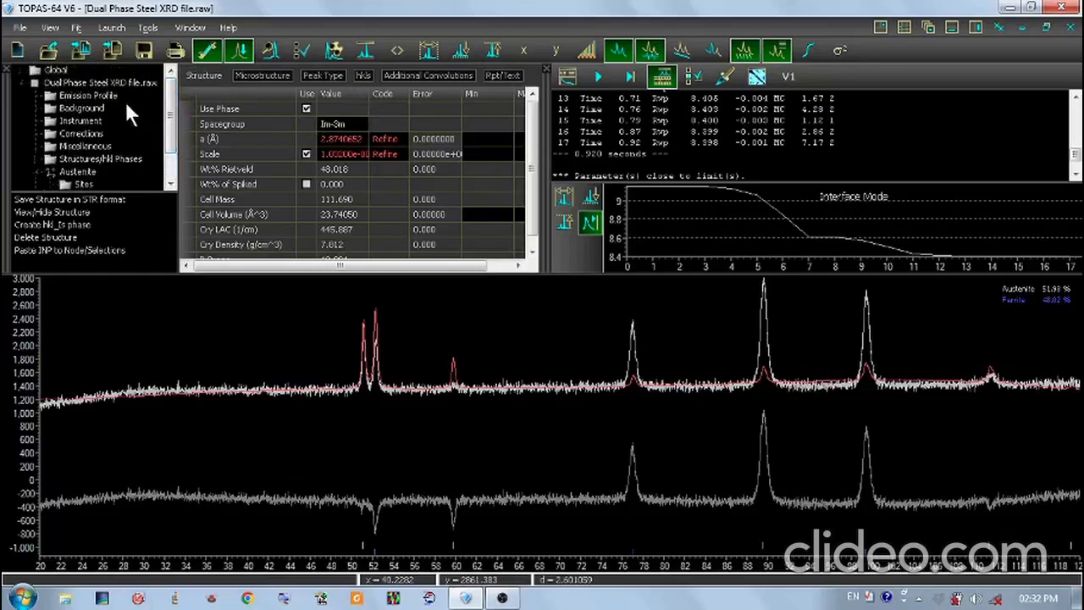
{"action": "left_click", "coordinate": [84, 86]}
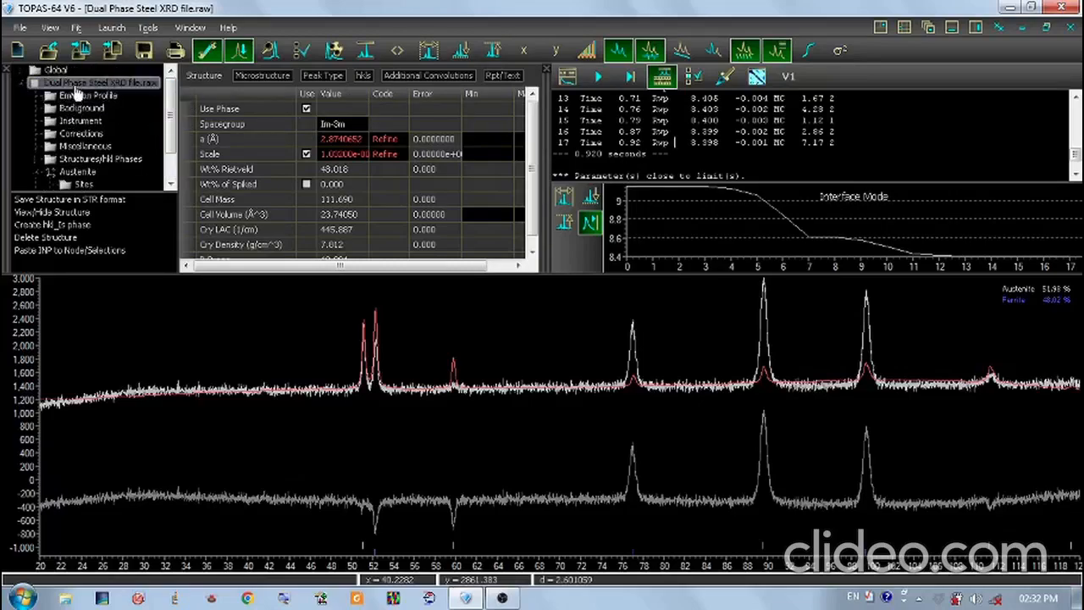
{"action": "left_click", "coordinate": [74, 86]}
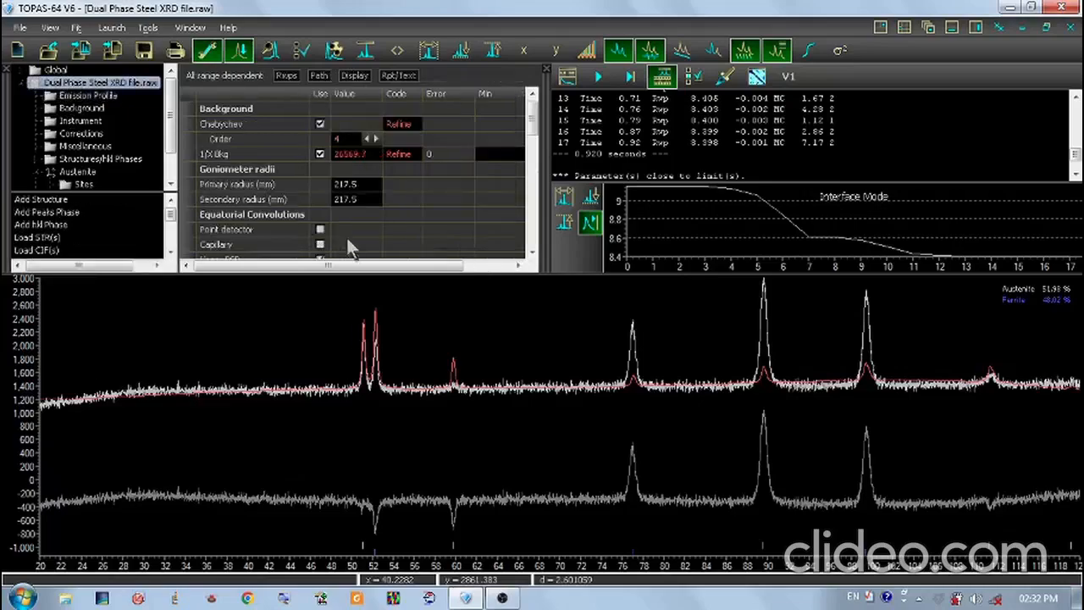
{"action": "left_click", "coordinate": [280, 76]}
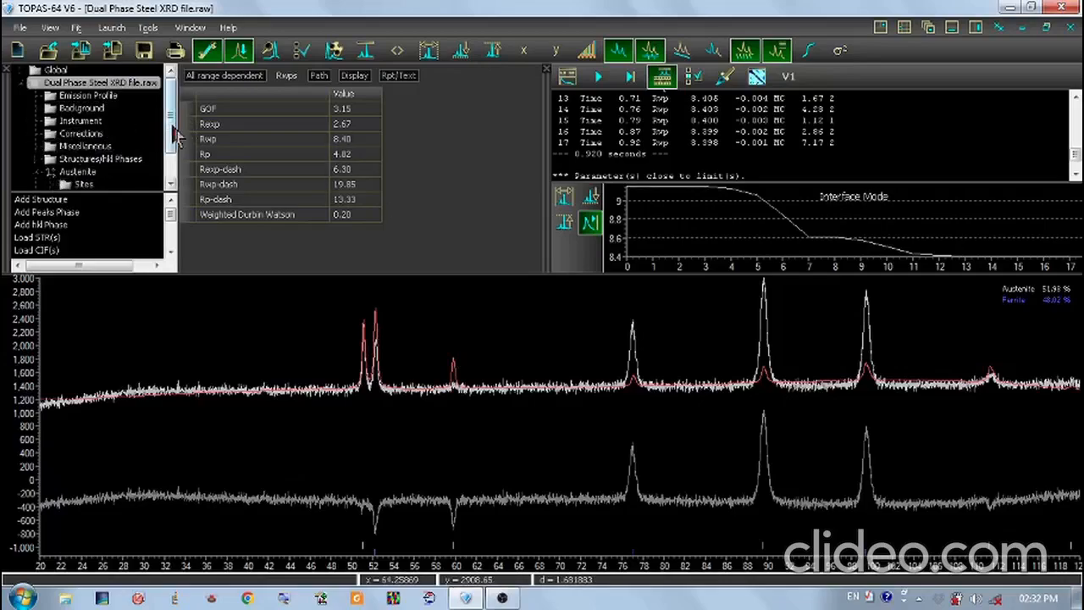
Examine Austenite's Microstructure and Preferred Orientation settings and highlight the Ferrite phase curve in the plot to compare the fits
{"action": "scroll", "coordinate": [175, 131], "scroll_direction": "down", "scroll_amount": 1}
{"action": "left_click", "coordinate": [78, 134]}
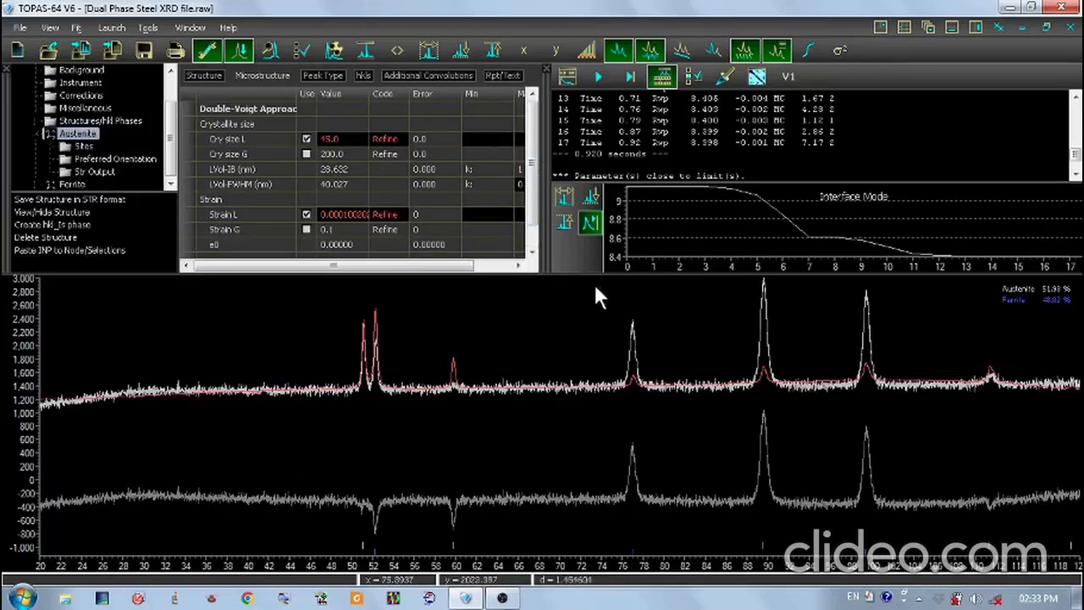
{"action": "left_click", "coordinate": [104, 161]}
{"action": "left_click", "coordinate": [79, 136]}
{"action": "left_click", "coordinate": [100, 161]}
{"action": "left_click", "coordinate": [93, 134]}
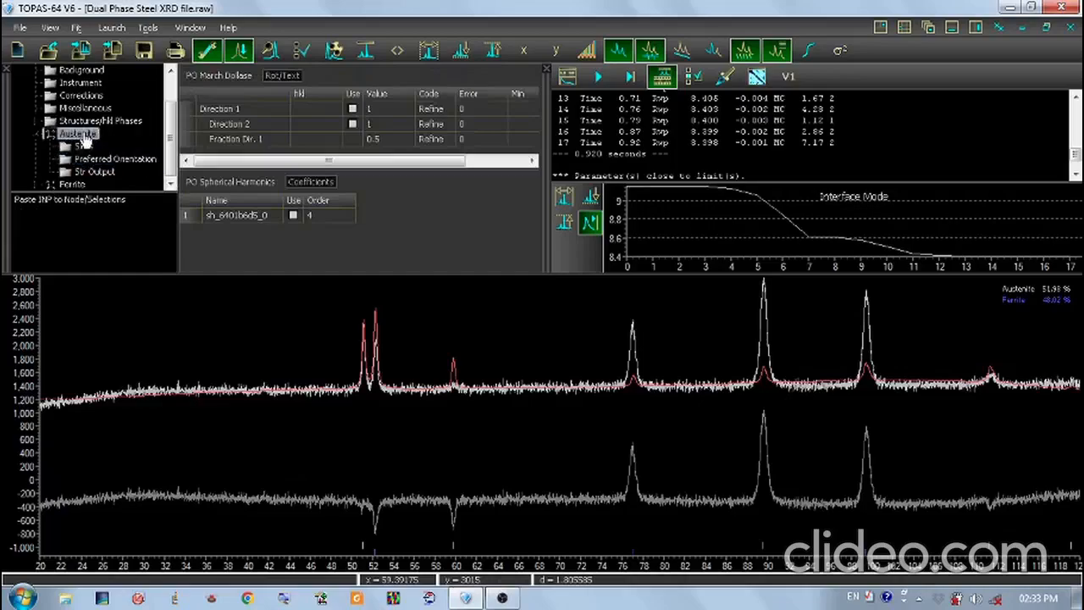
{"action": "left_click", "coordinate": [105, 161]}
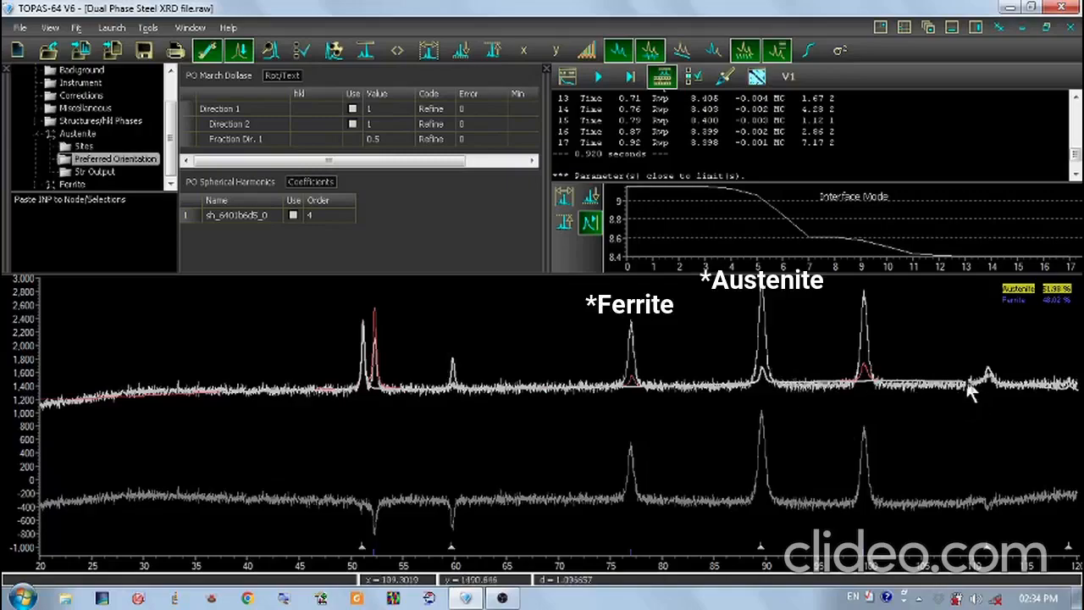
{"action": "left_click", "coordinate": [1007, 299]}
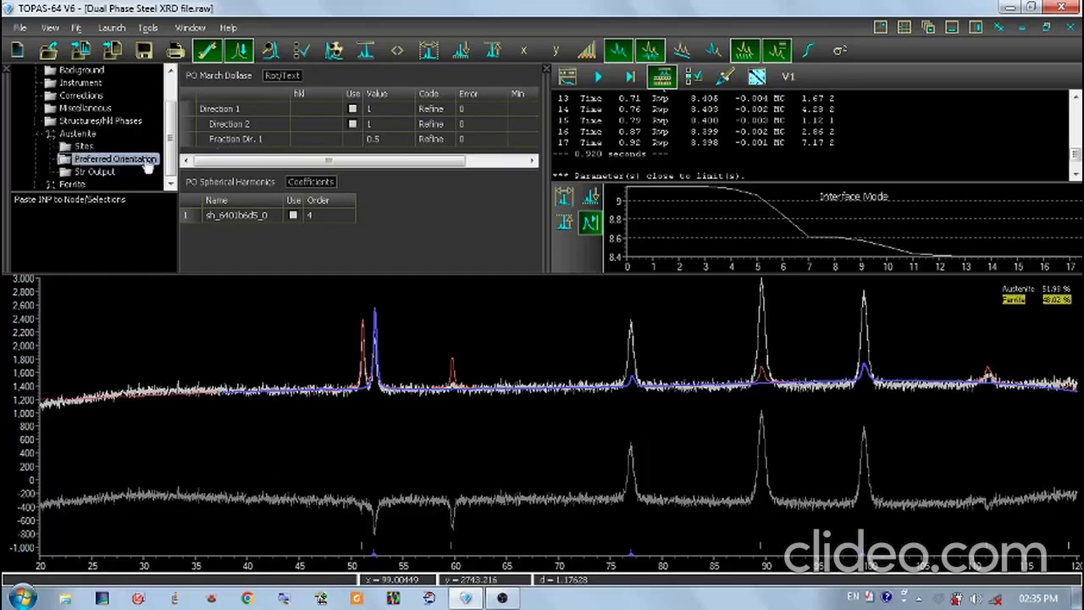
Review Austenite's Structure and Microstructure parameters
{"action": "left_click", "coordinate": [78, 135]}
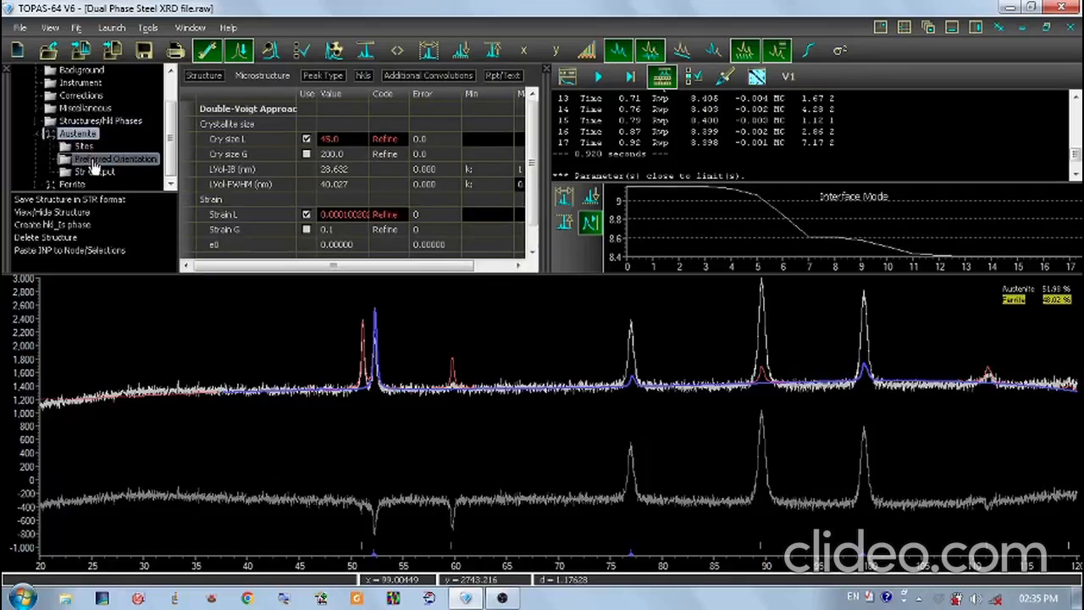
{"action": "left_click", "coordinate": [201, 77]}
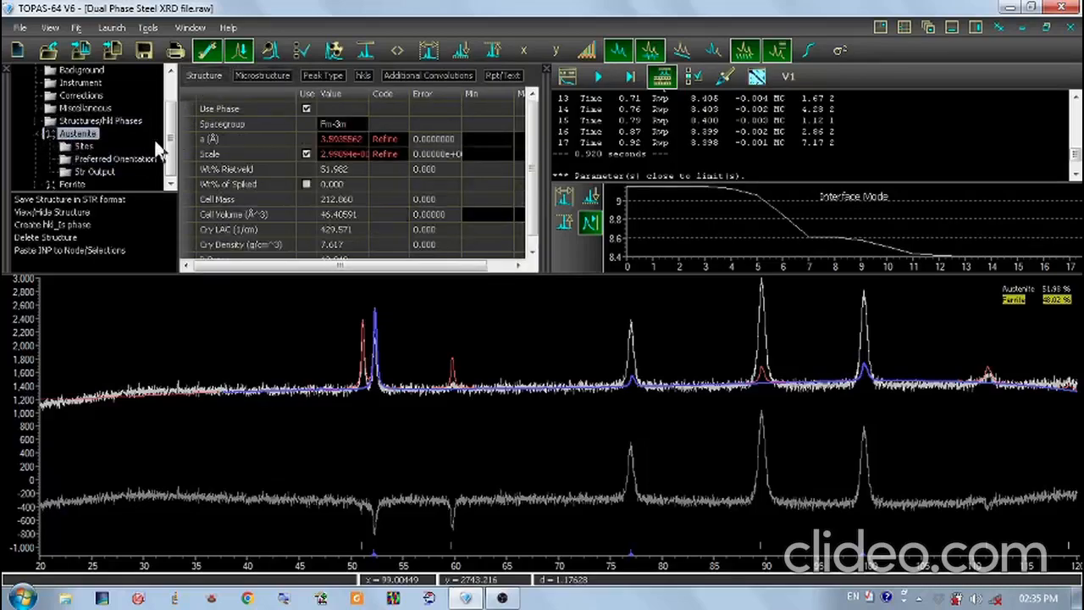
{"action": "left_click", "coordinate": [261, 76]}
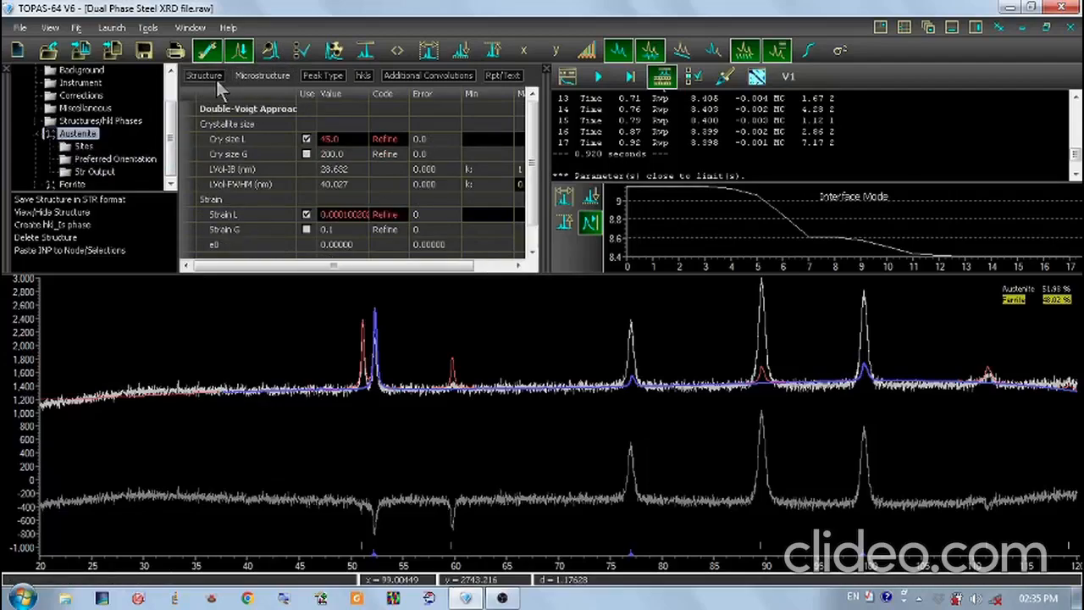
{"action": "left_click", "coordinate": [203, 76]}
Enable Direction 1 and Direction 2 of the PO March Dollase correction for Austenite's preferred orientation
{"action": "left_click", "coordinate": [96, 161]}
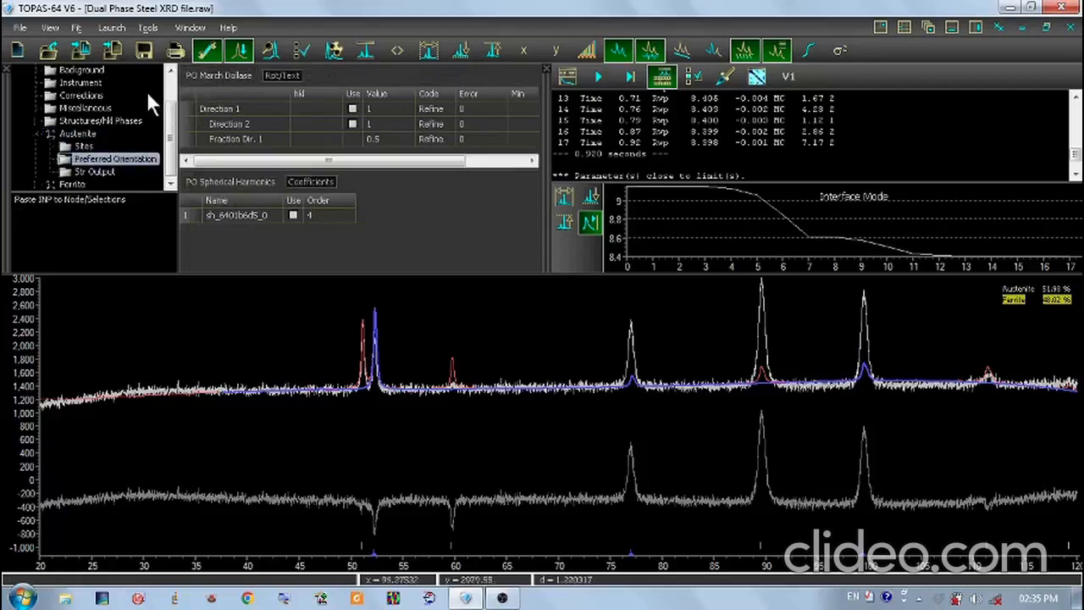
{"action": "left_click", "coordinate": [352, 109]}
{"action": "left_click", "coordinate": [352, 123]}
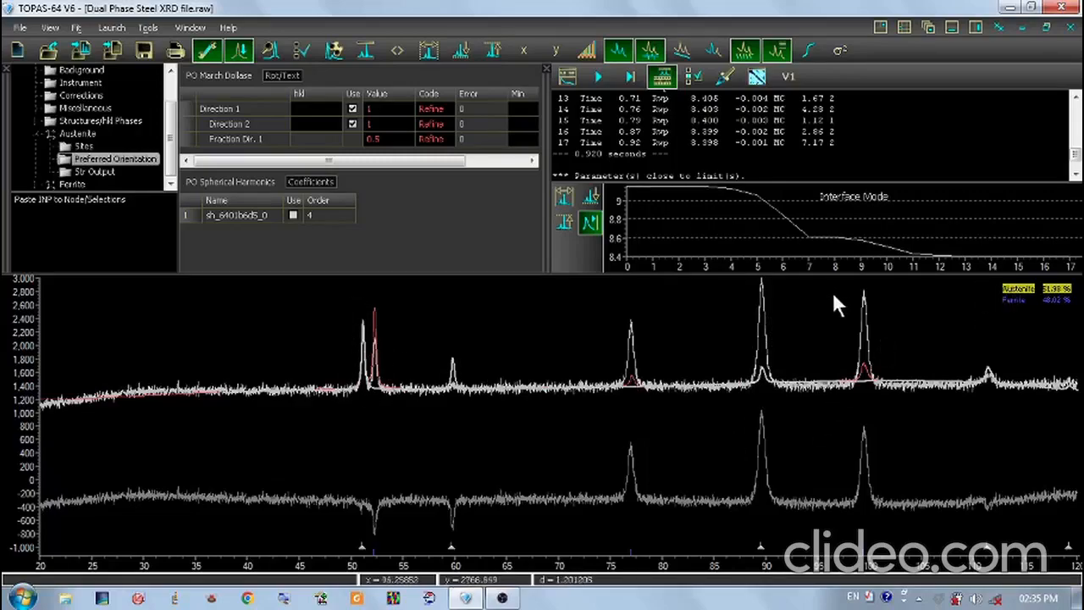
Compare the Austenite and Ferrite curves and read the hkl indices of Austenite's reflections for the preferred orientation directions
{"action": "left_click", "coordinate": [316, 111]}
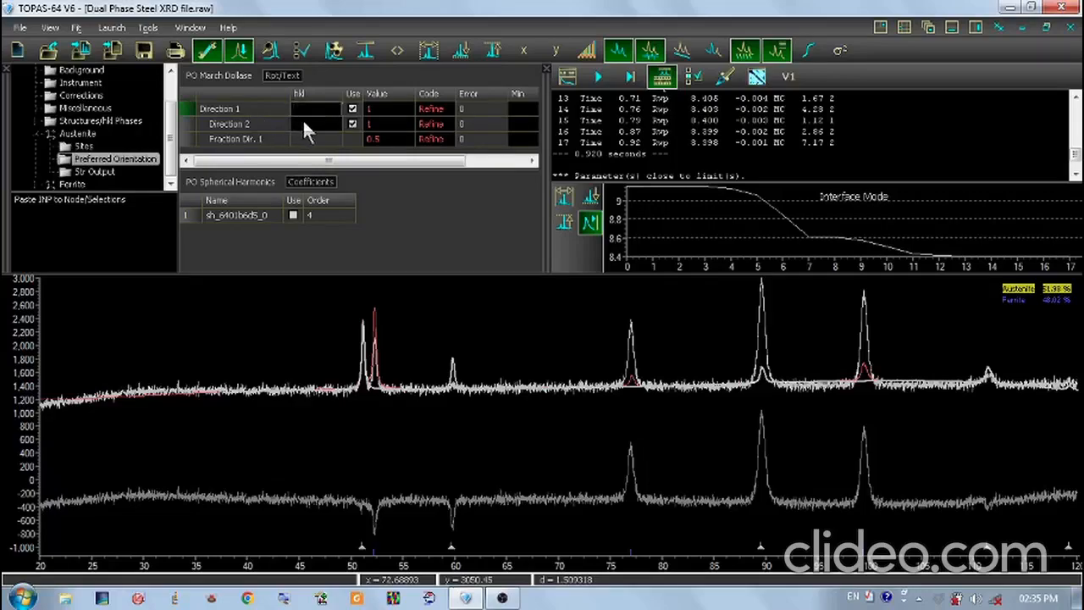
{"action": "left_click", "coordinate": [315, 123]}
{"action": "left_click", "coordinate": [297, 107]}
{"action": "left_click", "coordinate": [299, 123]}
{"action": "left_click", "coordinate": [304, 112]}
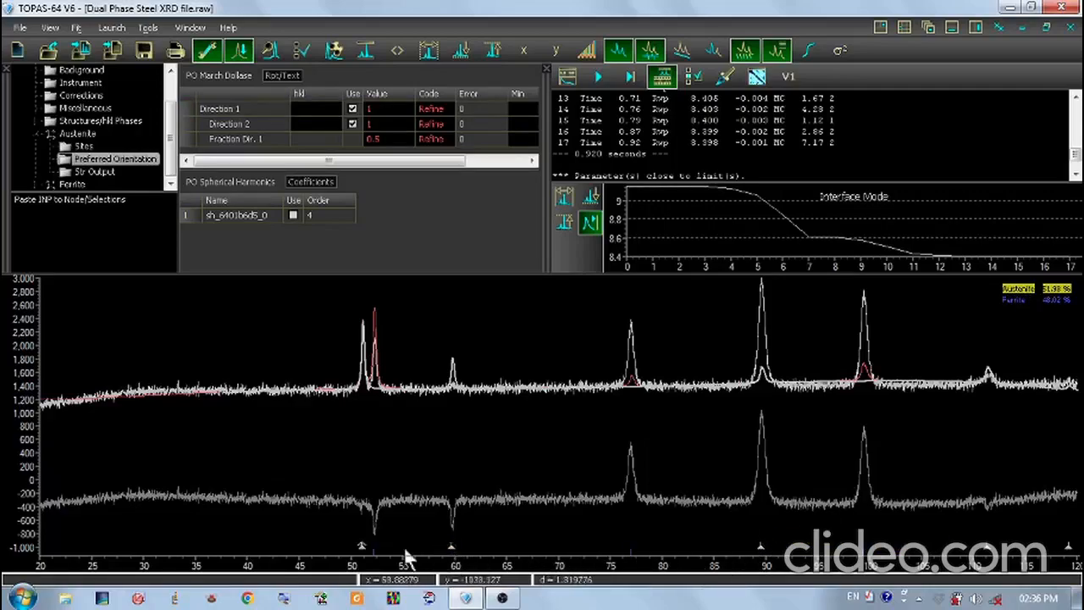
{"action": "left_click", "coordinate": [1015, 300]}
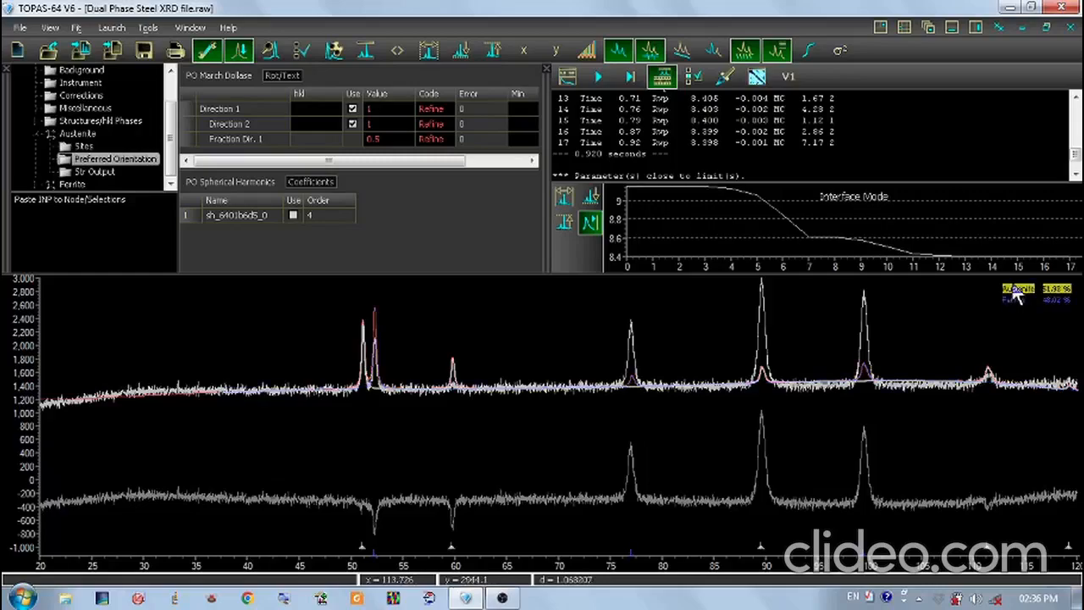
{"action": "left_click", "coordinate": [1018, 288]}
{"action": "mouse_move", "coordinate": [762, 542]}
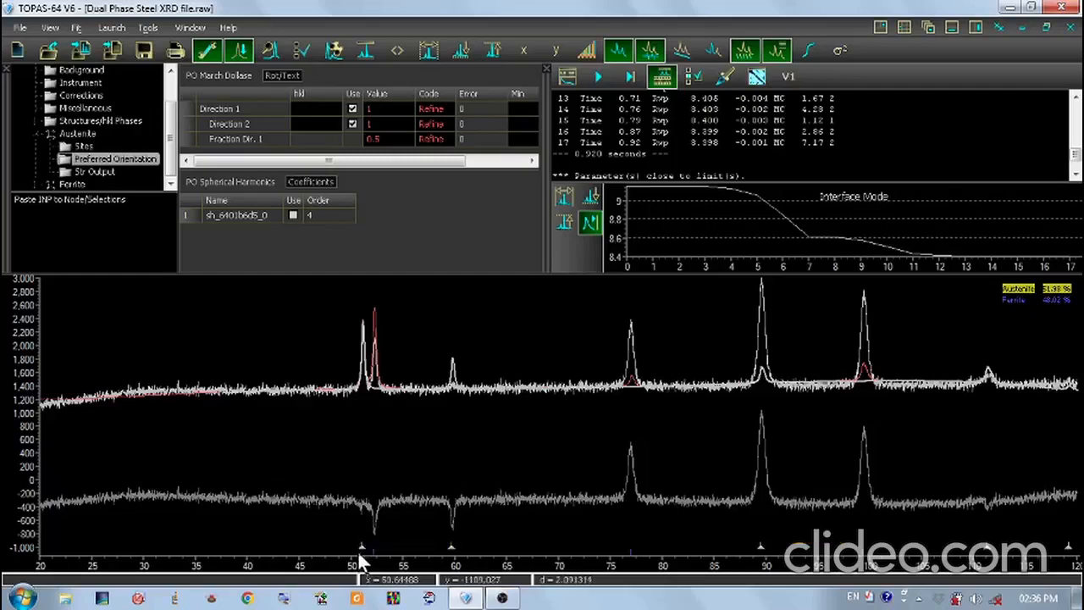
{"action": "mouse_move", "coordinate": [362, 549]}
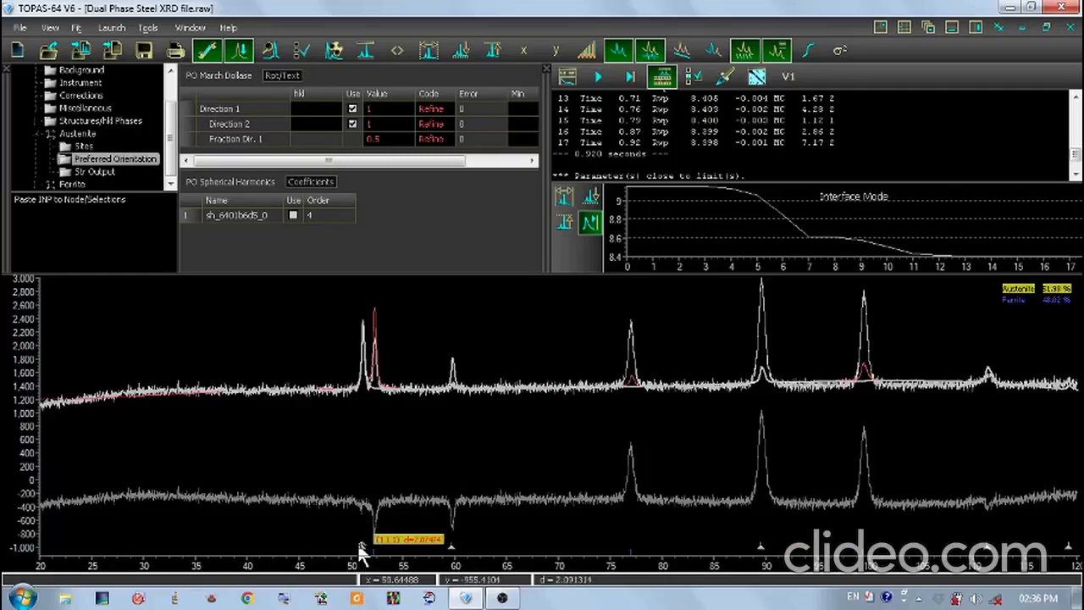
Set the hkl of Austenite's March Dollase Direction 1 to 2 2 0 and Direction 2 to 1 1 1
{"action": "left_click", "coordinate": [308, 107]}
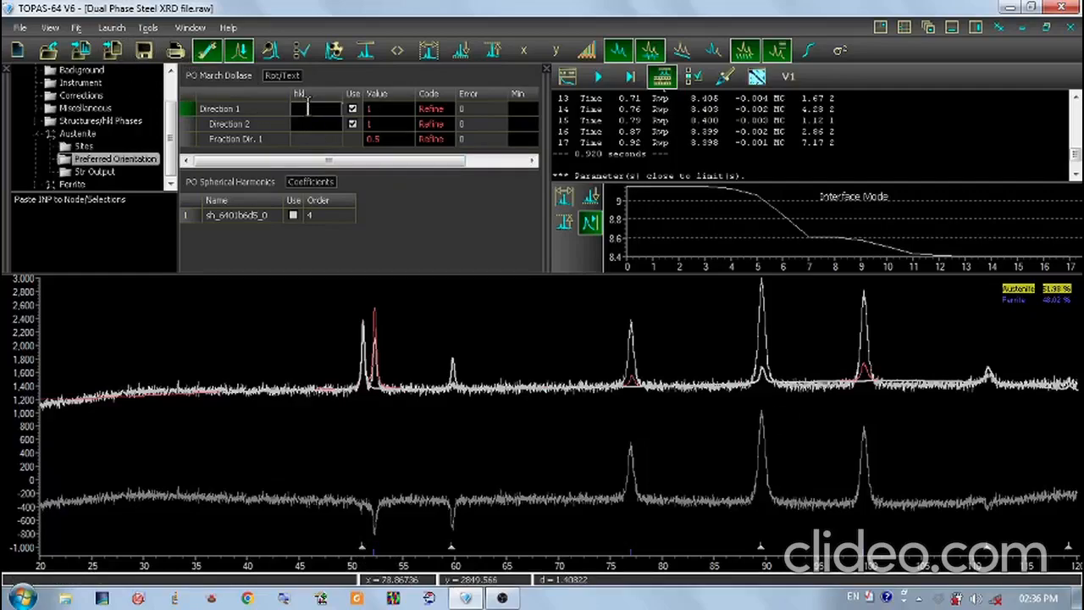
{"action": "type", "text": "2 2 0"}
{"action": "left_click", "coordinate": [308, 119]}
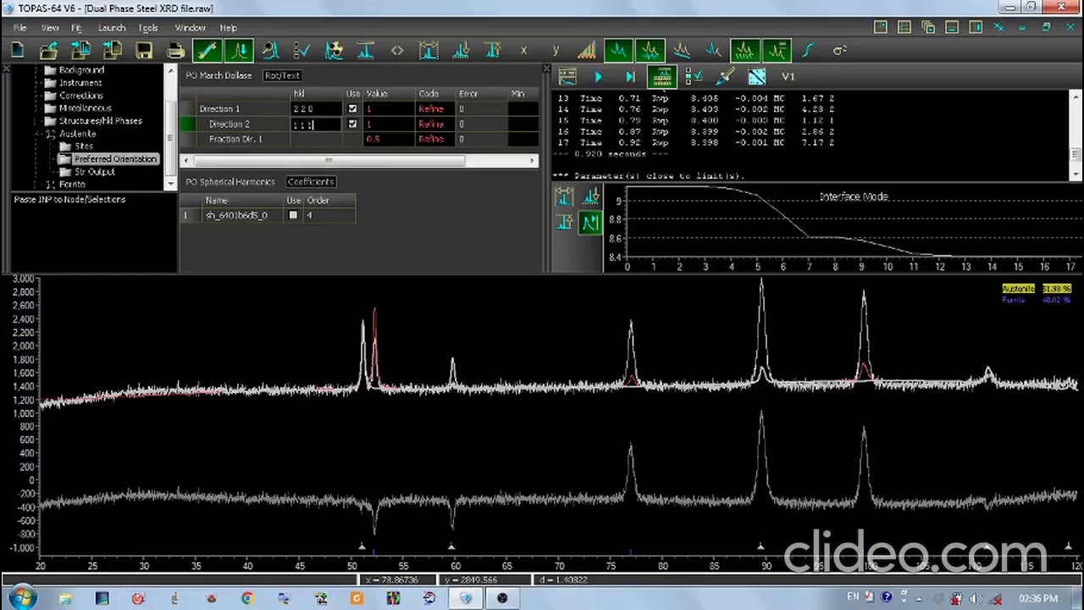
{"action": "left_click", "coordinate": [379, 108]}
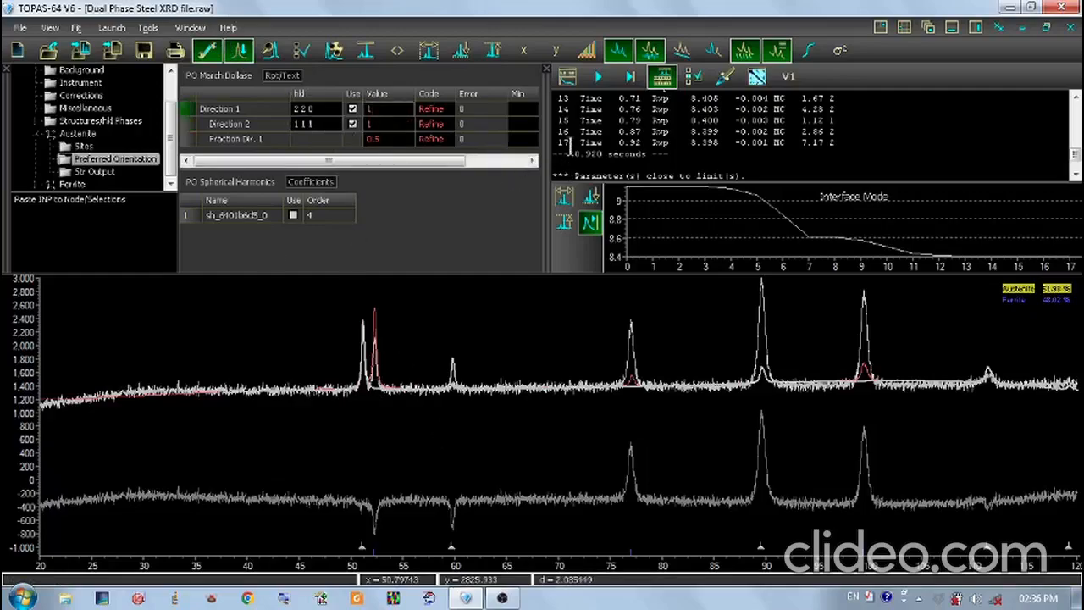
Run the refinement with Austenite's preferred orientation directions and keep the refined parameter values
{"action": "left_click", "coordinate": [597, 76]}
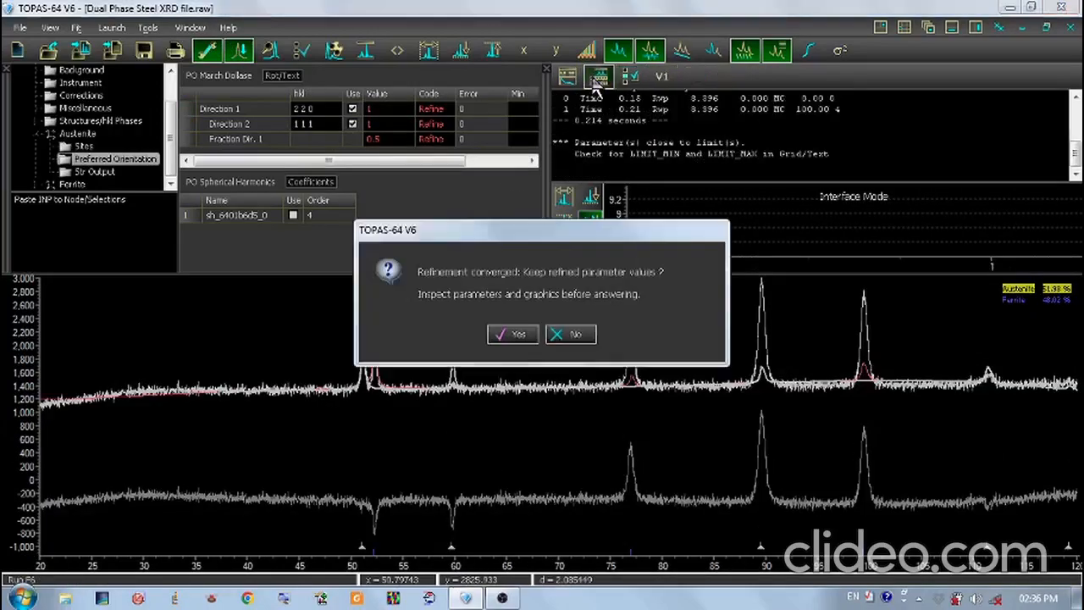
{"action": "left_click", "coordinate": [498, 335]}
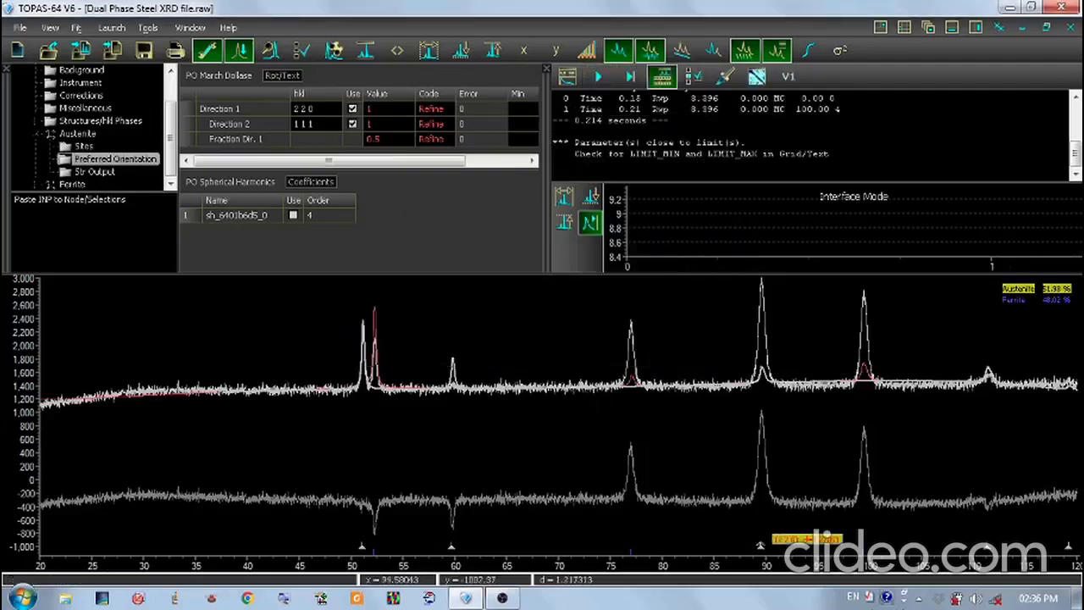
Highlight the Ferrite curve and open Ferrite's preferred orientation settings
{"action": "left_click", "coordinate": [1017, 298]}
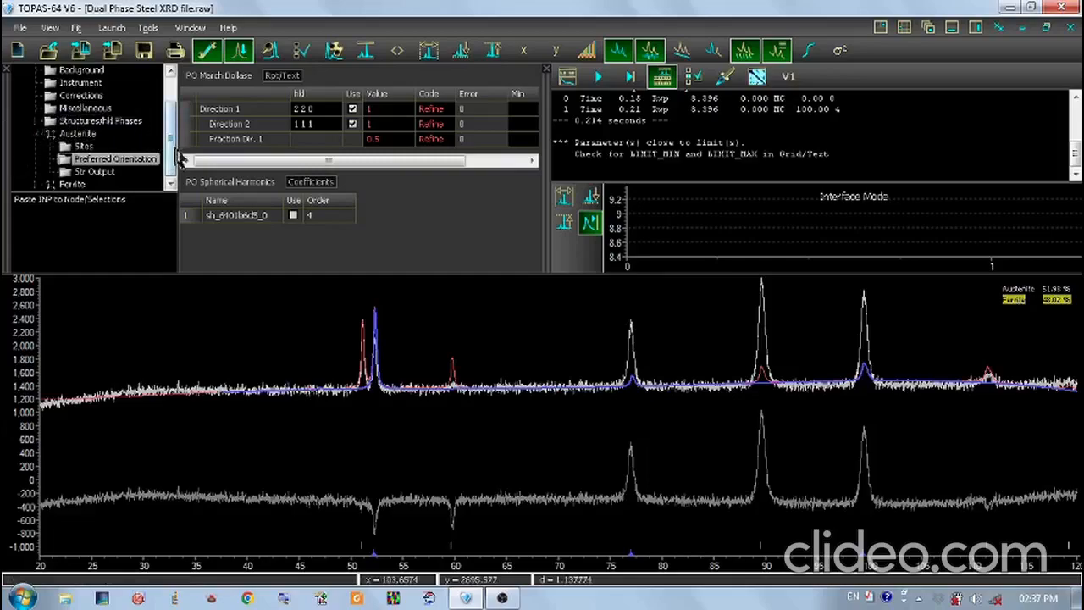
{"action": "left_click", "coordinate": [37, 133]}
{"action": "left_click", "coordinate": [66, 184]}
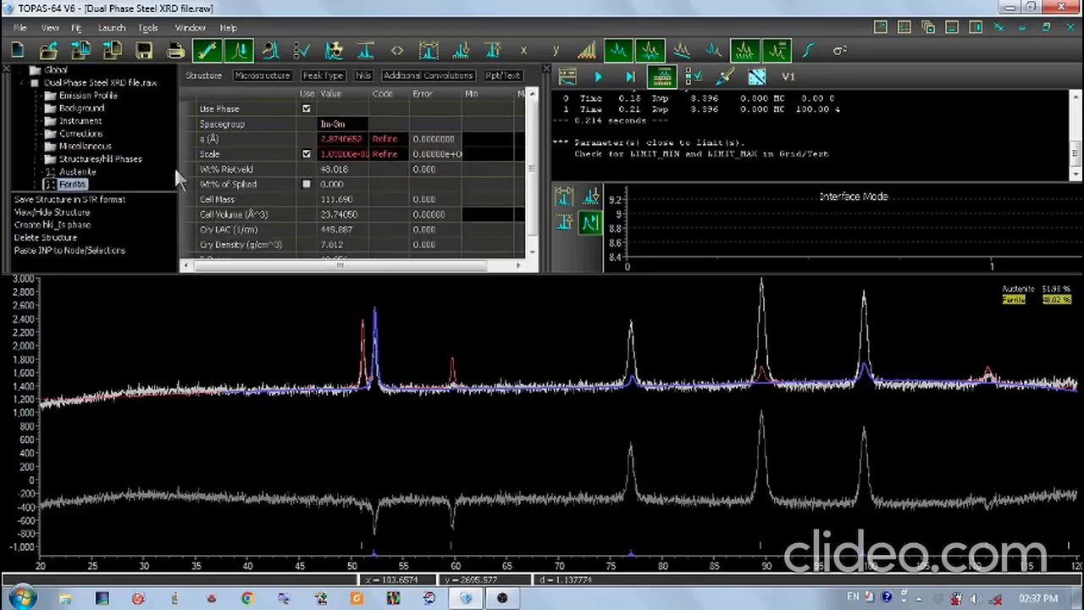
{"action": "left_click", "coordinate": [37, 184]}
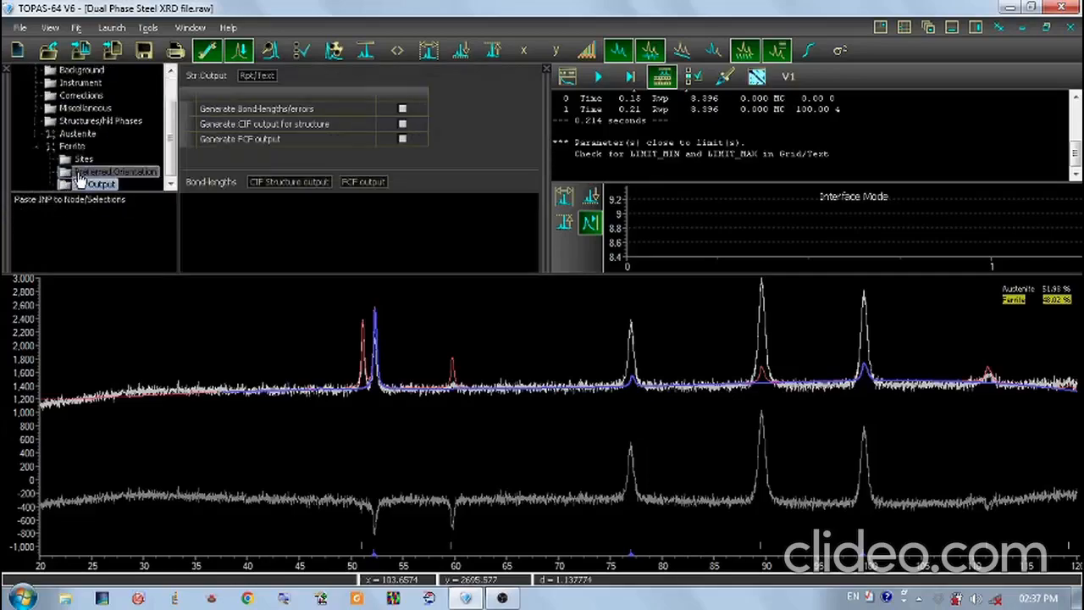
{"action": "left_click", "coordinate": [78, 172]}
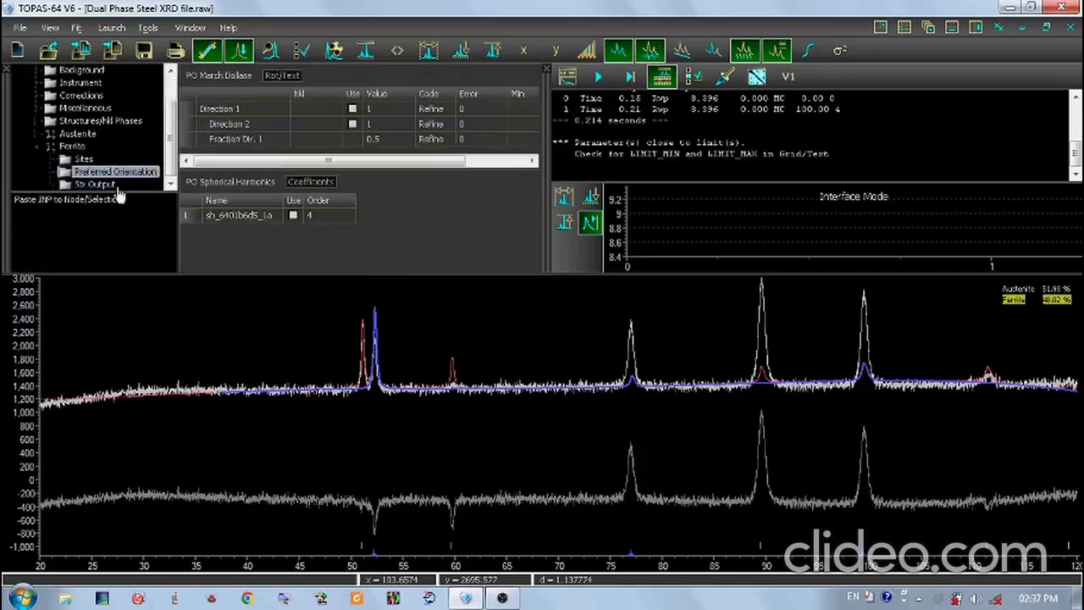
Compare the Ferrite and Austenite curves and read the hkl indices of Ferrite's reflections for the preferred orientation directions
{"action": "left_click", "coordinate": [1013, 301]}
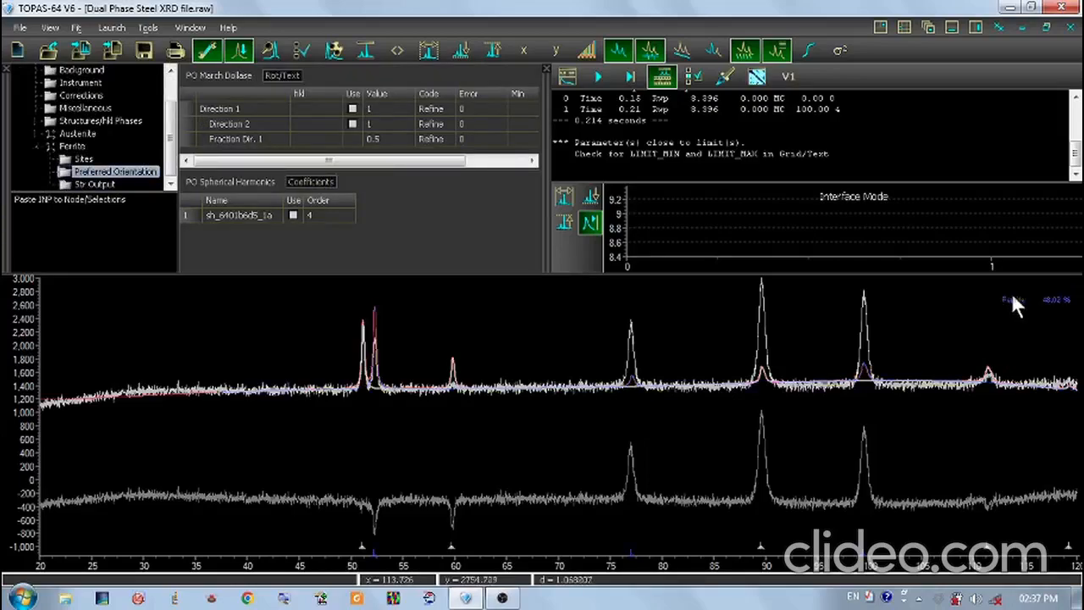
{"action": "left_click", "coordinate": [1012, 298]}
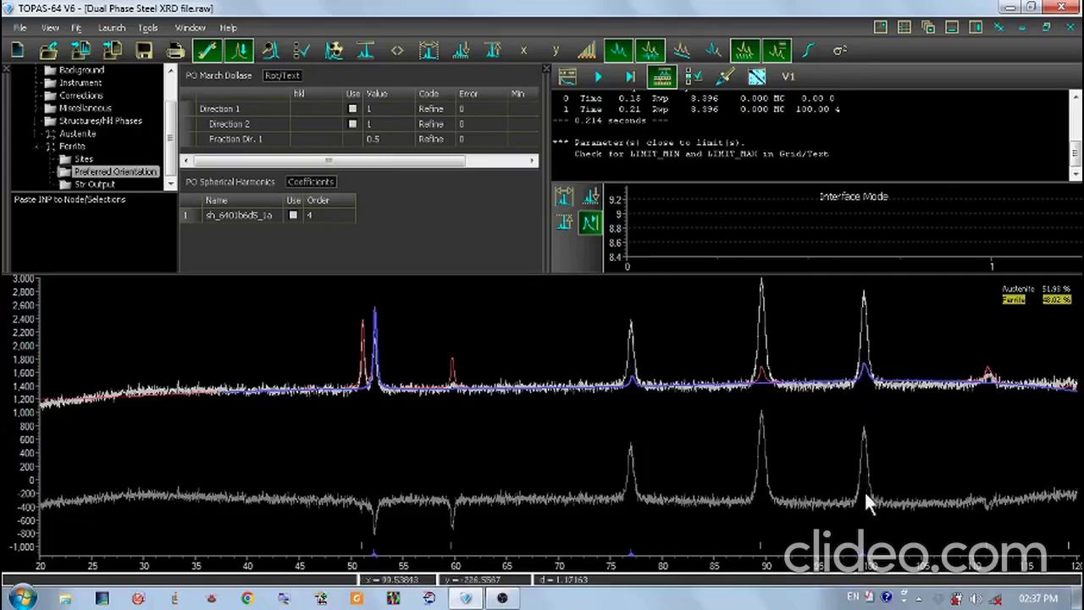
{"action": "mouse_move", "coordinate": [862, 546]}
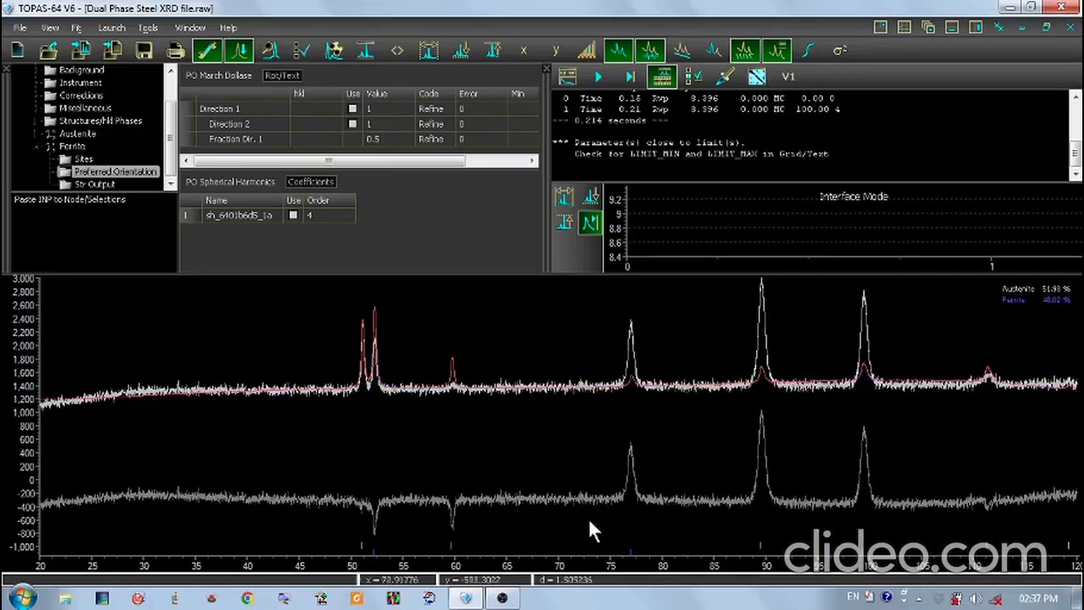
{"action": "mouse_move", "coordinate": [1007, 303]}
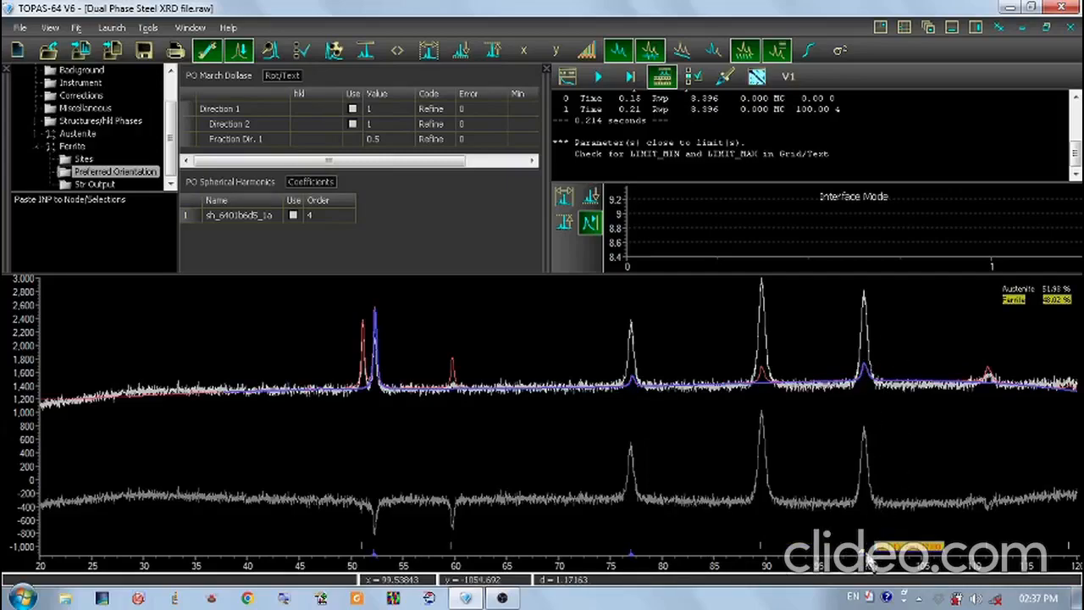
{"action": "mouse_move", "coordinate": [629, 561]}
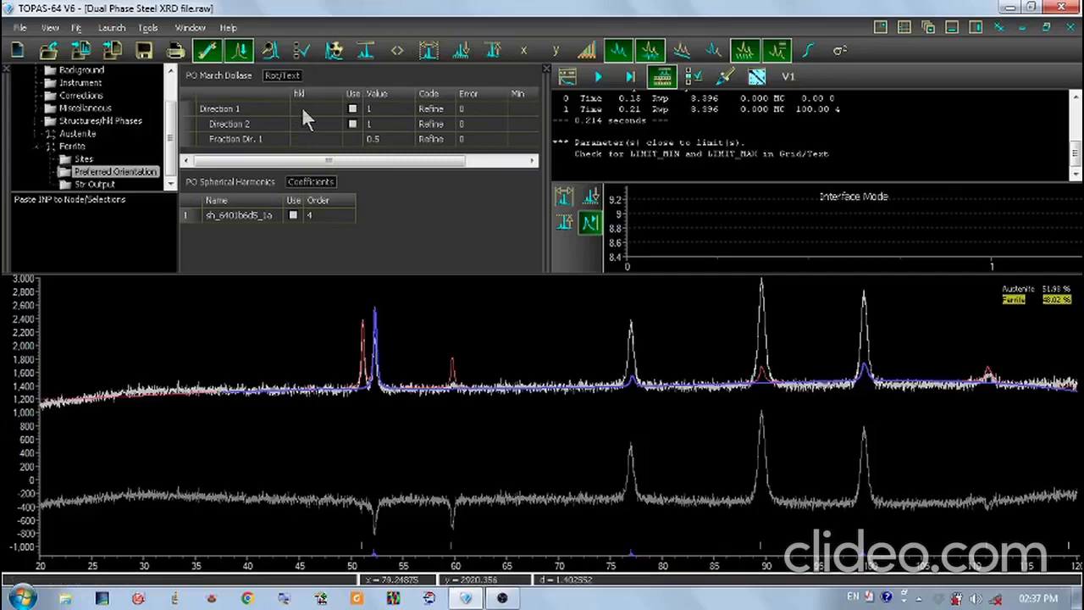
Enable both of Ferrite's PO March Dollase directions, with hkl 2 1 1 for Direction 1 and 2 0 0 for Direction 2
{"action": "left_click", "coordinate": [353, 109]}
{"action": "left_click", "coordinate": [352, 124]}
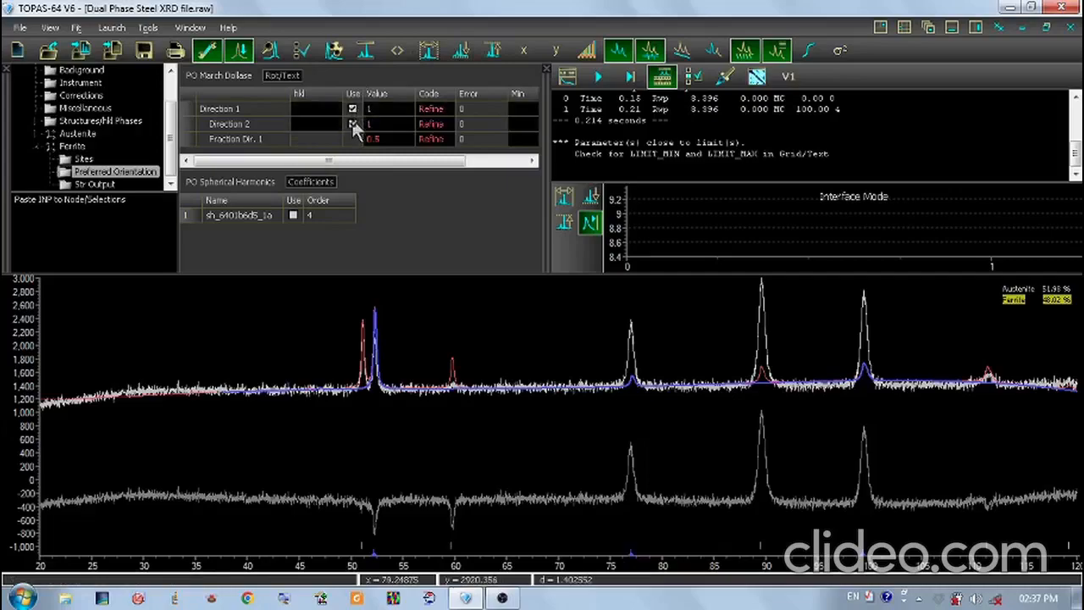
{"action": "left_click", "coordinate": [309, 111]}
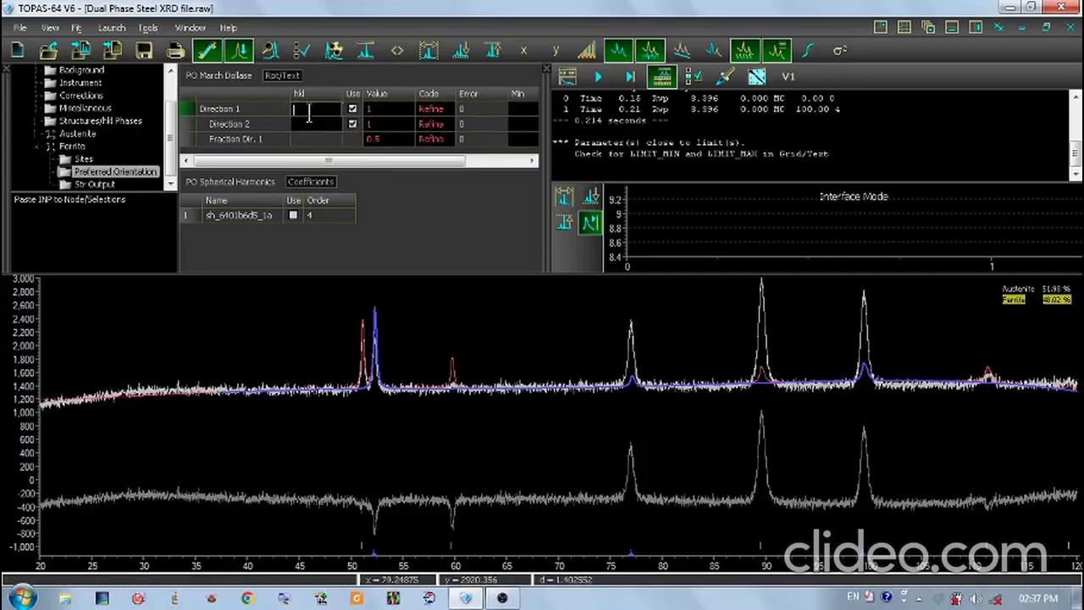
{"action": "type", "text": "2 1 1"}
{"action": "left_click", "coordinate": [312, 124]}
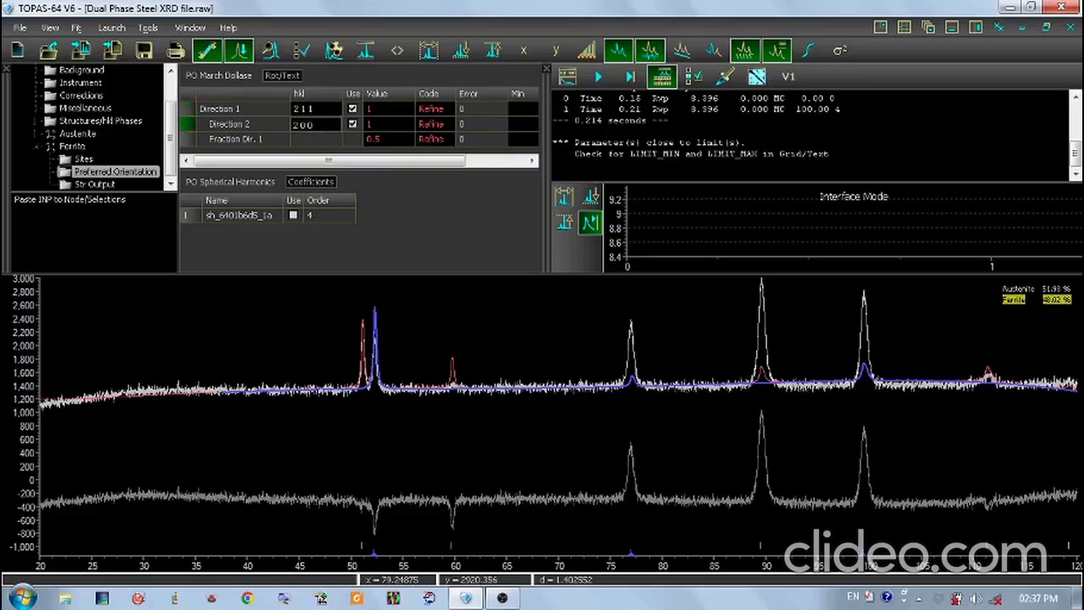
Run the refinement with Ferrite's preferred orientation, keep the refined parameter values and compare the fitted curves of both phases
{"action": "left_click", "coordinate": [599, 78]}
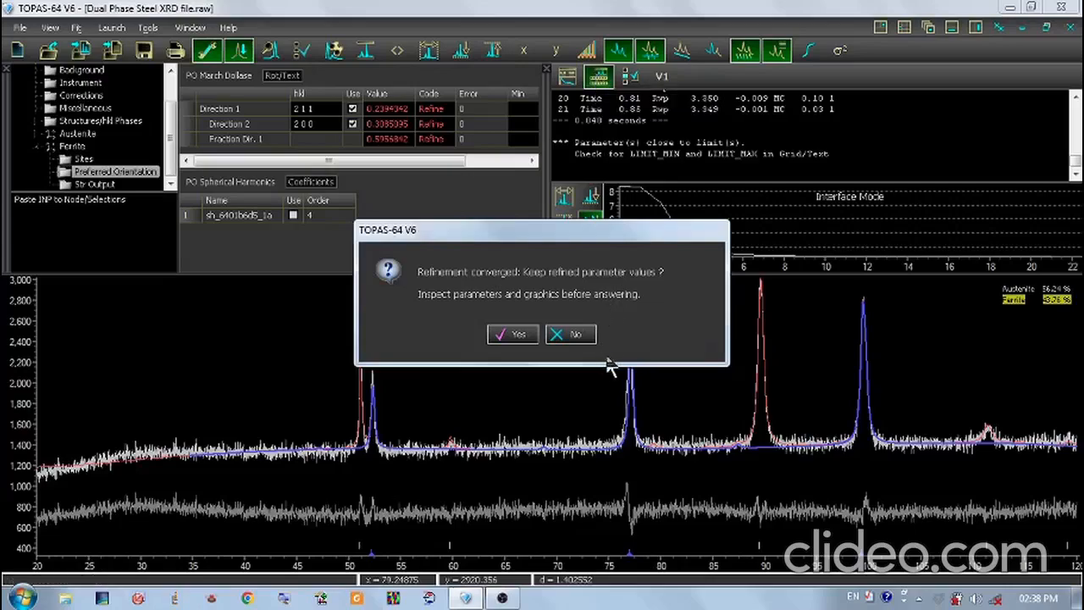
{"action": "left_click", "coordinate": [514, 335]}
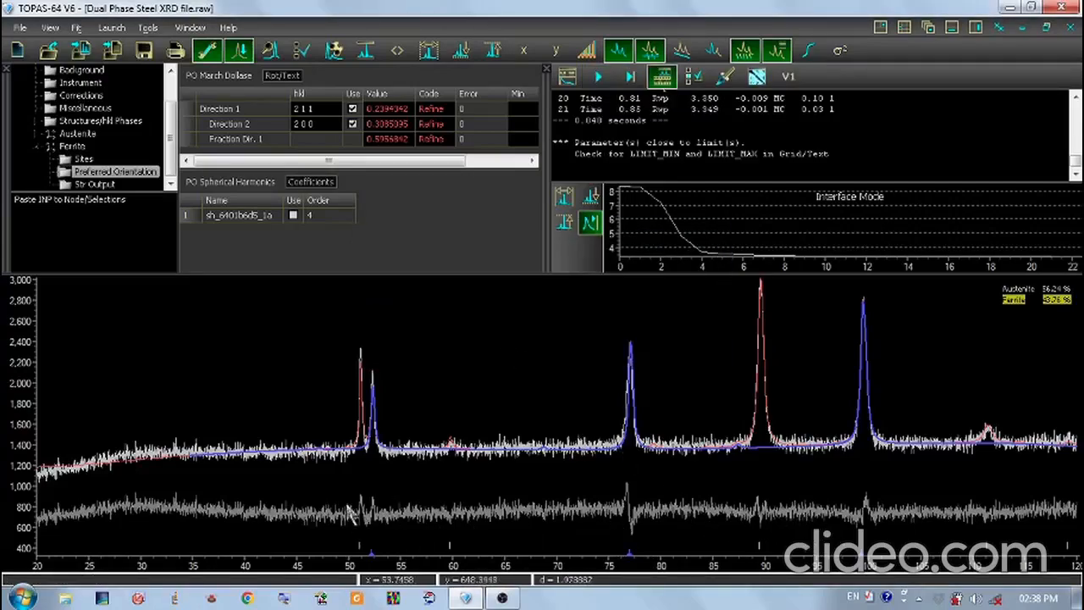
{"action": "left_click", "coordinate": [1021, 289]}
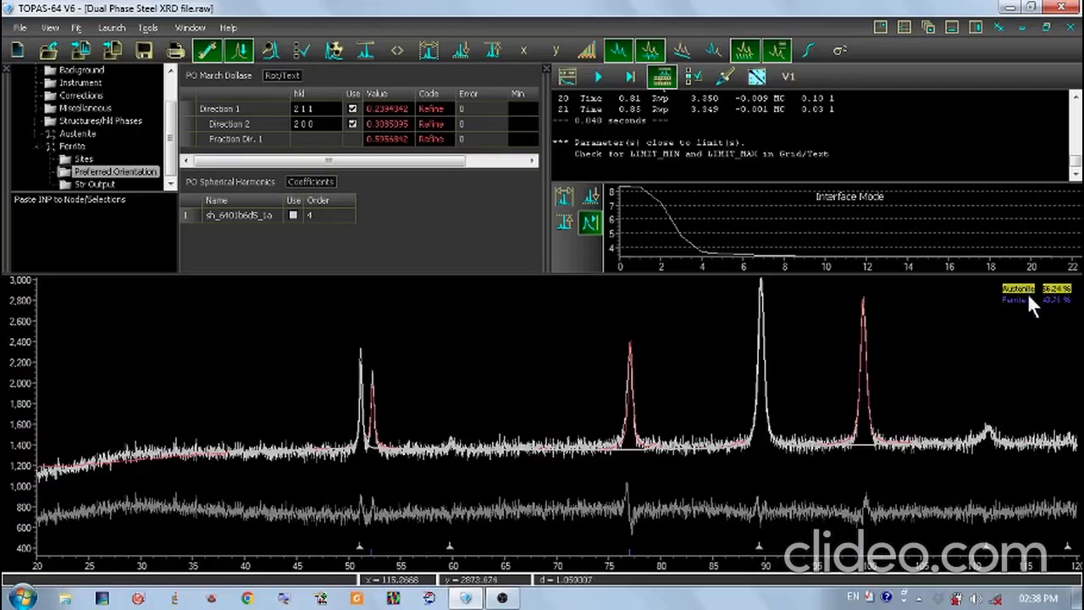
{"action": "left_click", "coordinate": [1029, 300]}
{"action": "left_click", "coordinate": [1026, 289]}
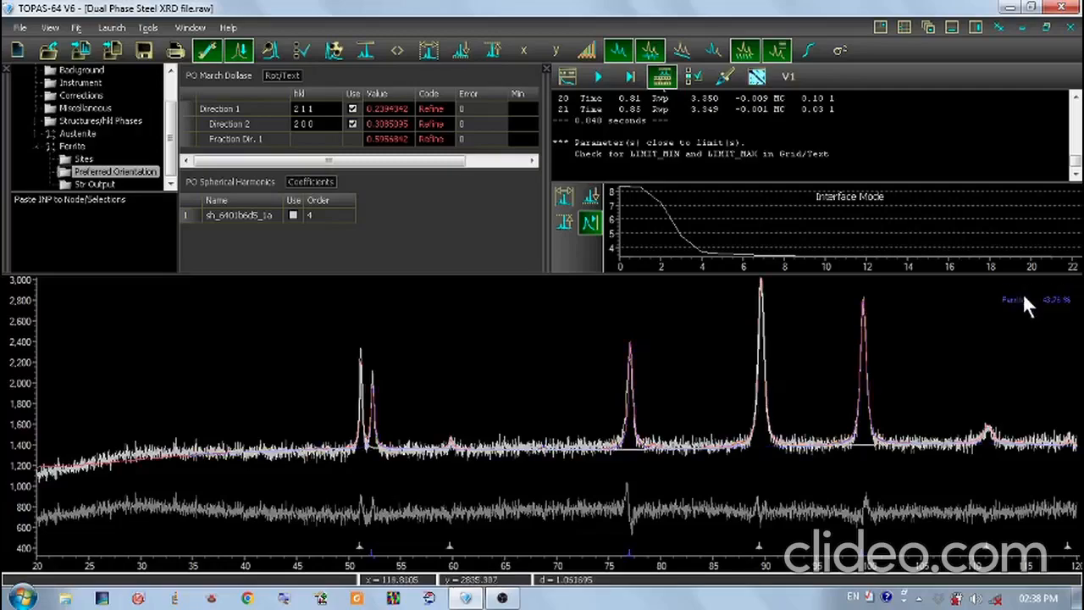
{"action": "left_click", "coordinate": [1023, 296]}
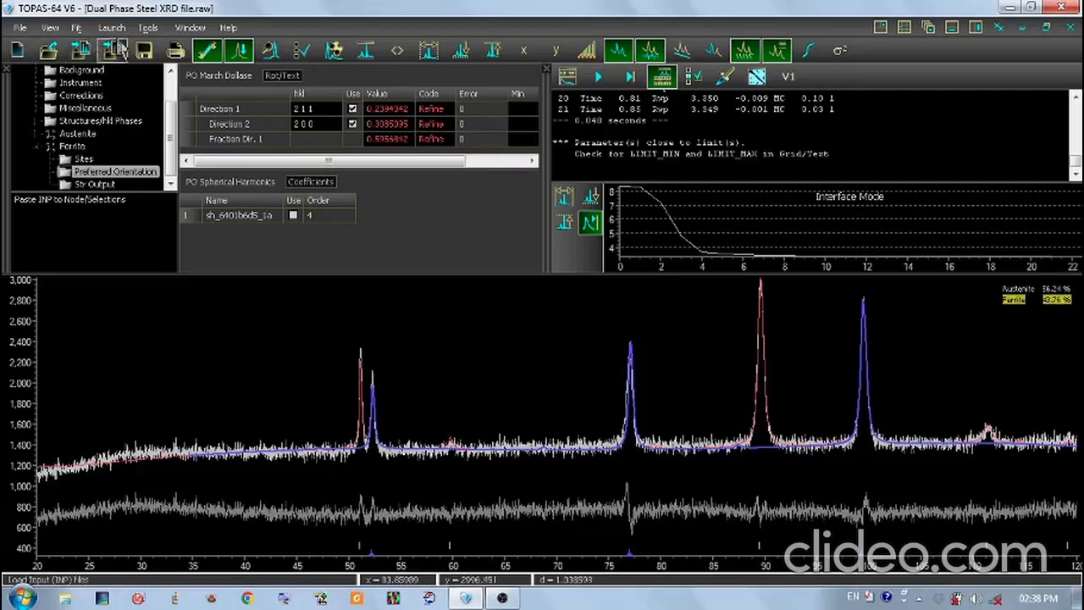
Examine the scan's GOF and R-factors and the weight percentages of Austenite and Ferrite
{"action": "left_click_drag", "start_coordinate": [171, 132], "coordinate": [171, 95]}
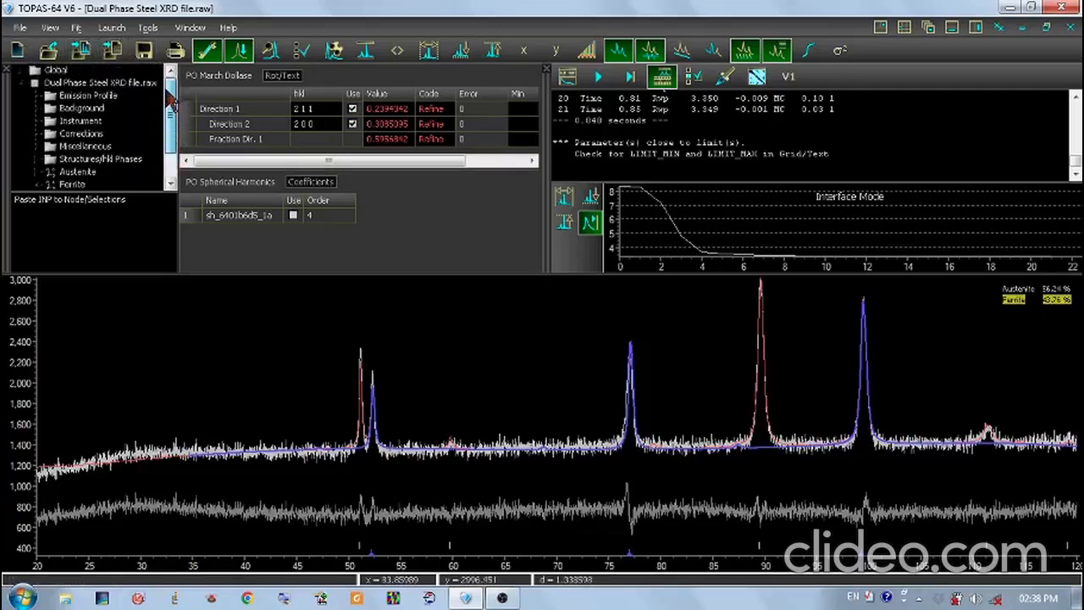
{"action": "left_click", "coordinate": [85, 82]}
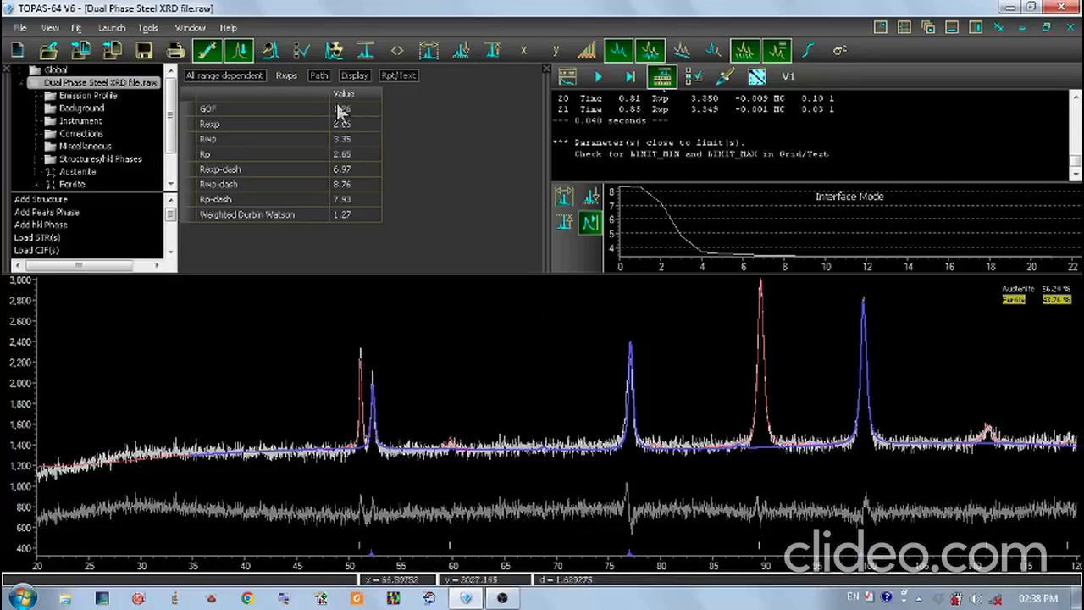
{"action": "left_click", "coordinate": [191, 109]}
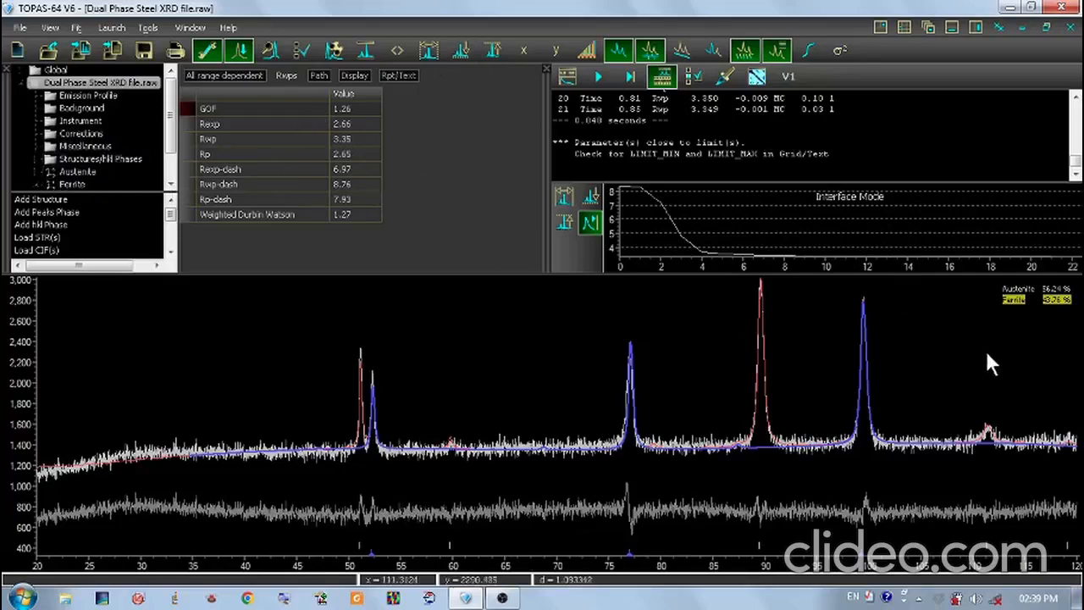
{"action": "left_click", "coordinate": [1010, 332]}
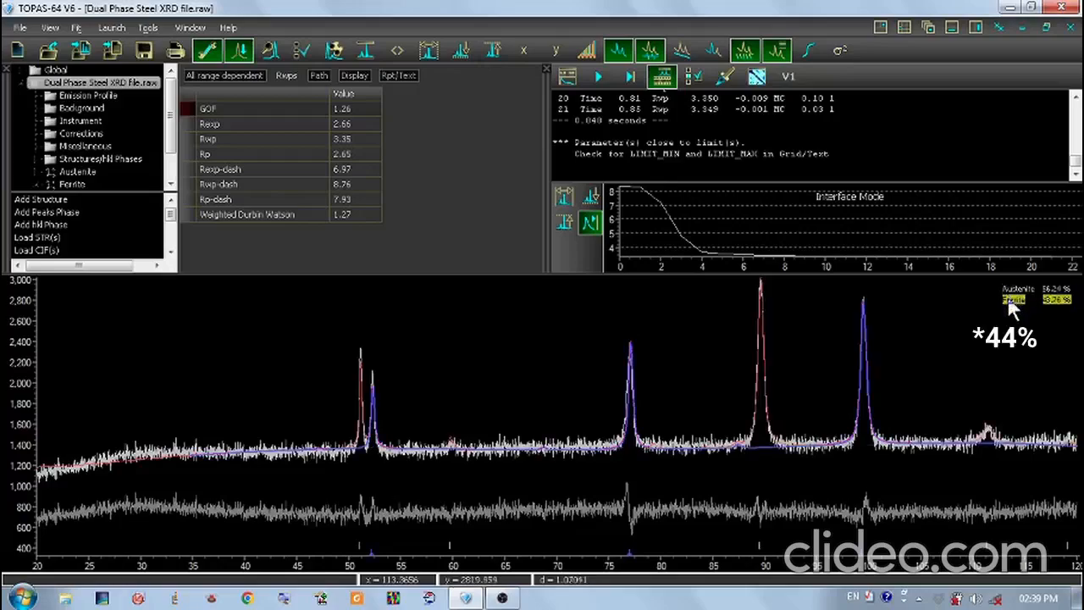
Open the chart options of the refined pattern and copy the chart to the clipboard as a bitmap
{"action": "scroll", "coordinate": [531, 304], "scroll_direction": "down", "scroll_amount": 1}
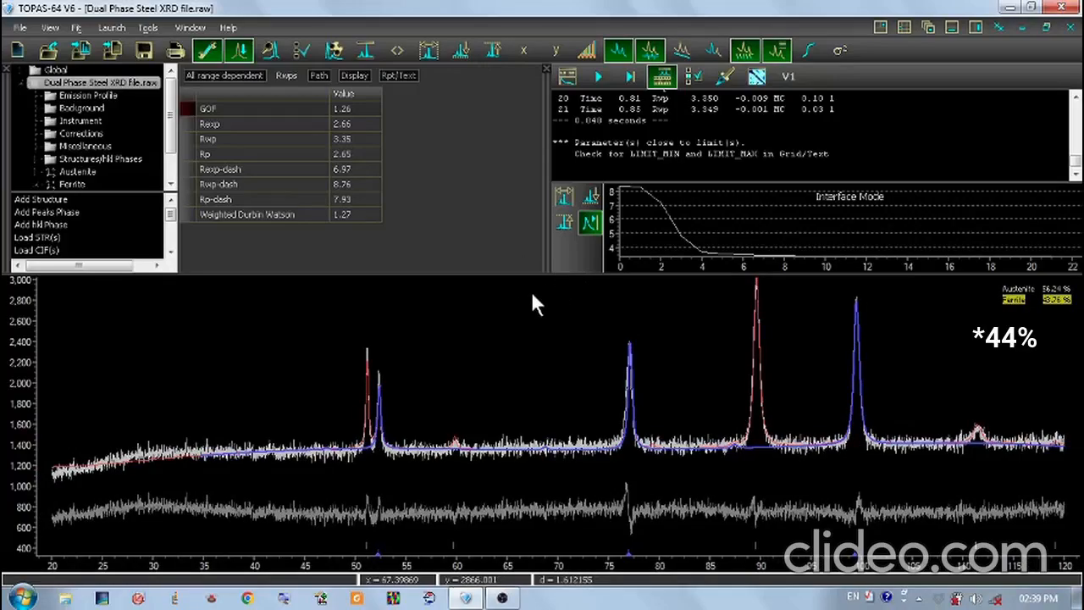
{"action": "right_click", "coordinate": [430, 314]}
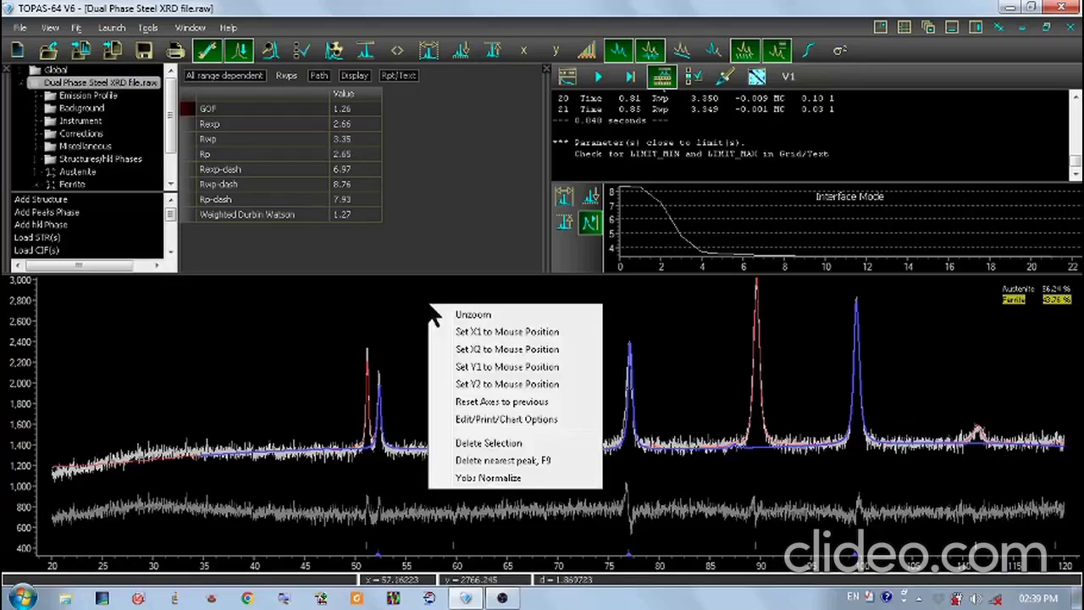
{"action": "left_click", "coordinate": [393, 373]}
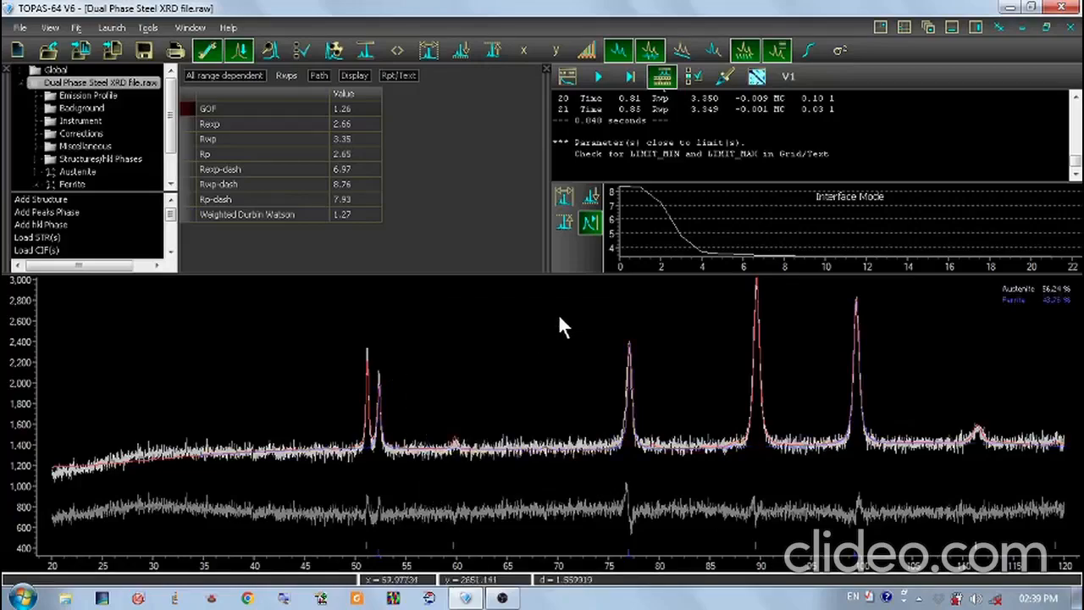
{"action": "right_click", "coordinate": [565, 318]}
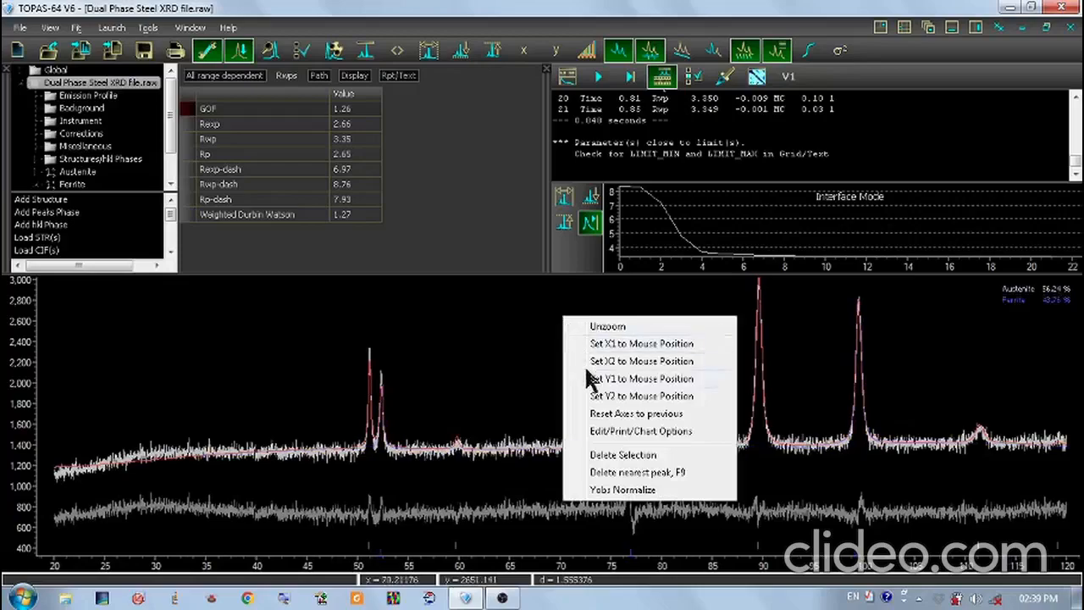
{"action": "left_click", "coordinate": [629, 432]}
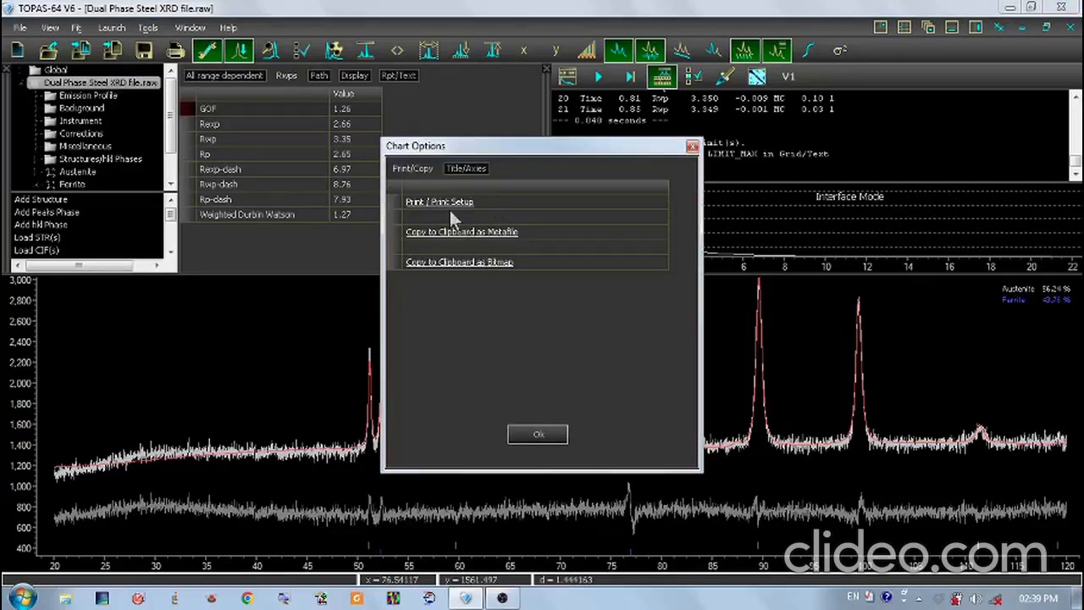
{"action": "left_click", "coordinate": [447, 265]}
Start Word 2016 and create a blank document
{"action": "key", "text": "super"}
{"action": "type", "text": "word"}
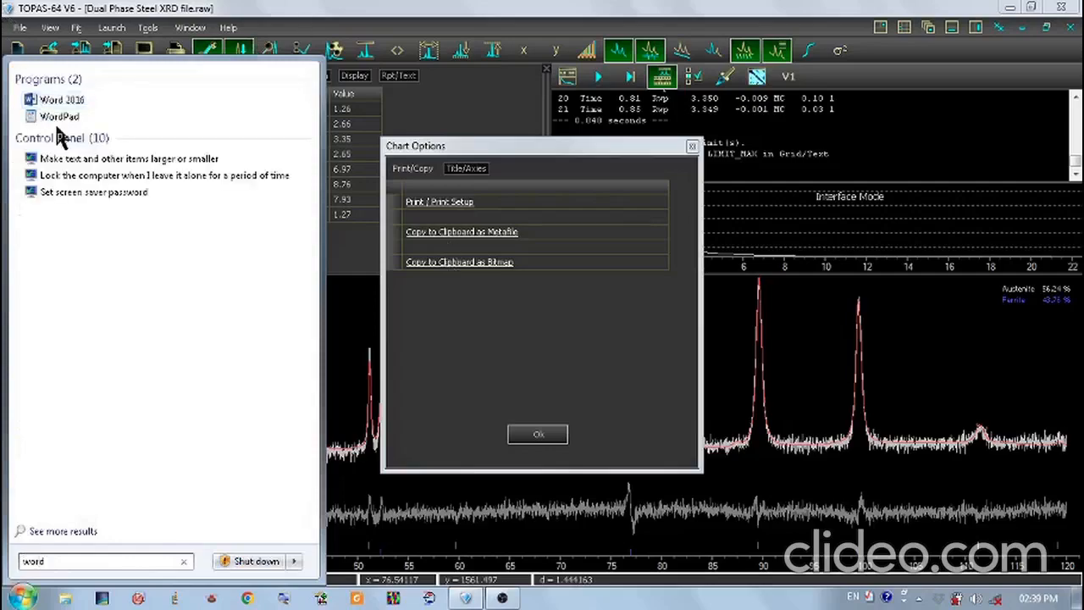
{"action": "left_click", "coordinate": [48, 104]}
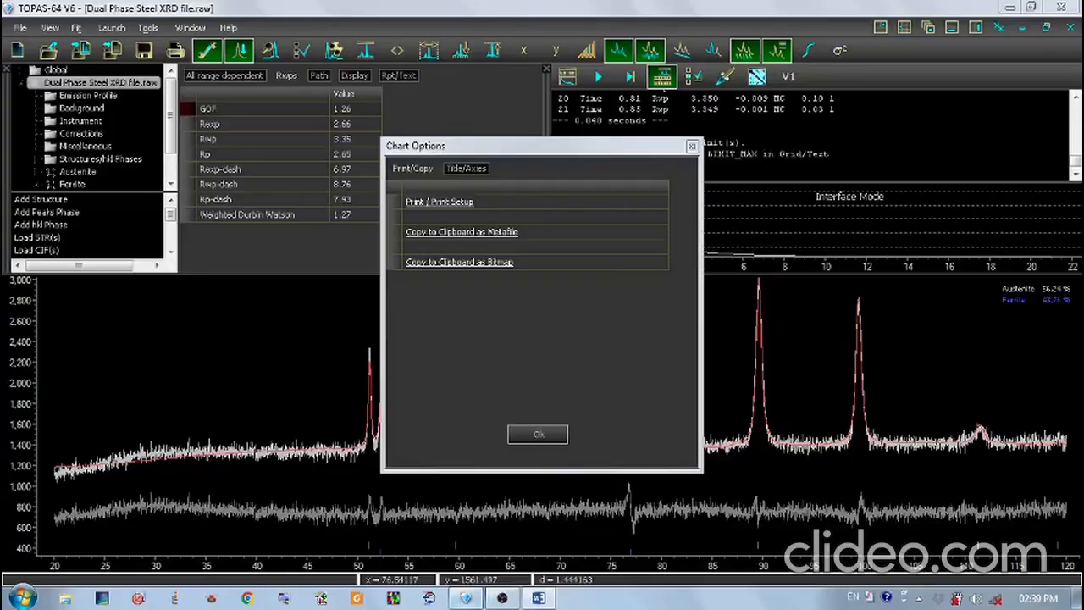
{"action": "left_click", "coordinate": [539, 600]}
{"action": "left_click", "coordinate": [542, 600]}
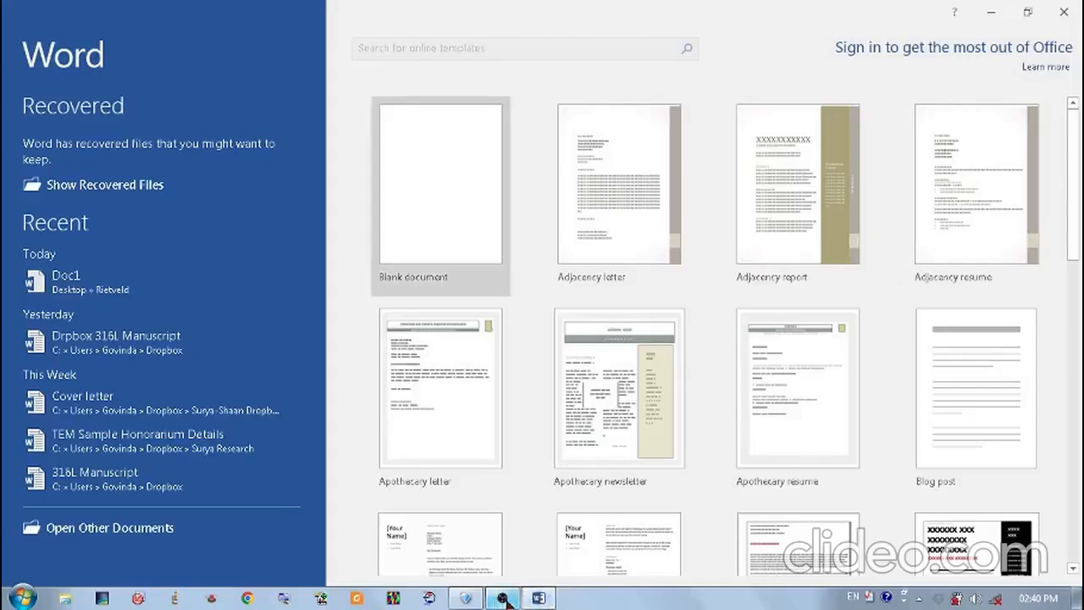
{"action": "left_click", "coordinate": [406, 168]}
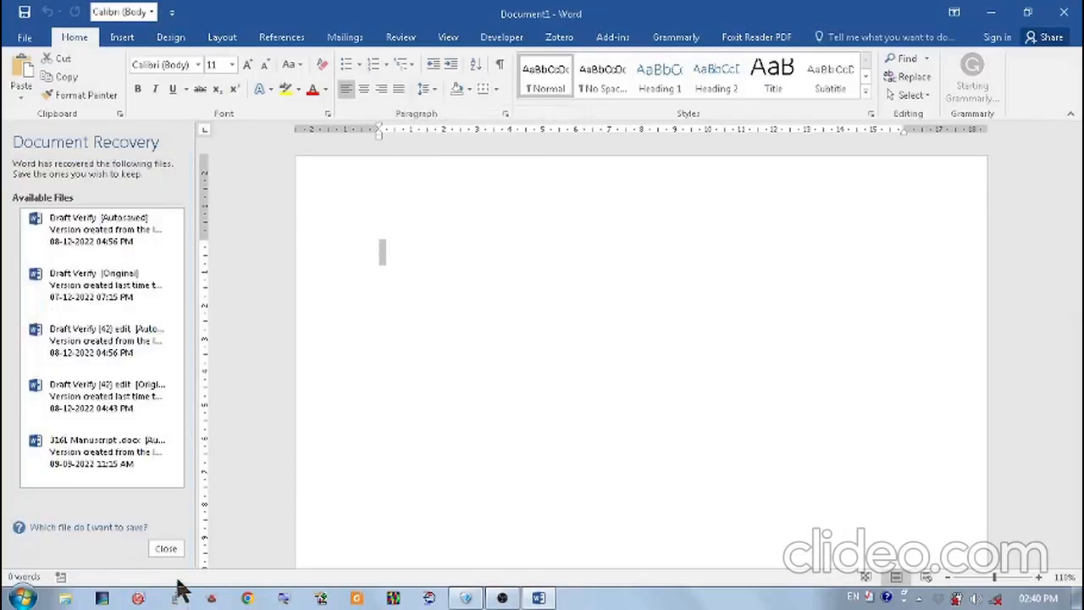
Dismiss the recovered files list and place the text cursor in the blank document
{"action": "left_click", "coordinate": [166, 548]}
{"action": "left_click", "coordinate": [264, 206]}
{"action": "left_click", "coordinate": [378, 247]}
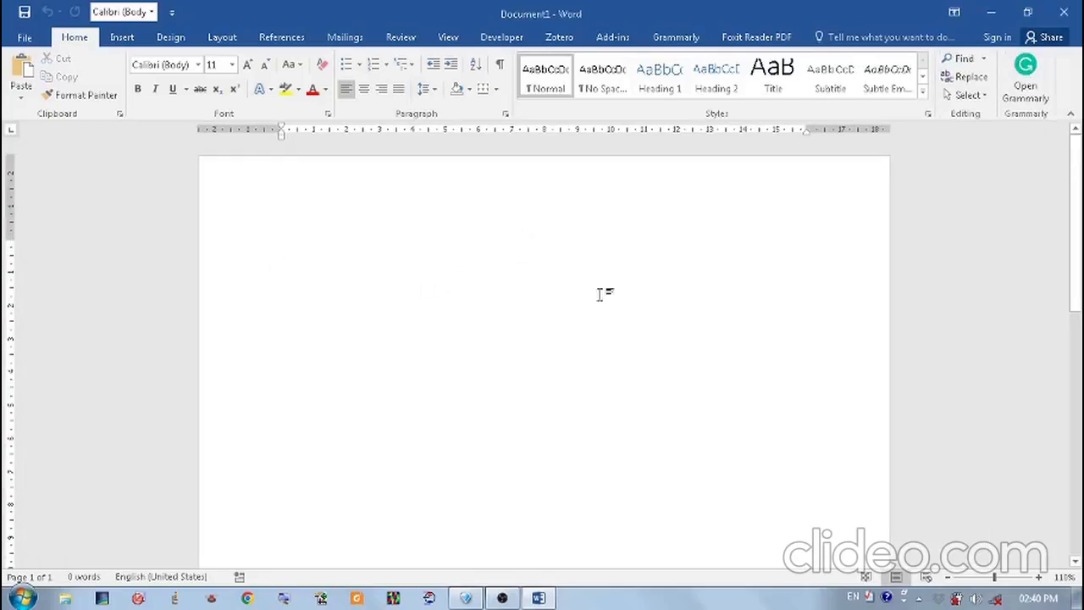
{"action": "left_click_drag", "start_coordinate": [1076, 227], "coordinate": [1080, 203]}
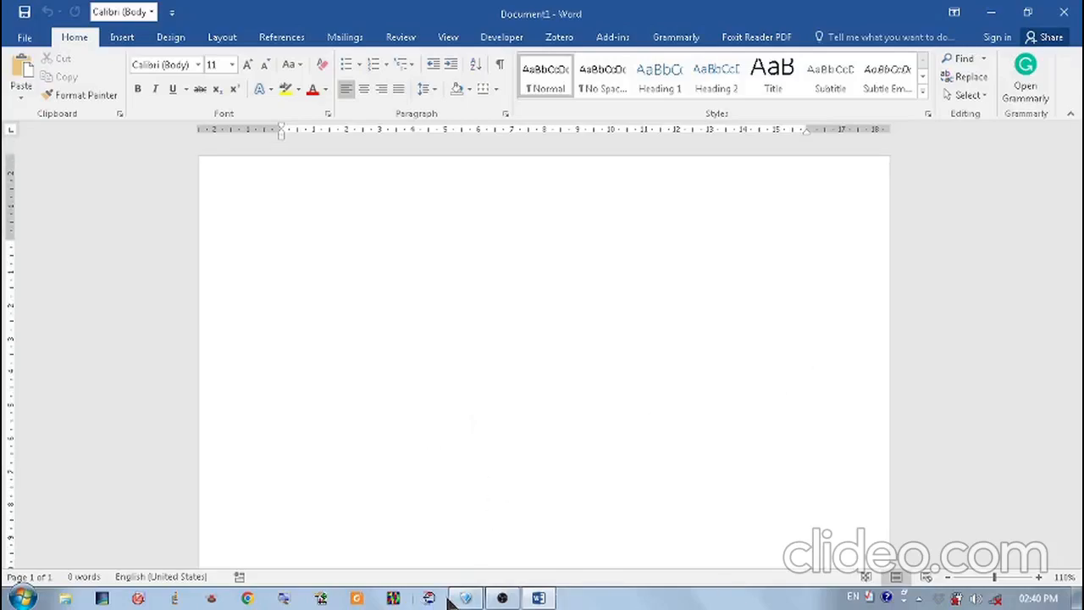
Switch back to TOPAS and copy the refined chart to the clipboard as a bitmap once more
{"action": "mouse_move", "coordinate": [466, 598]}
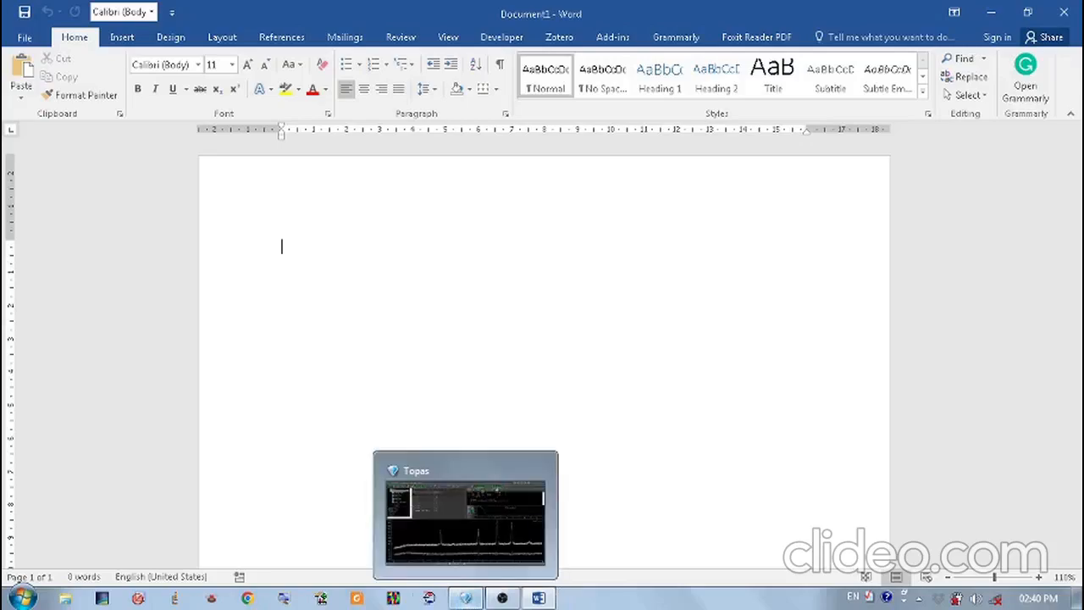
{"action": "left_click", "coordinate": [466, 525]}
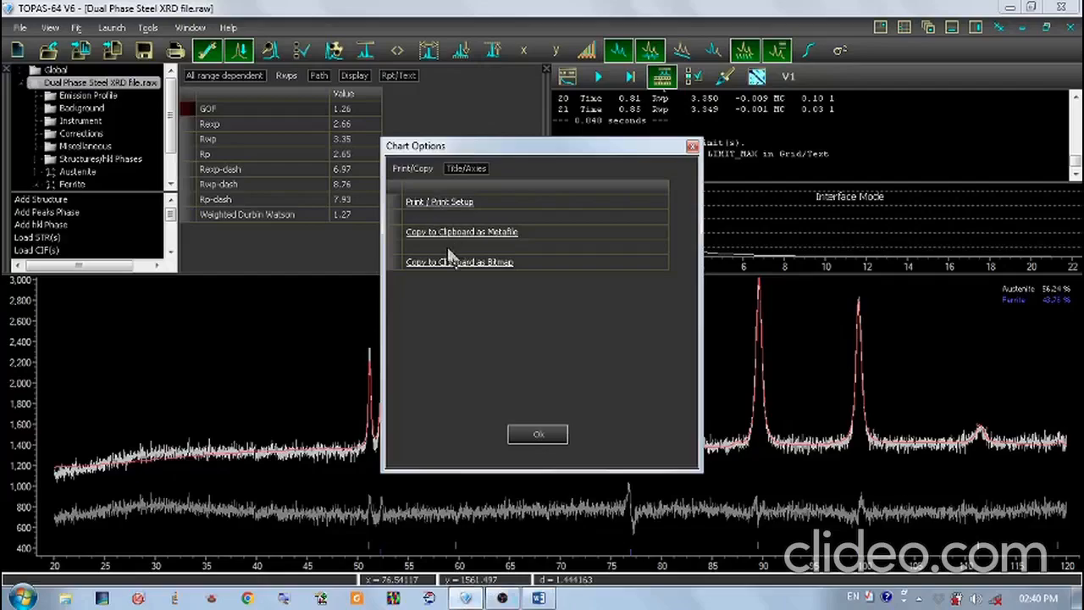
{"action": "left_click", "coordinate": [455, 263]}
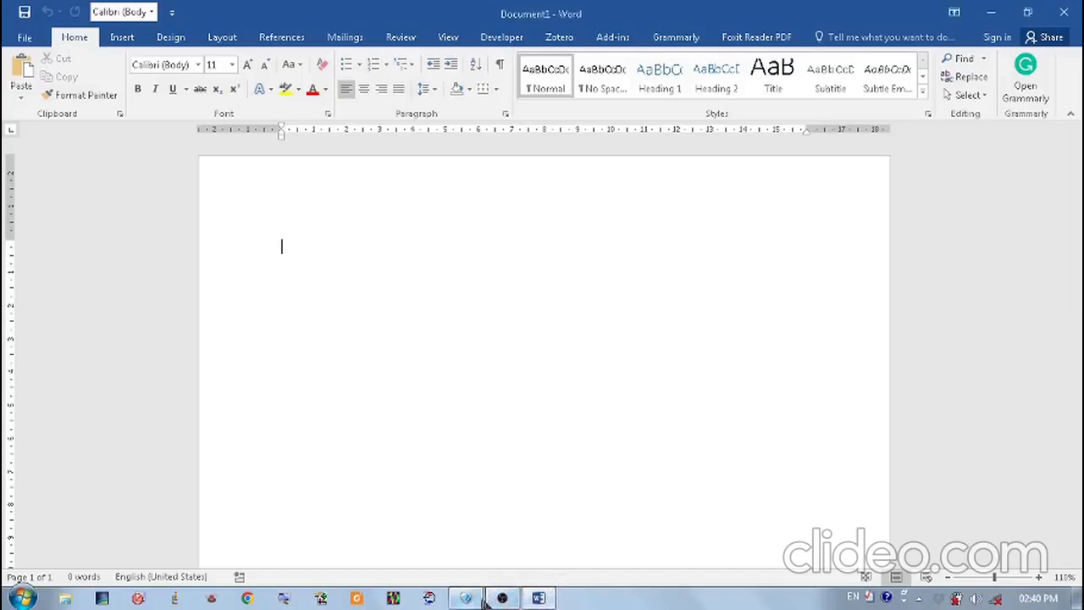
Switch to TOPAS, copy the refined chart to the clipboard as a bitmap, and paste it into the blank Word document
{"action": "left_click", "coordinate": [503, 598]}
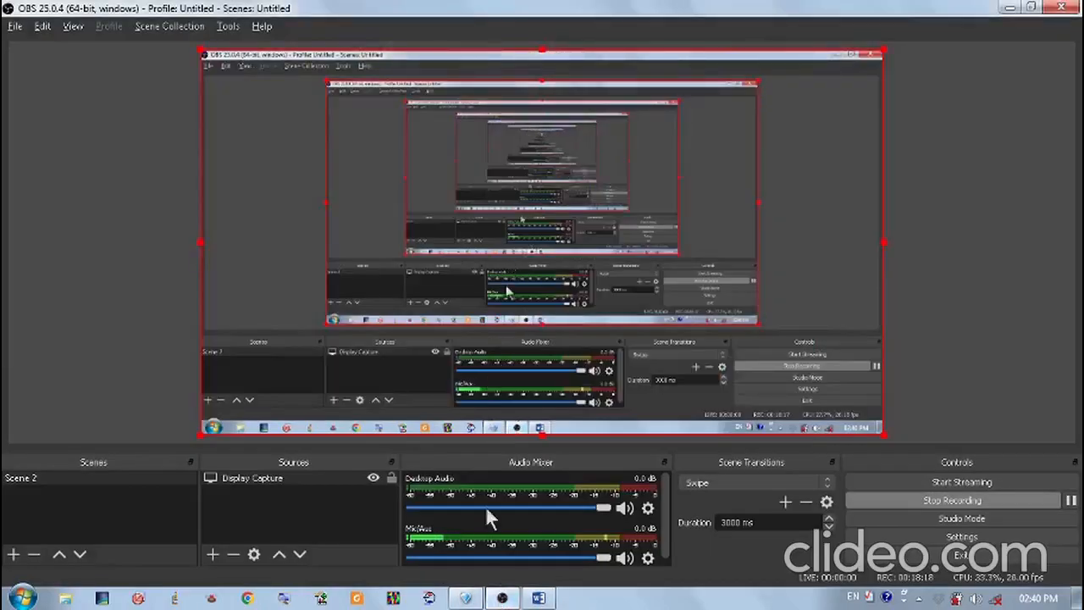
{"action": "left_click", "coordinate": [505, 598]}
{"action": "left_click", "coordinate": [468, 599]}
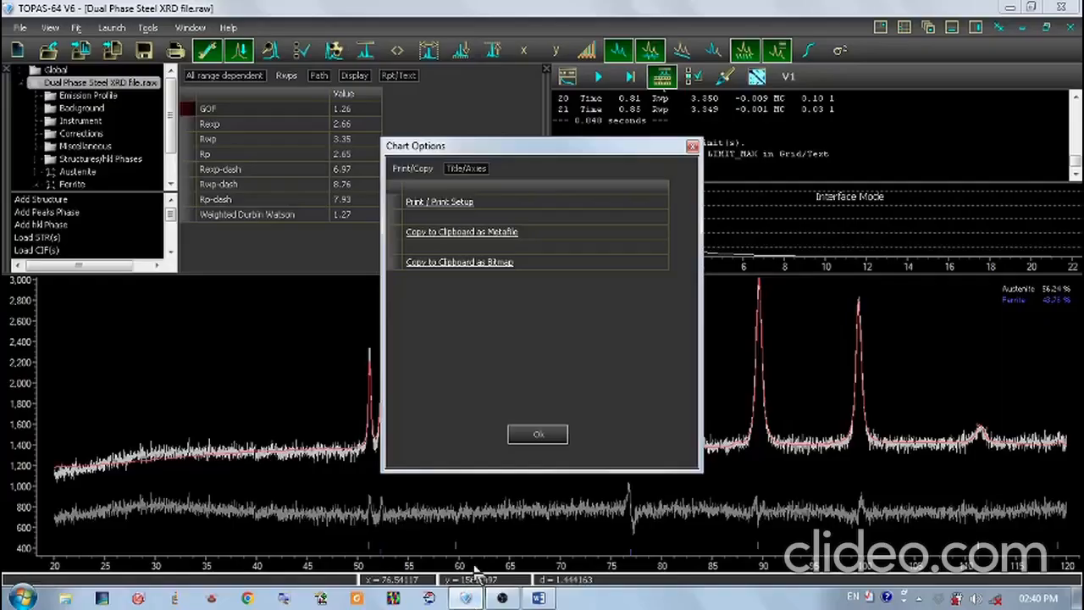
{"action": "left_click", "coordinate": [464, 263]}
{"action": "left_click", "coordinate": [538, 599]}
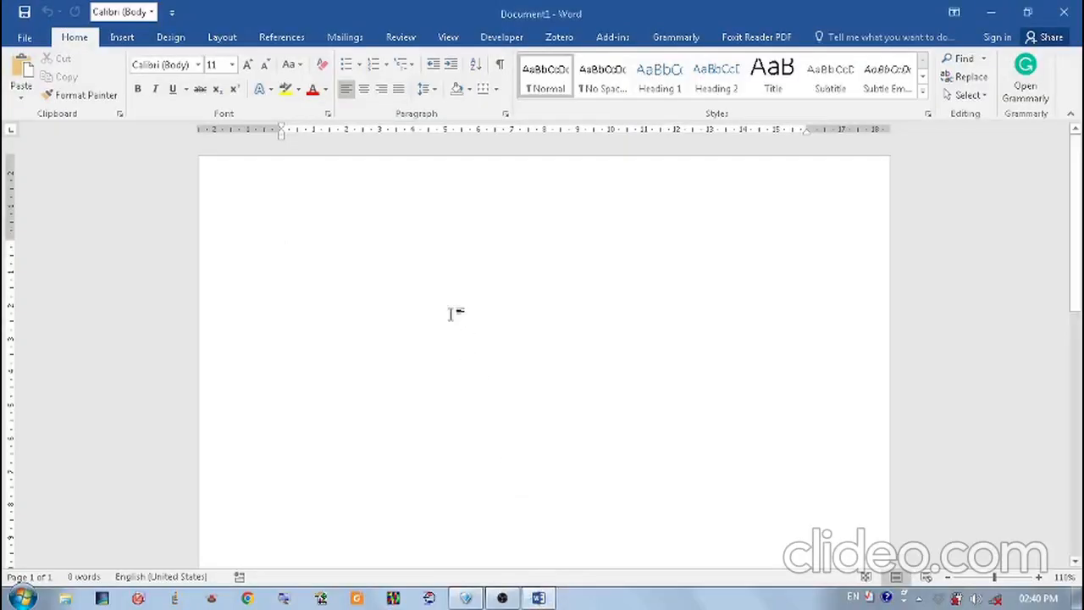
{"action": "key", "text": "ctrl+v"}
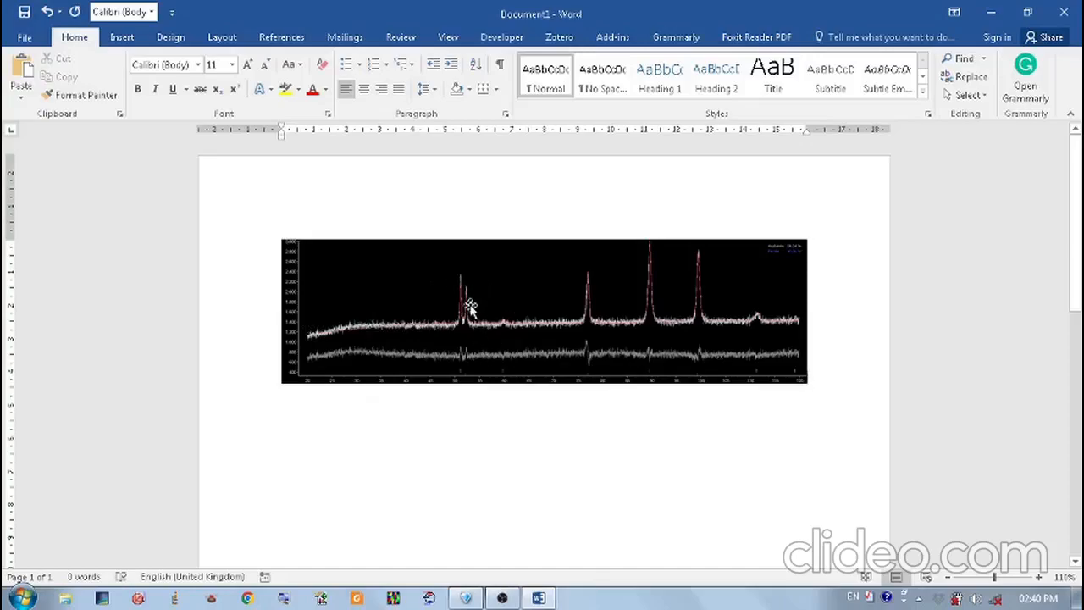
{"action": "left_click", "coordinate": [576, 386]}
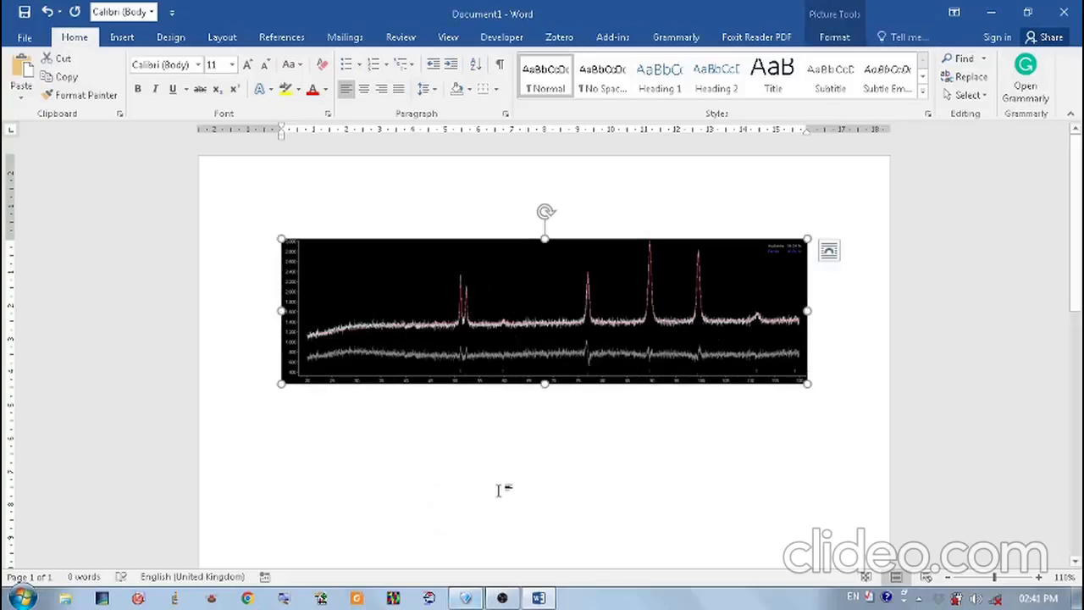
Return to TOPAS, close the chart options, and copy the entire text report of the refined scan
{"action": "left_click", "coordinate": [468, 599]}
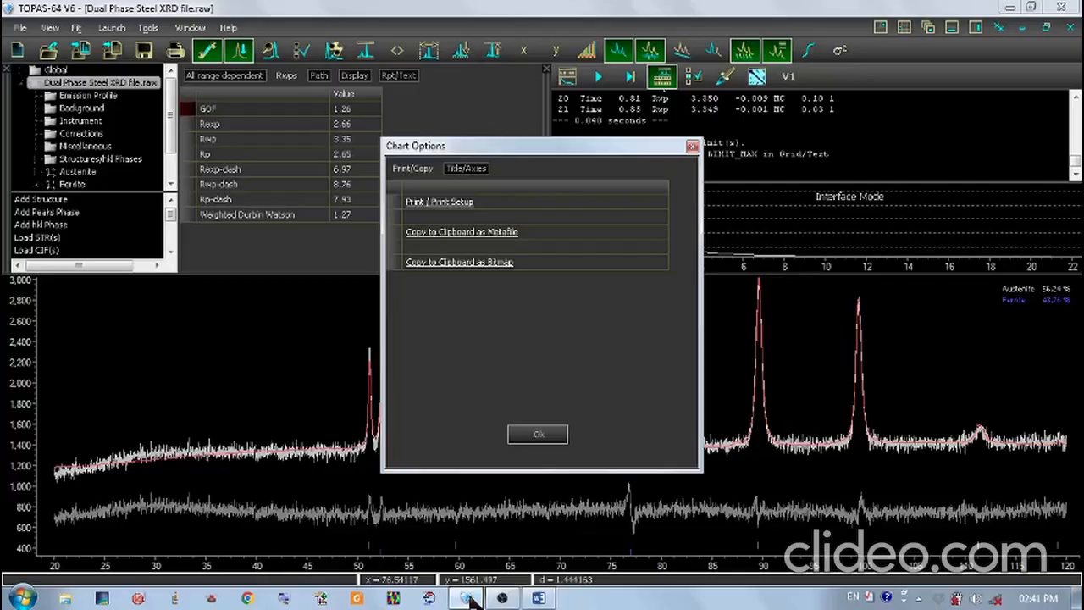
{"action": "left_click", "coordinate": [538, 435]}
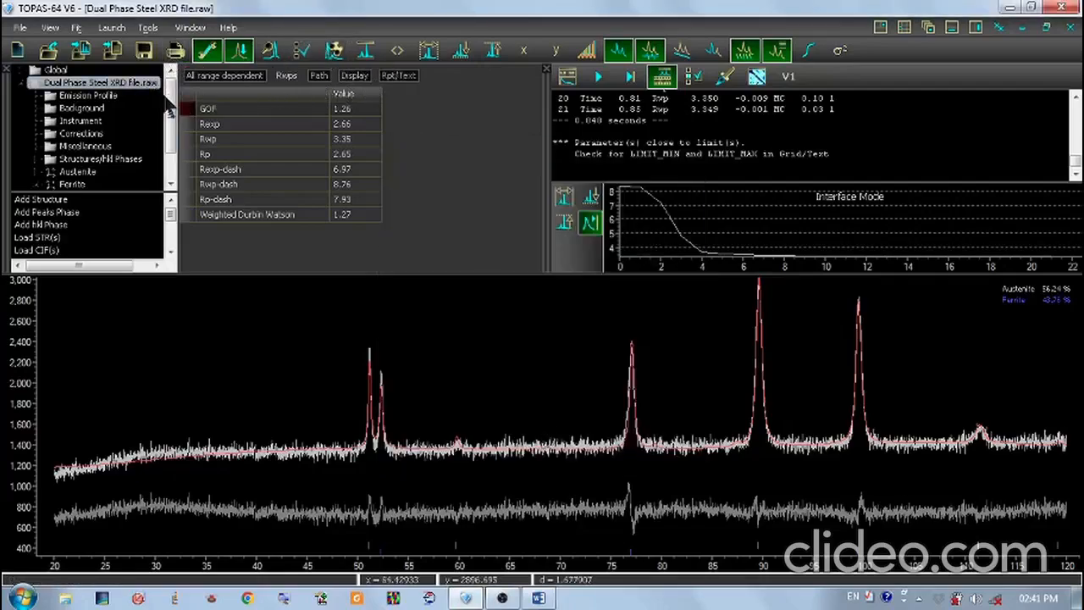
{"action": "left_click", "coordinate": [407, 73]}
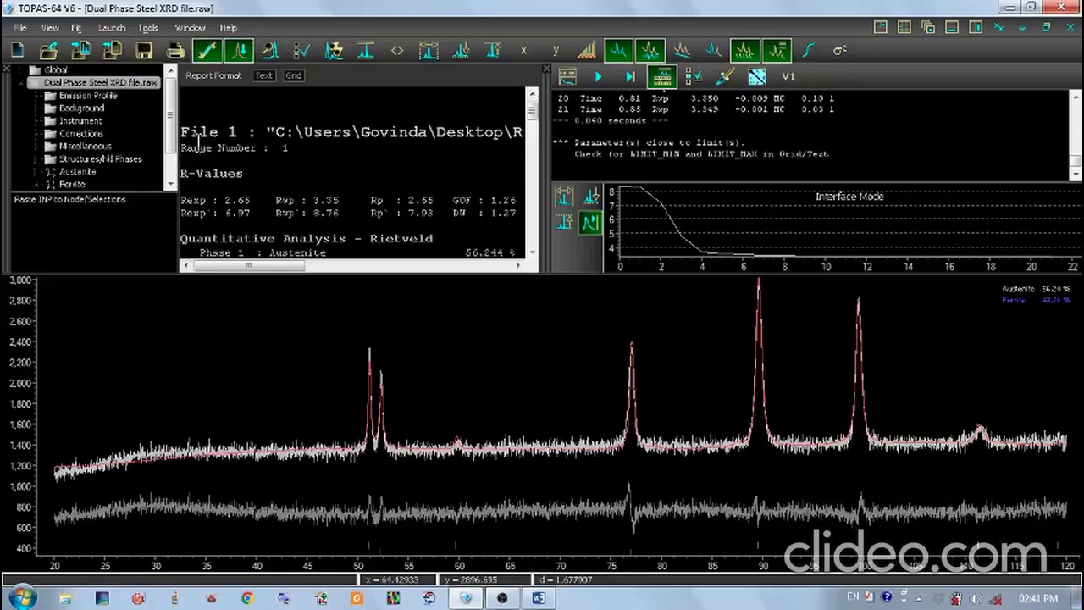
{"action": "key", "text": "ctrl+a"}
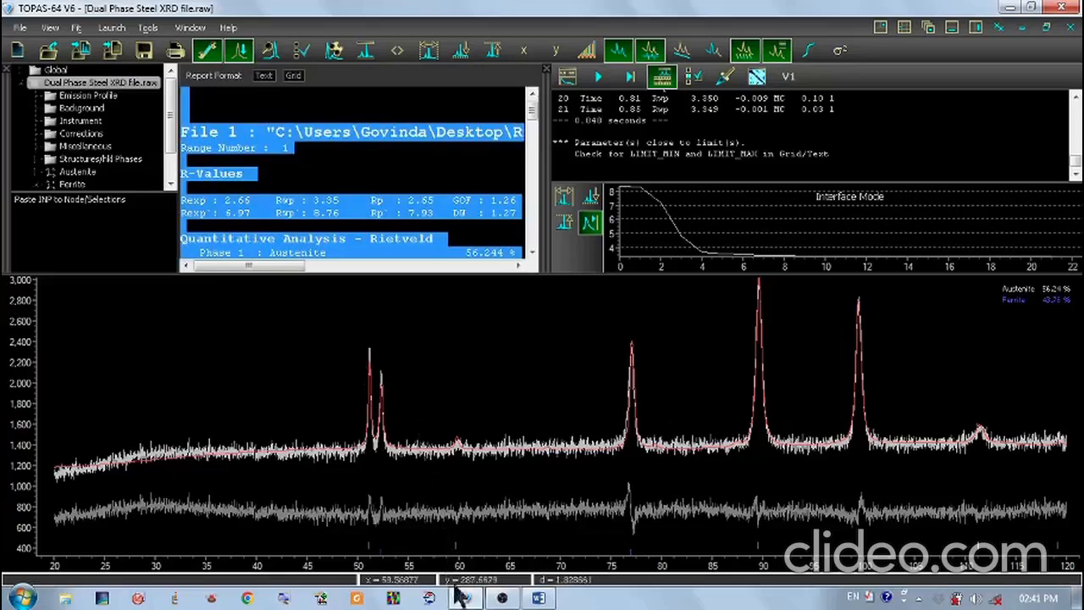
Switch to Word and paste the copied refinement report above the chart
{"action": "left_click", "coordinate": [555, 598]}
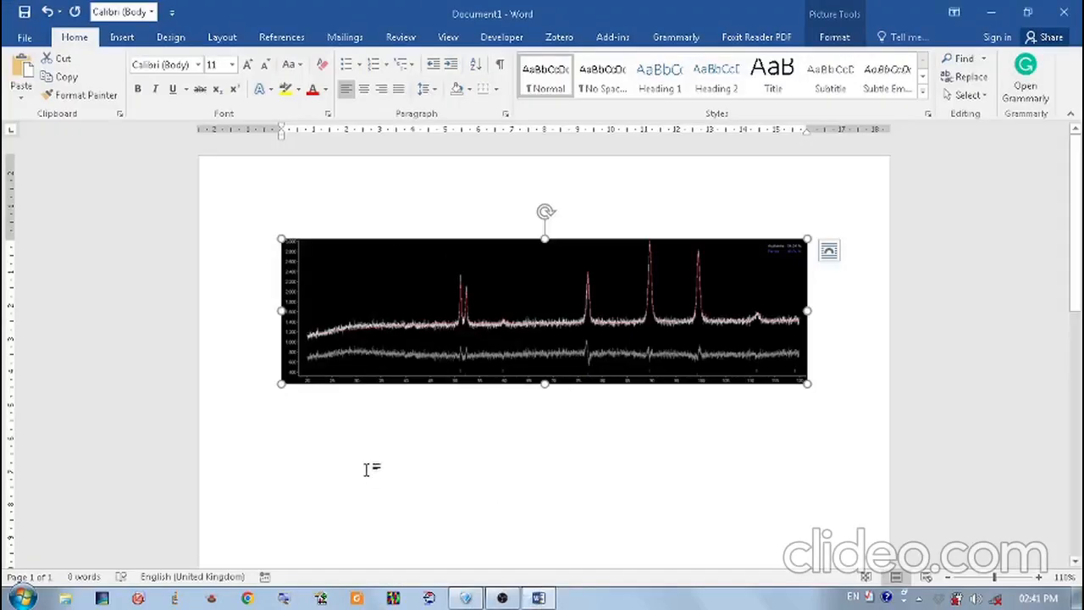
{"action": "key", "text": "ctrl+v"}
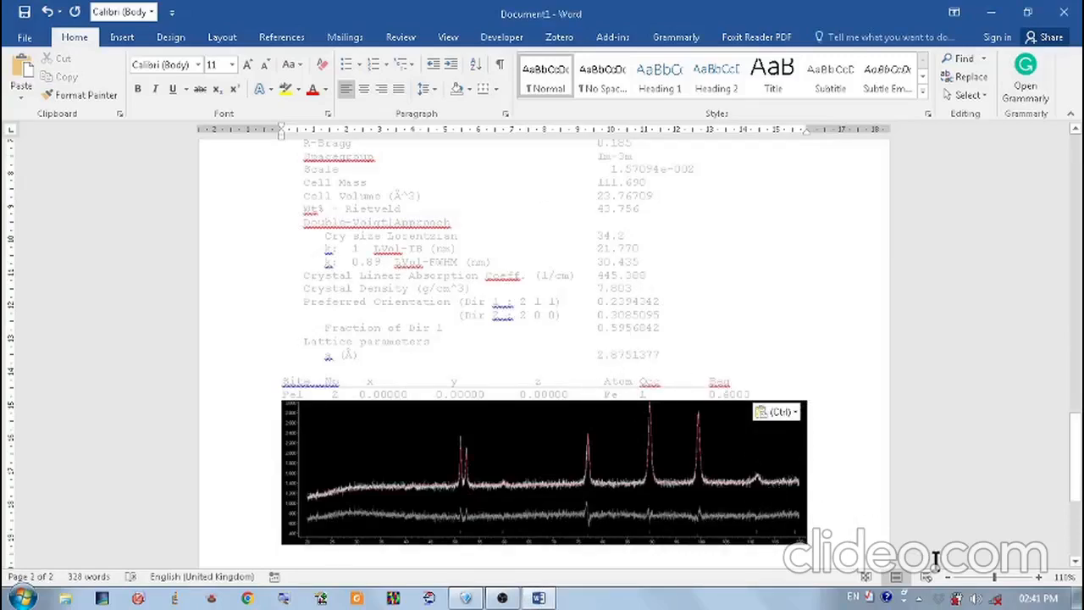
{"action": "left_click", "coordinate": [581, 336]}
{"action": "left_click", "coordinate": [423, 263]}
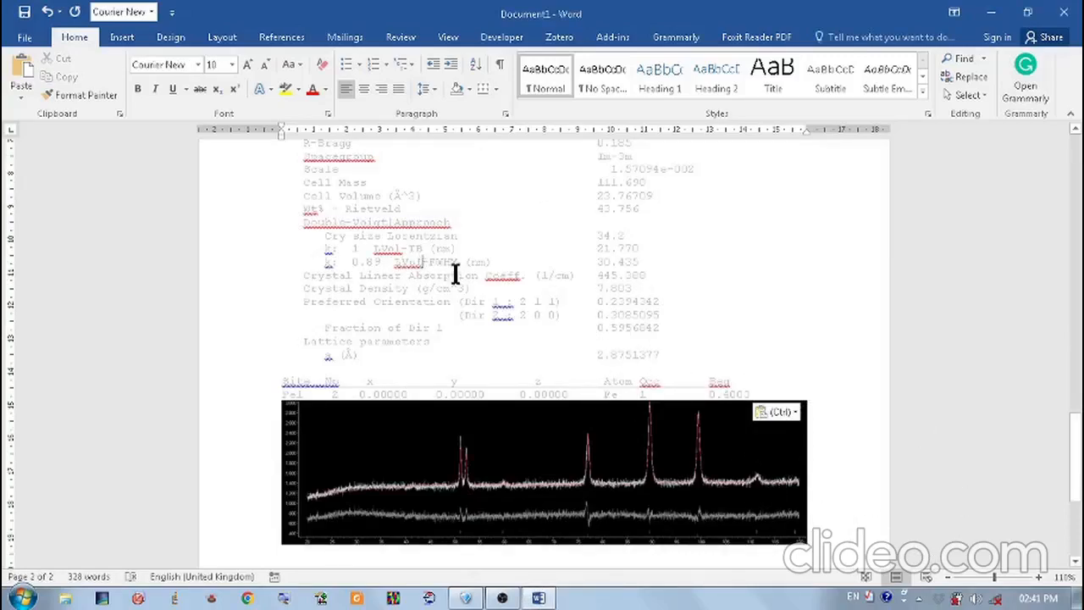
Review the pasted report from its beginning, examining the R-values, quantitative phase analysis, background coefficients and instrument parameters
{"action": "key", "text": "Page_Up"}
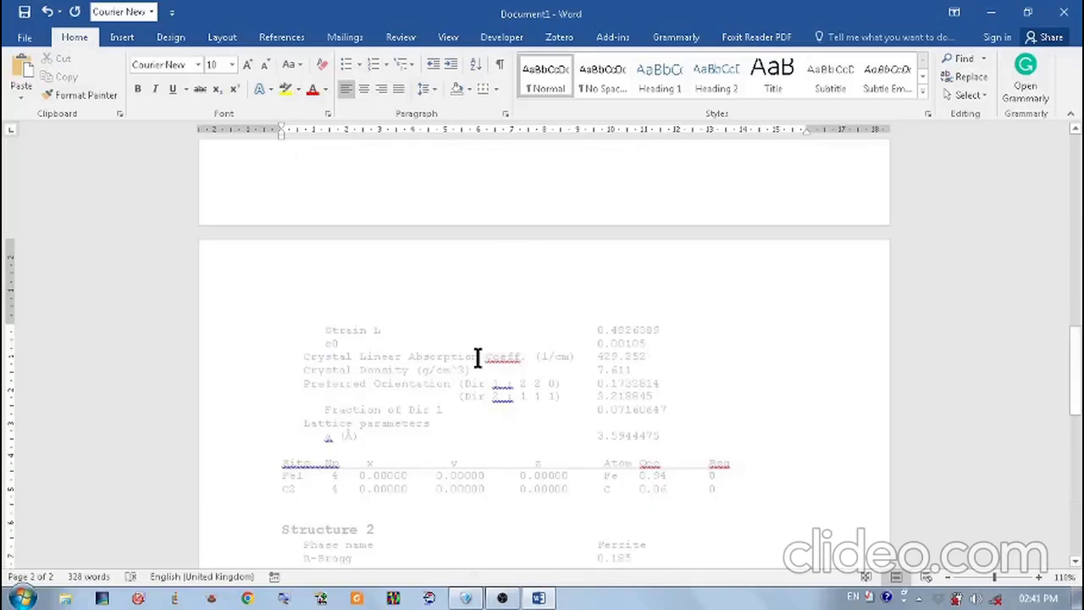
{"action": "scroll", "coordinate": [478, 358], "scroll_direction": "up", "scroll_amount": 10}
{"action": "scroll", "coordinate": [478, 357], "scroll_direction": "up", "scroll_amount": 5}
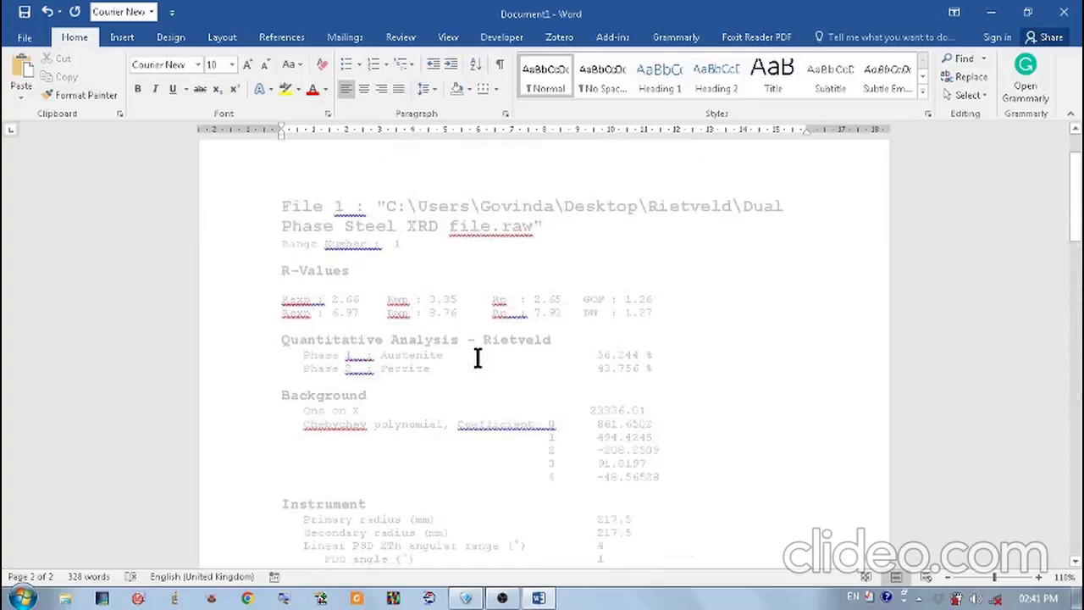
{"action": "scroll", "coordinate": [478, 357], "scroll_direction": "down", "scroll_amount": 3}
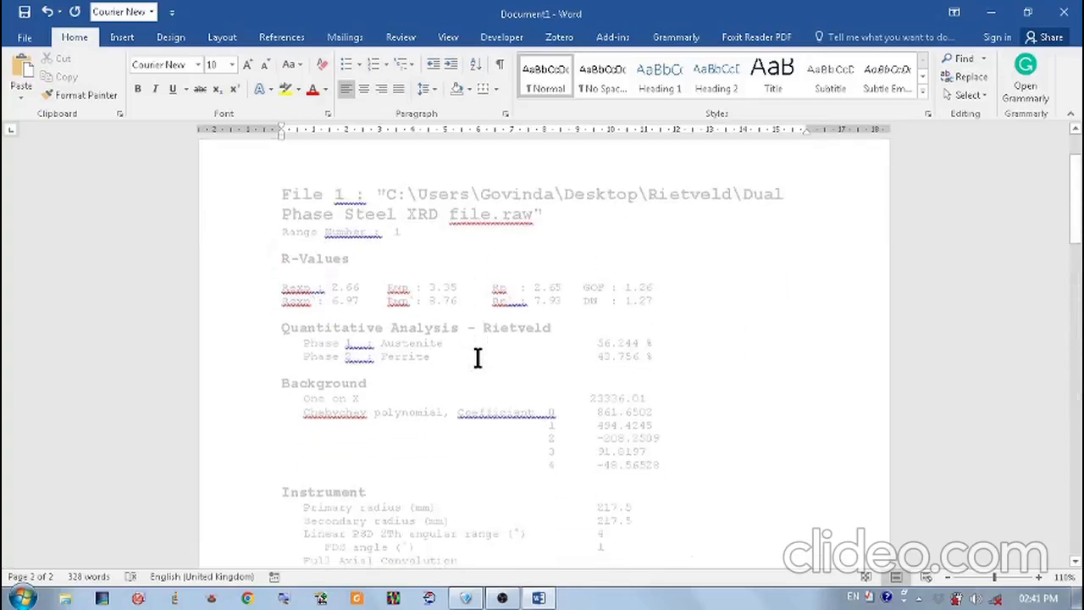
{"action": "left_click", "coordinate": [285, 295]}
{"action": "left_click", "coordinate": [693, 339]}
{"action": "scroll", "coordinate": [693, 338], "scroll_direction": "down", "scroll_amount": 3}
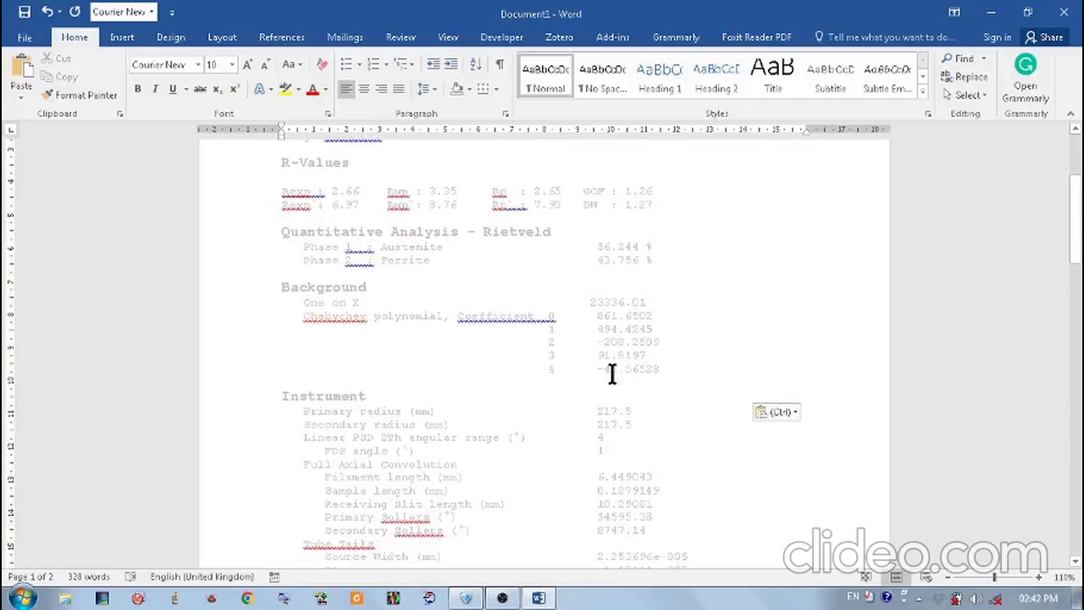
{"action": "scroll", "coordinate": [612, 374], "scroll_direction": "down", "scroll_amount": 1}
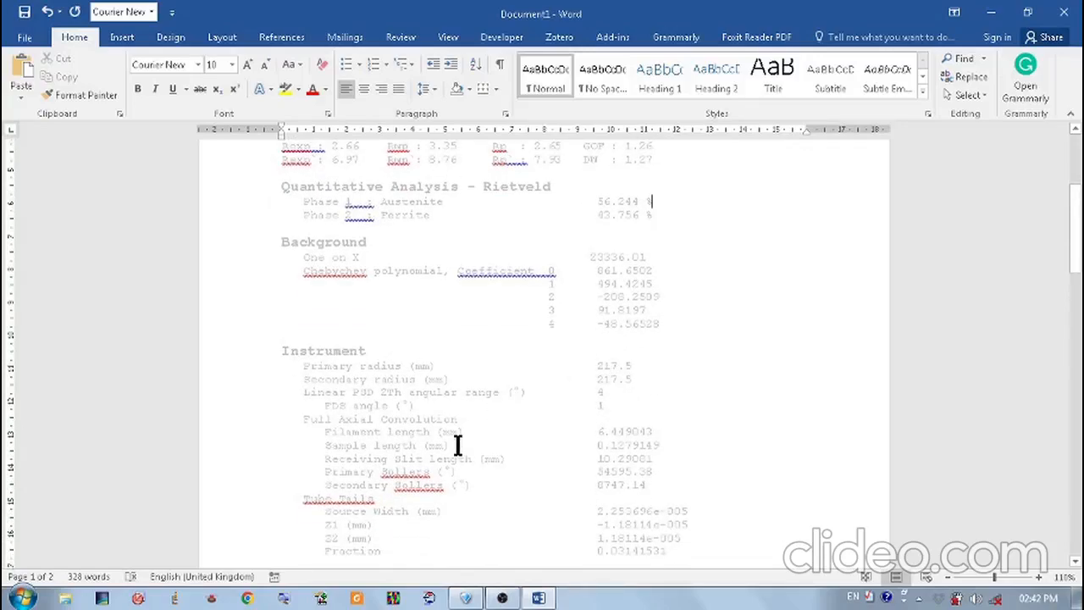
{"action": "scroll", "coordinate": [458, 444], "scroll_direction": "down", "scroll_amount": 1}
{"action": "scroll", "coordinate": [458, 445], "scroll_direction": "down", "scroll_amount": 3}
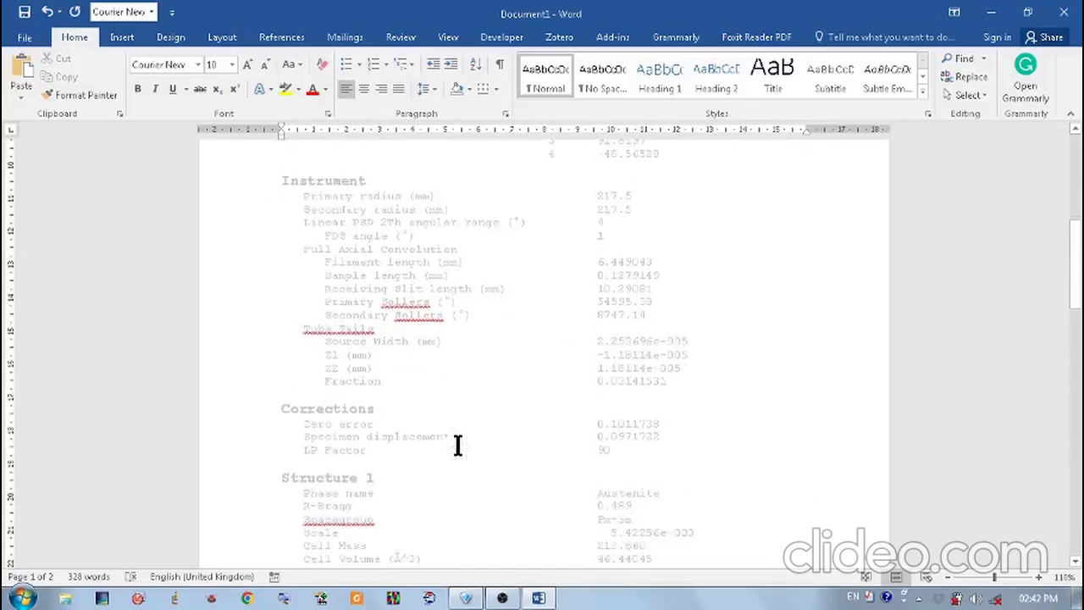
Examine the corrections and the Austenite and Ferrite structure results, including crystallite size, strain, preferred orientation and lattice parameters
{"action": "scroll", "coordinate": [457, 445], "scroll_direction": "down", "scroll_amount": 2}
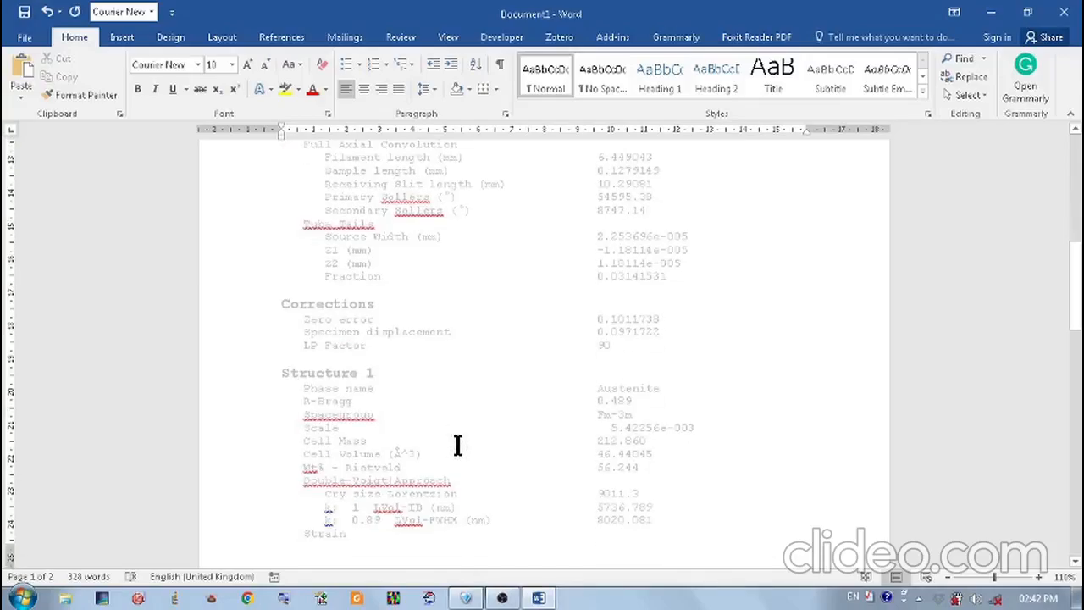
{"action": "scroll", "coordinate": [457, 445], "scroll_direction": "down", "scroll_amount": 2}
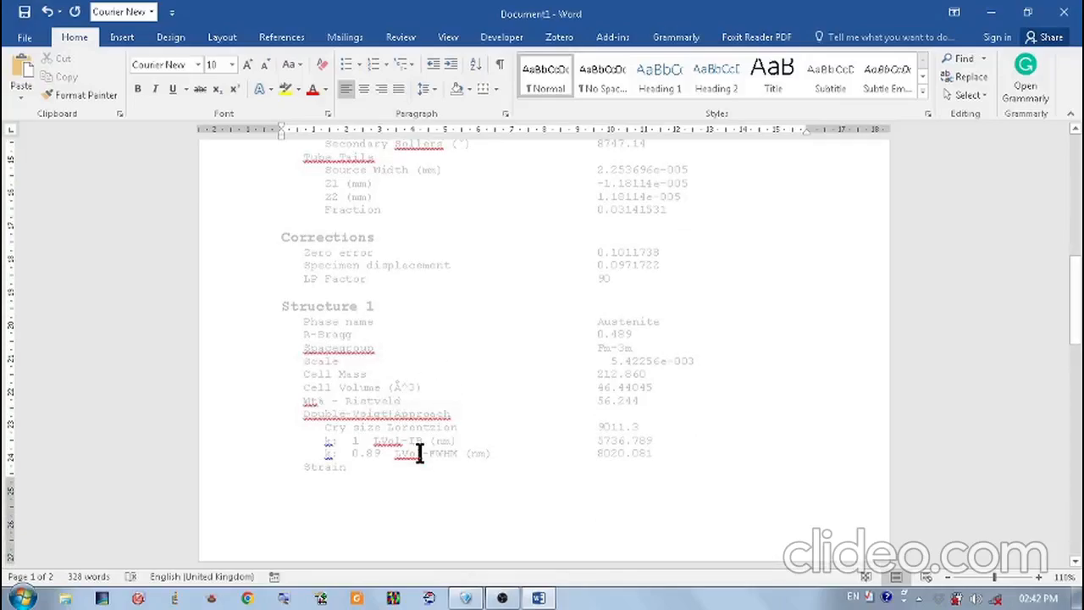
{"action": "scroll", "coordinate": [419, 454], "scroll_direction": "down", "scroll_amount": 1}
{"action": "scroll", "coordinate": [419, 454], "scroll_direction": "down", "scroll_amount": 3}
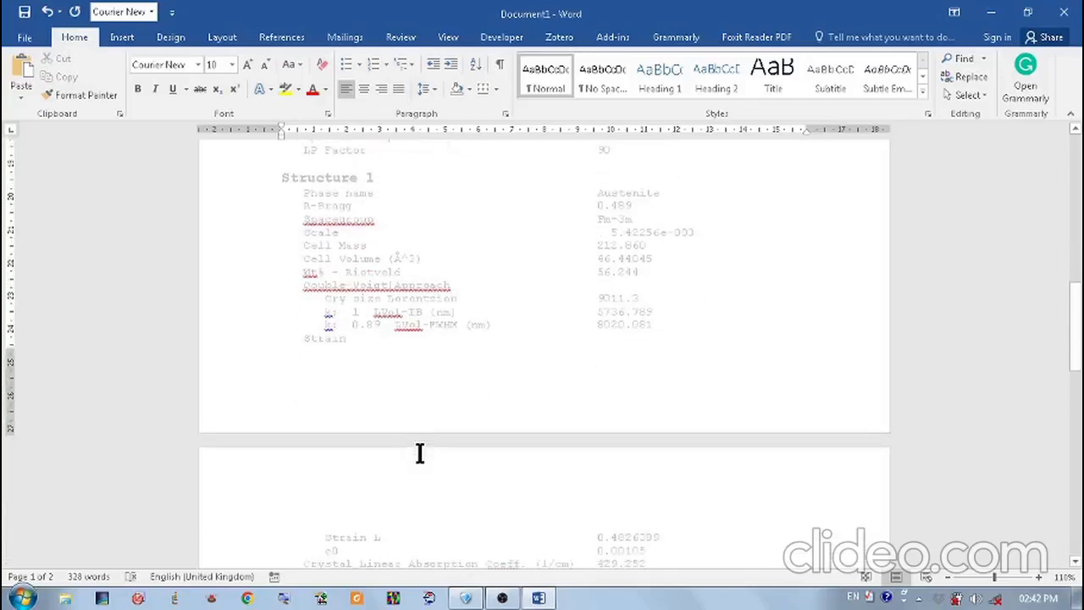
{"action": "left_click", "coordinate": [489, 308]}
{"action": "scroll", "coordinate": [489, 309], "scroll_direction": "down", "scroll_amount": 3}
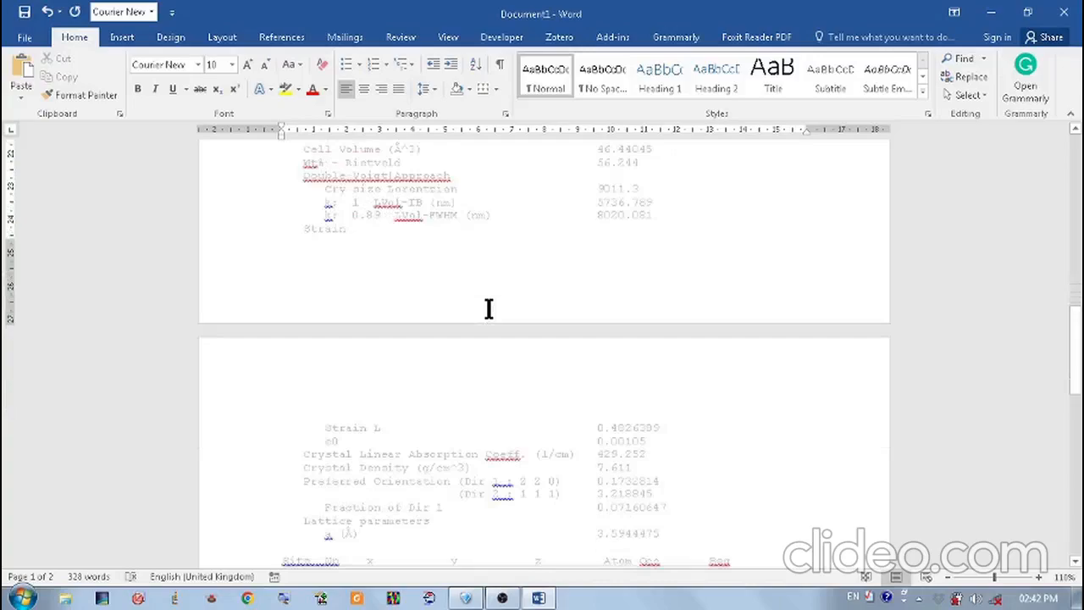
{"action": "scroll", "coordinate": [489, 309], "scroll_direction": "down", "scroll_amount": 2}
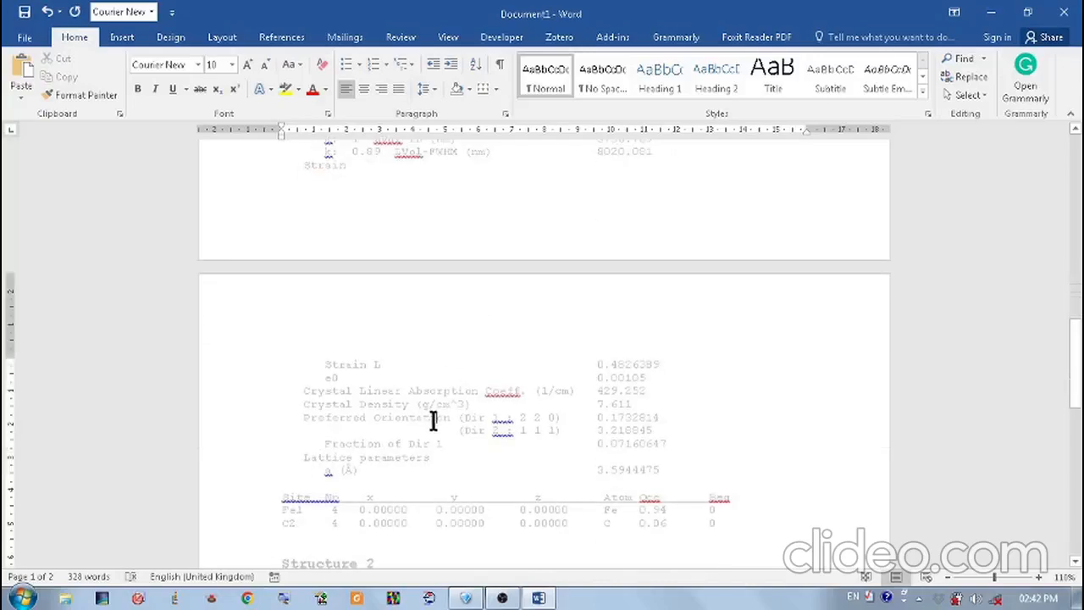
{"action": "scroll", "coordinate": [432, 420], "scroll_direction": "down", "scroll_amount": 7}
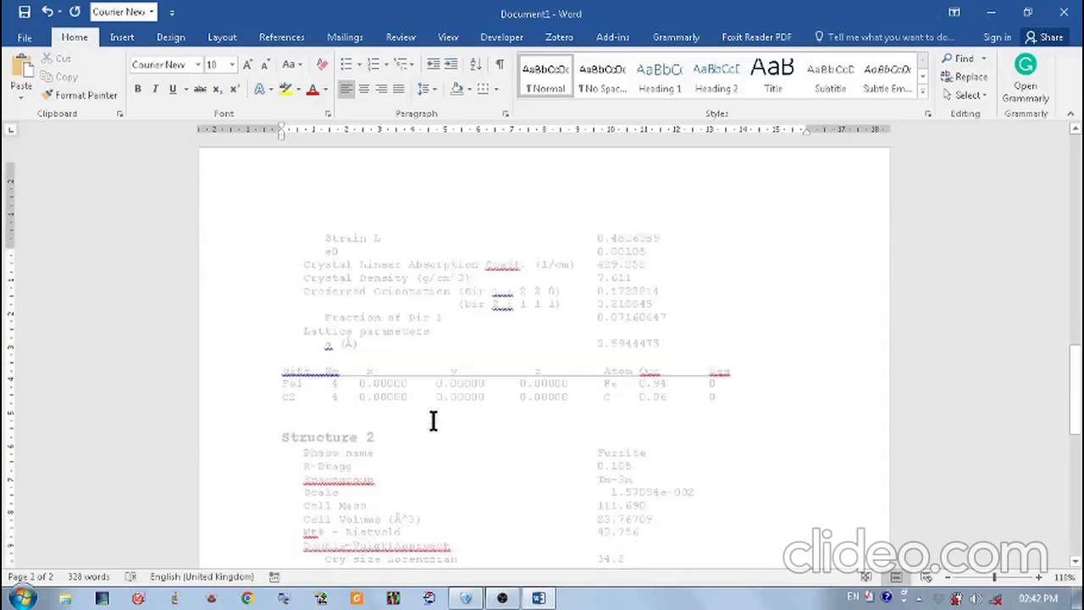
{"action": "left_click", "coordinate": [466, 598]}
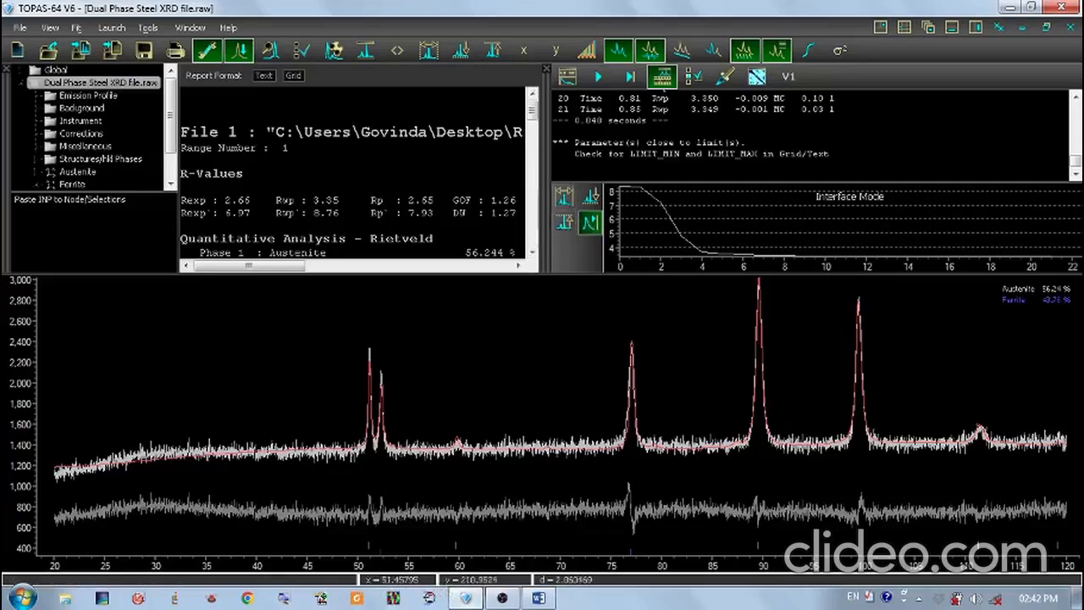
{"action": "mouse_move", "coordinate": [466, 600]}
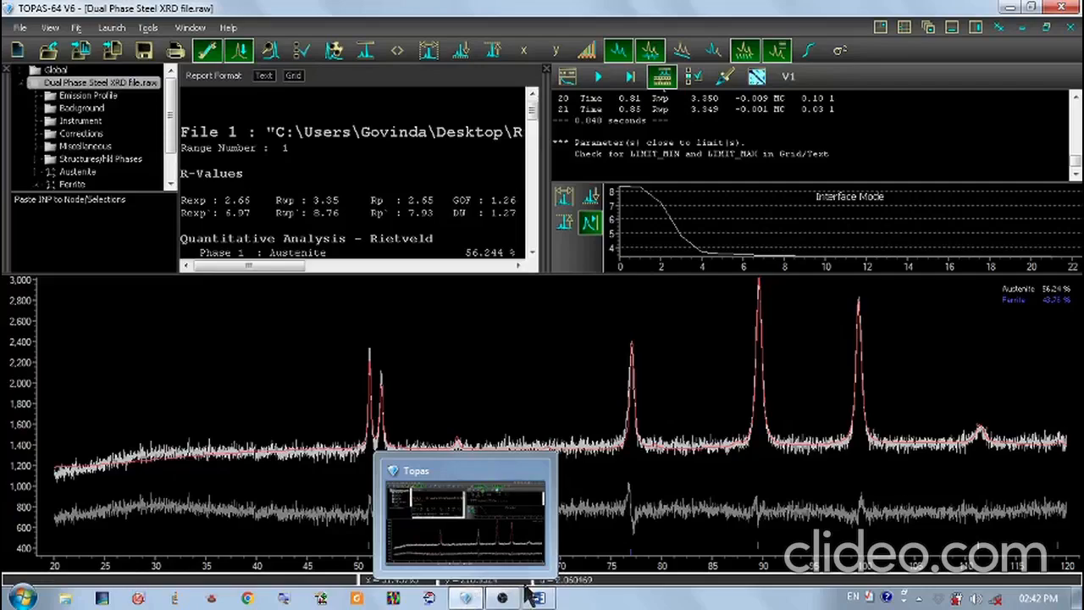
{"action": "left_click", "coordinate": [466, 598]}
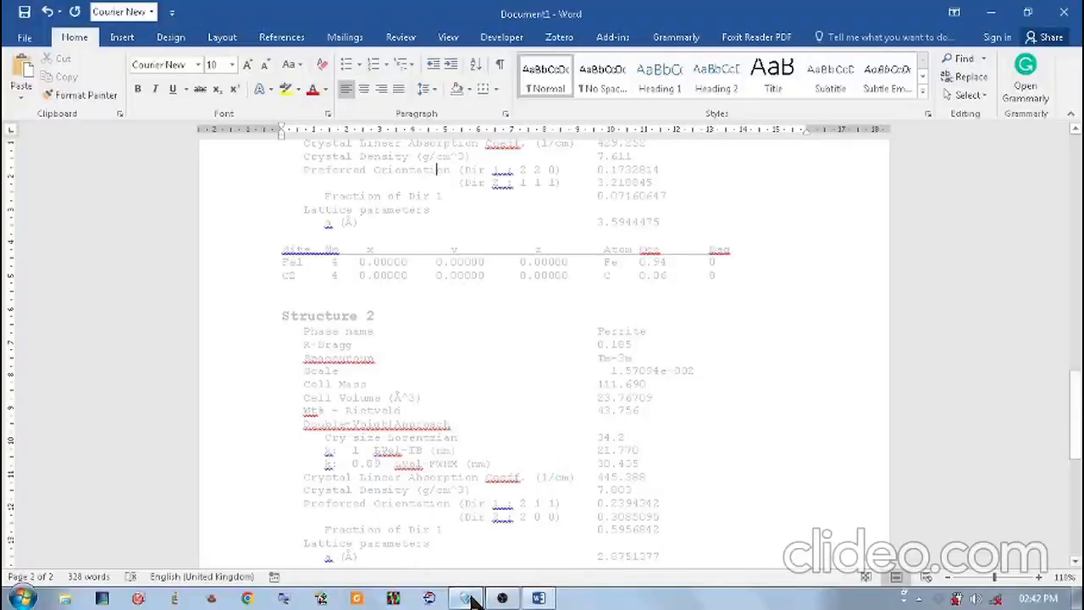
{"action": "mouse_move", "coordinate": [468, 607]}
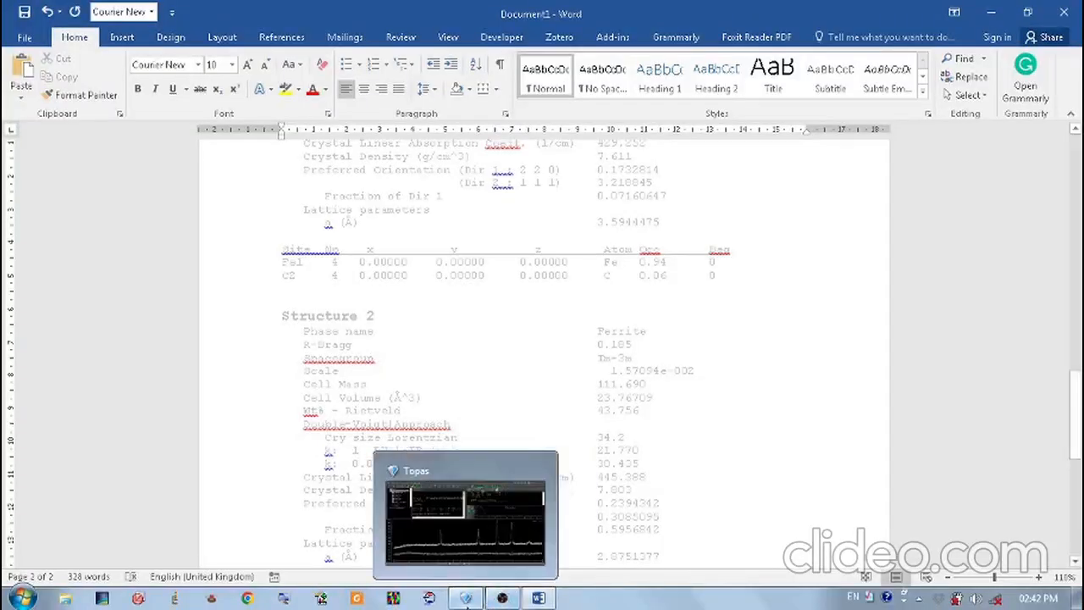
{"action": "left_click", "coordinate": [468, 600]}
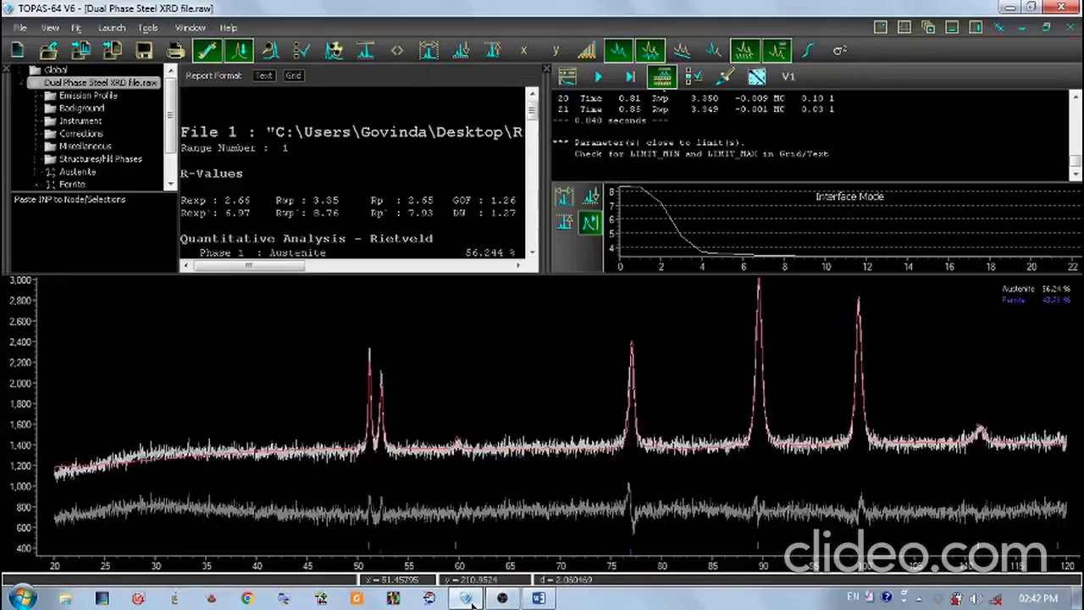
{"action": "key", "text": "alt+Tab"}
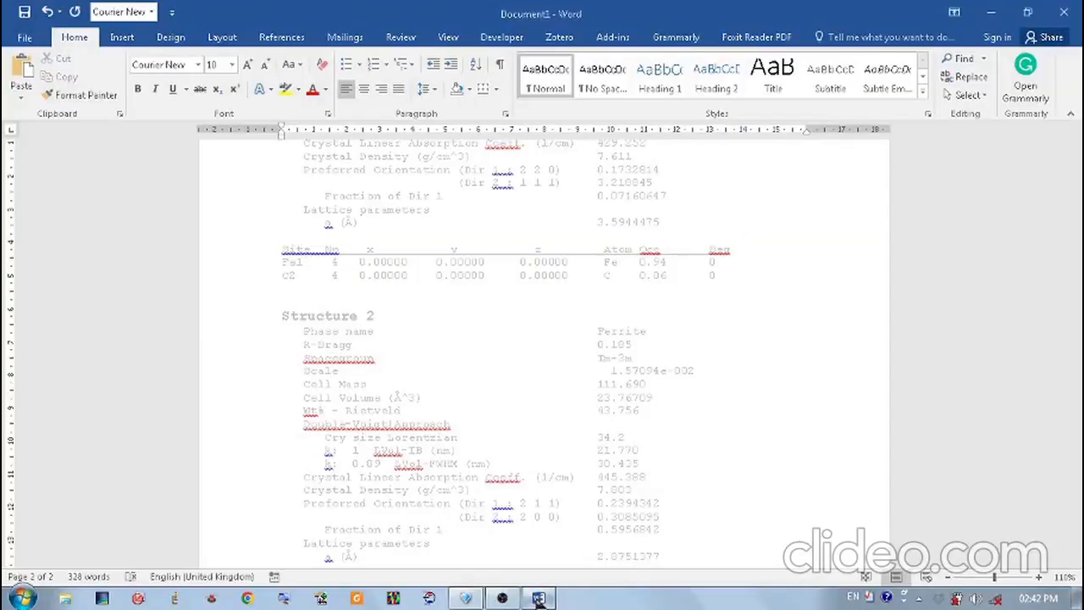
{"action": "left_click", "coordinate": [505, 599]}
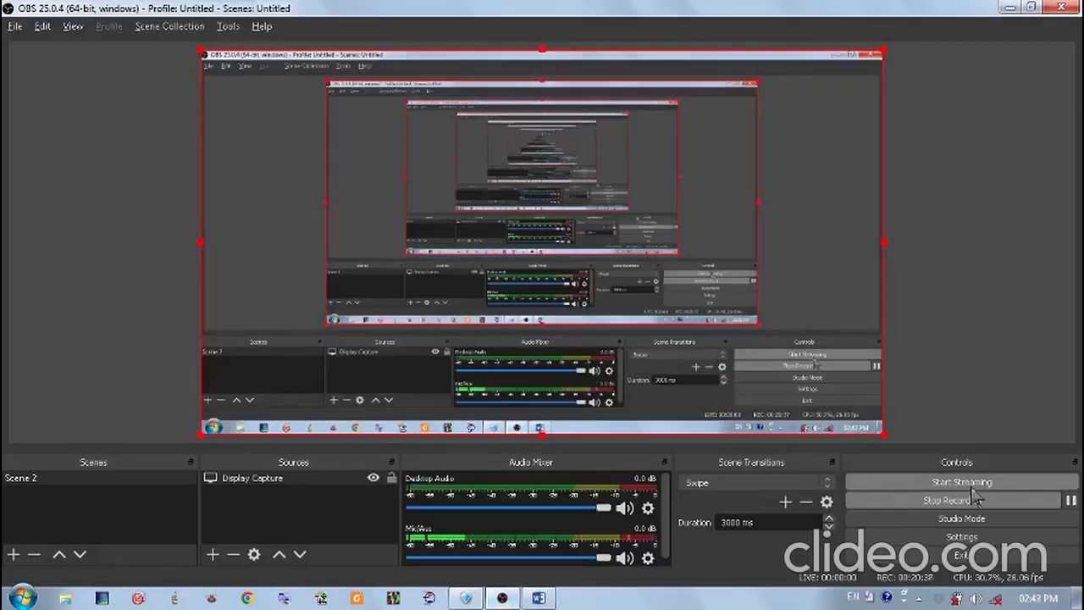